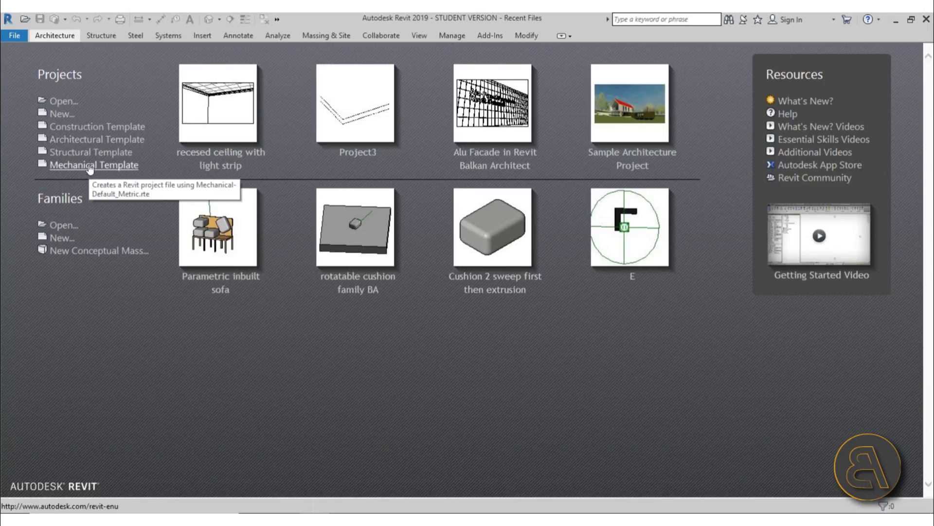
- Create a new project from the Mechanical Template and open its default 3D view
{"action": "left_click", "coordinate": [207, 277]}
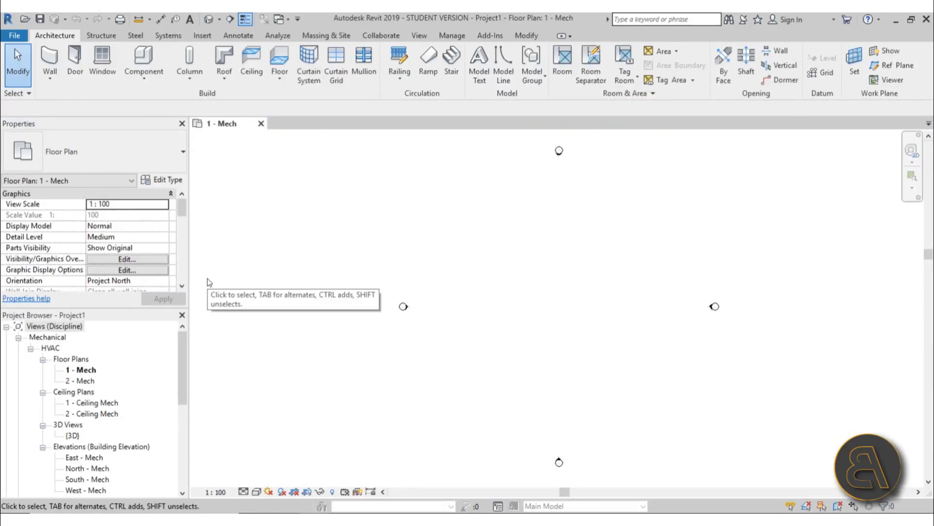
{"action": "middle_click_drag", "start_coordinate": [441, 399], "coordinate": [392, 398]}
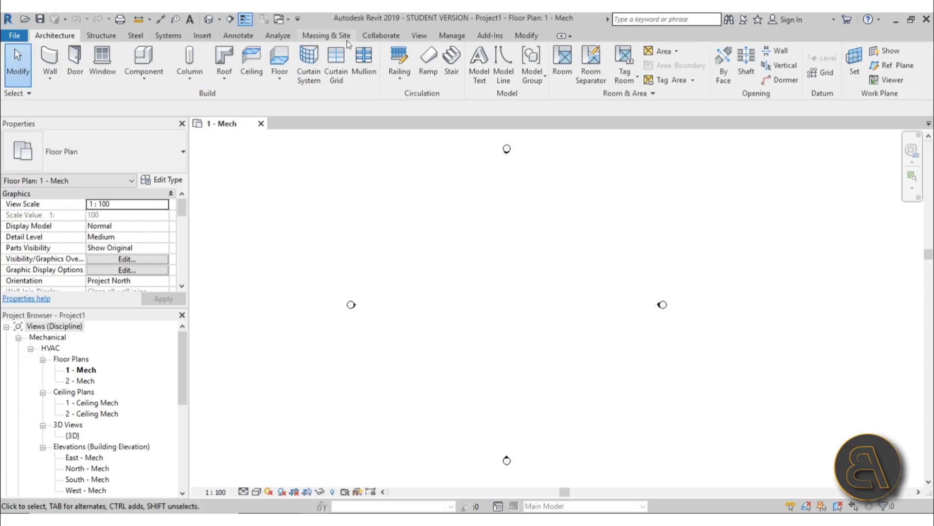
{"action": "left_click", "coordinate": [170, 36]}
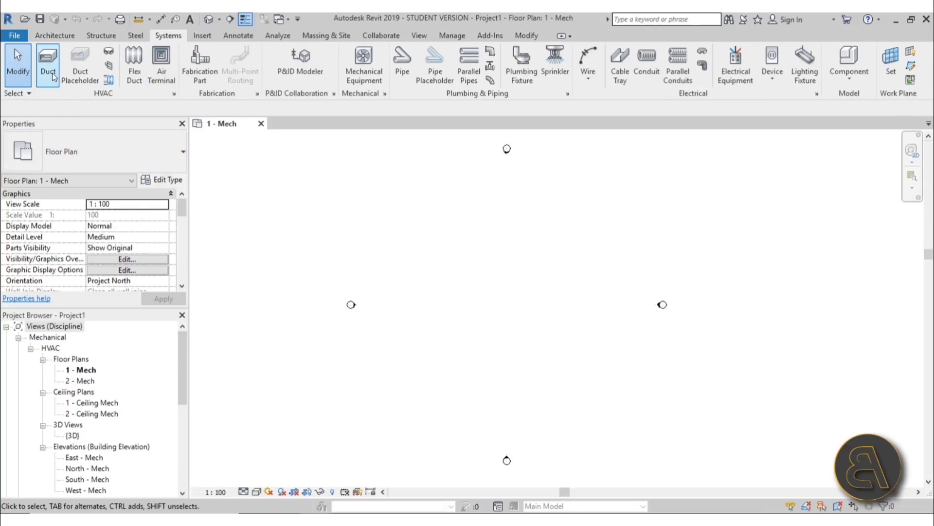
{"action": "left_click", "coordinate": [209, 19]}
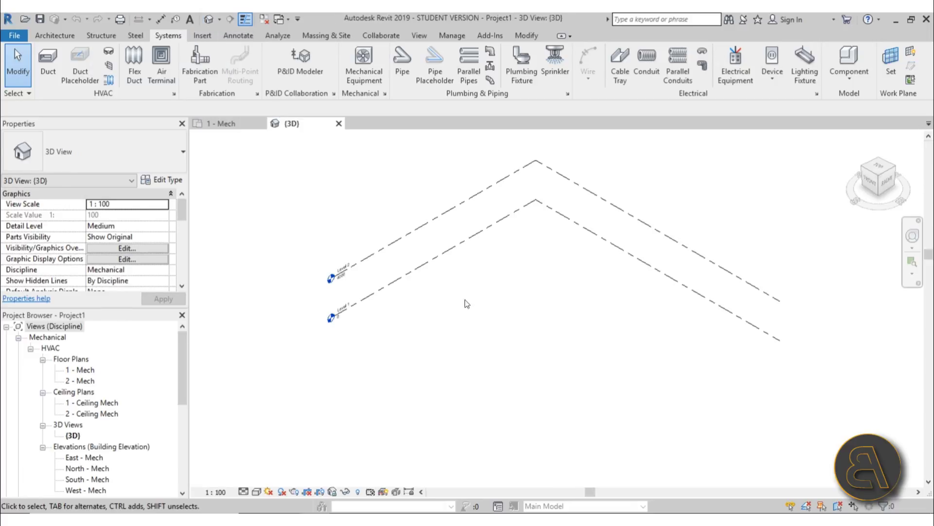
- Start the Duct tool and review the oval, rectangular and round duct types available in the project
{"action": "scroll", "coordinate": [540, 323], "scroll_direction": "up", "scroll_amount": 2}
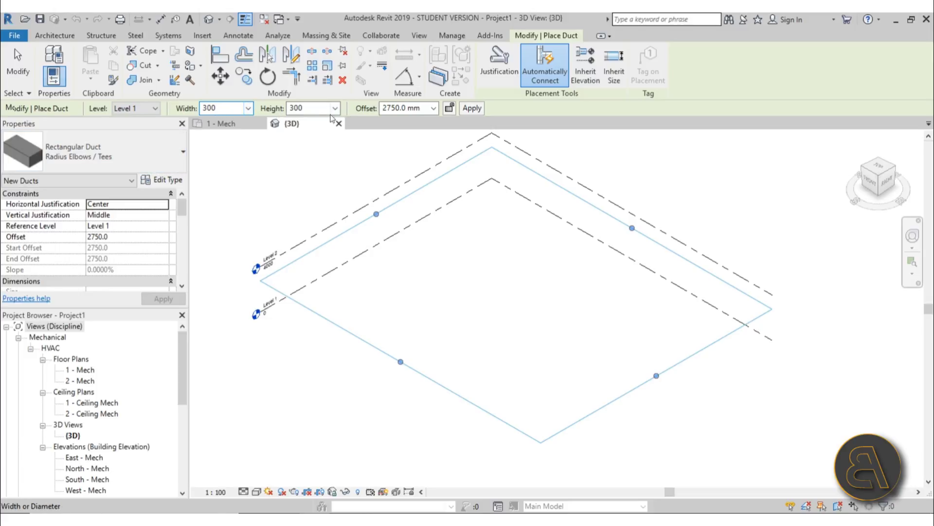
{"action": "left_click", "coordinate": [62, 170]}
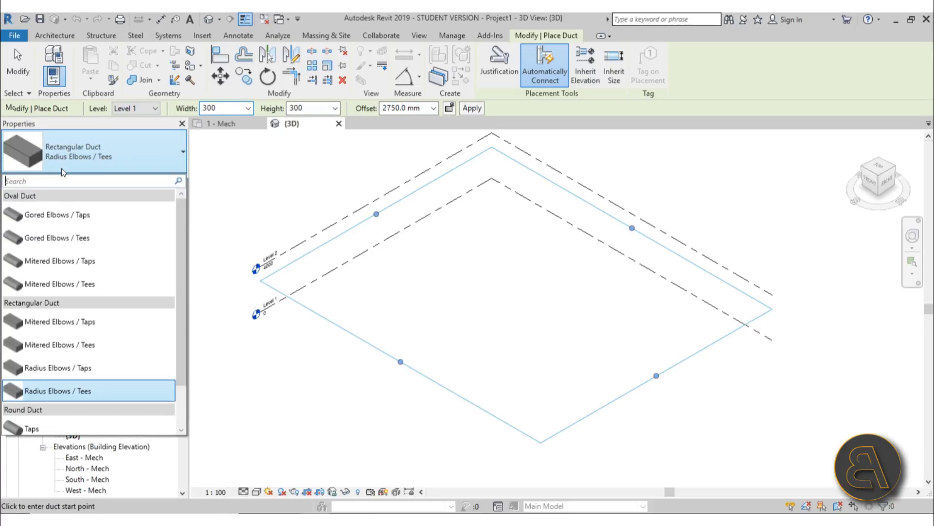
{"action": "scroll", "coordinate": [122, 292], "scroll_direction": "down", "scroll_amount": 2}
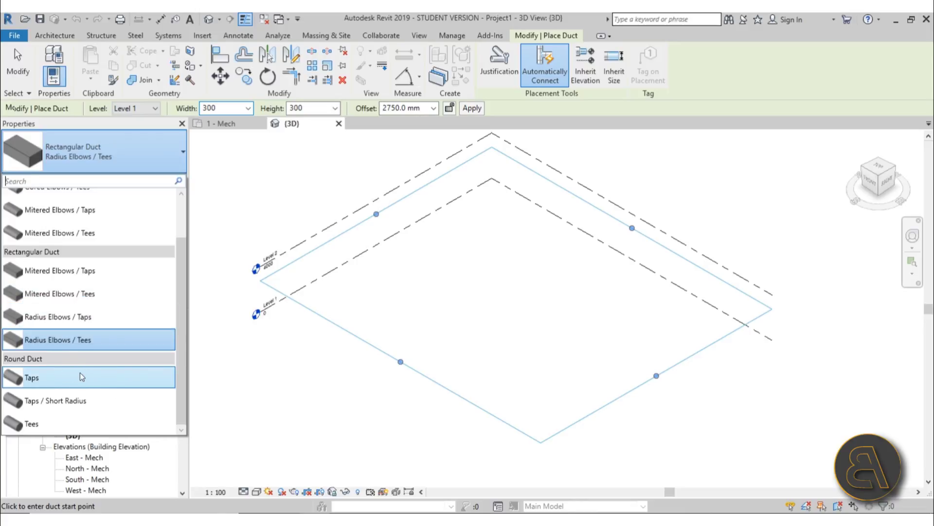
{"action": "scroll", "coordinate": [82, 378], "scroll_direction": "up", "scroll_amount": 2}
{"action": "mouse_move", "coordinate": [38, 216]}
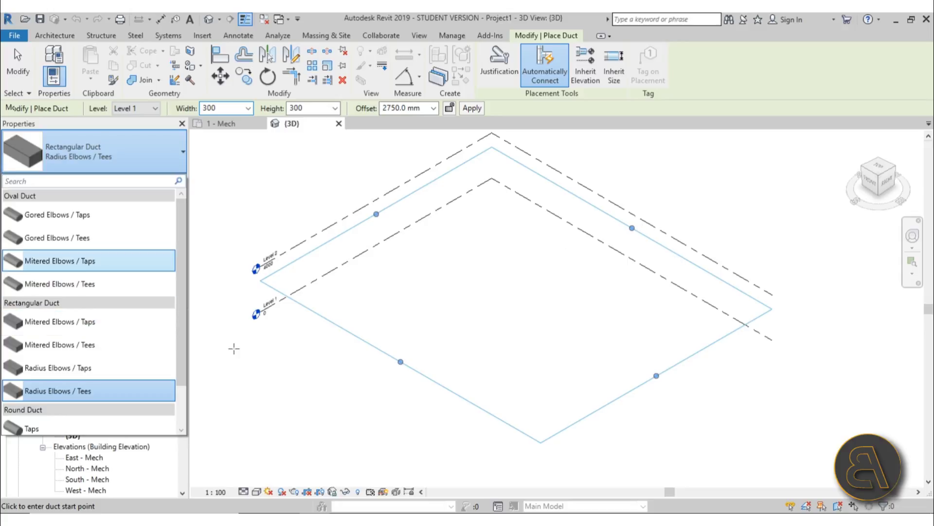
{"action": "scroll", "coordinate": [526, 226], "scroll_direction": "up", "scroll_amount": 2}
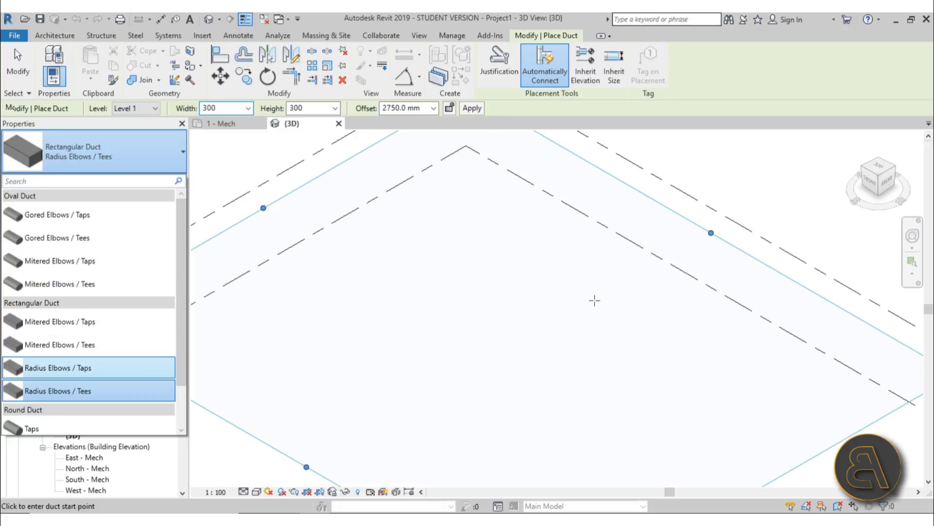
{"action": "scroll", "coordinate": [541, 250], "scroll_direction": "down", "scroll_amount": 1}
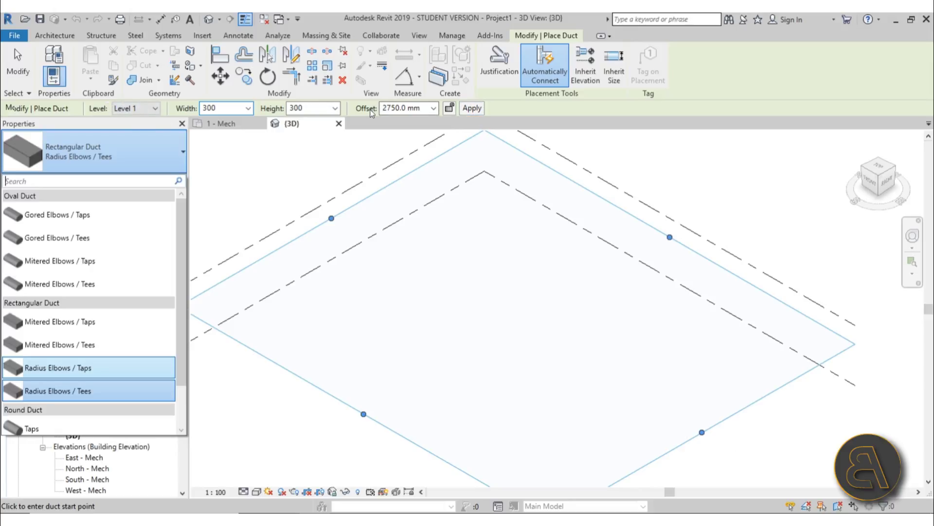
- Set the offset of the new rectangular duct to 1000 mm above Level 1
{"action": "left_click", "coordinate": [403, 108]}
{"action": "left_click", "coordinate": [403, 109]}
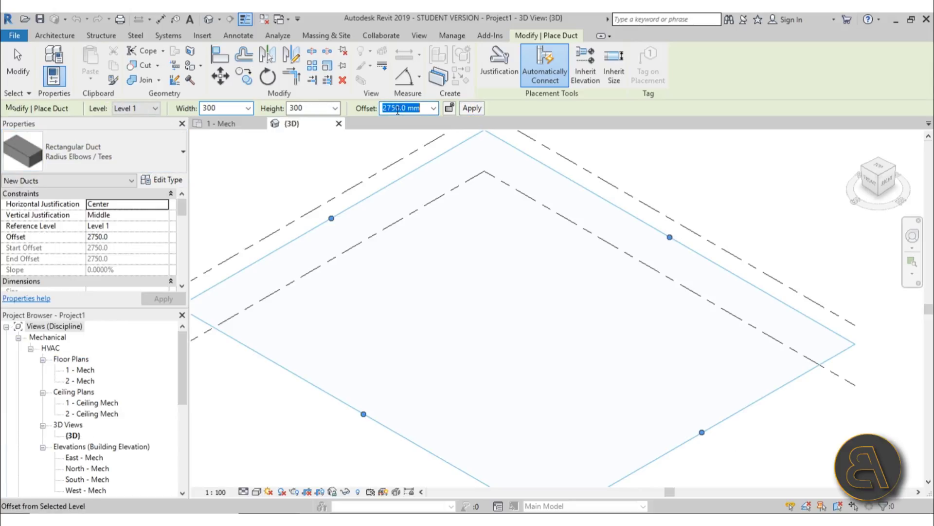
{"action": "left_click_drag", "start_coordinate": [399, 109], "coordinate": [329, 111]}
{"action": "type", "text": "100"}
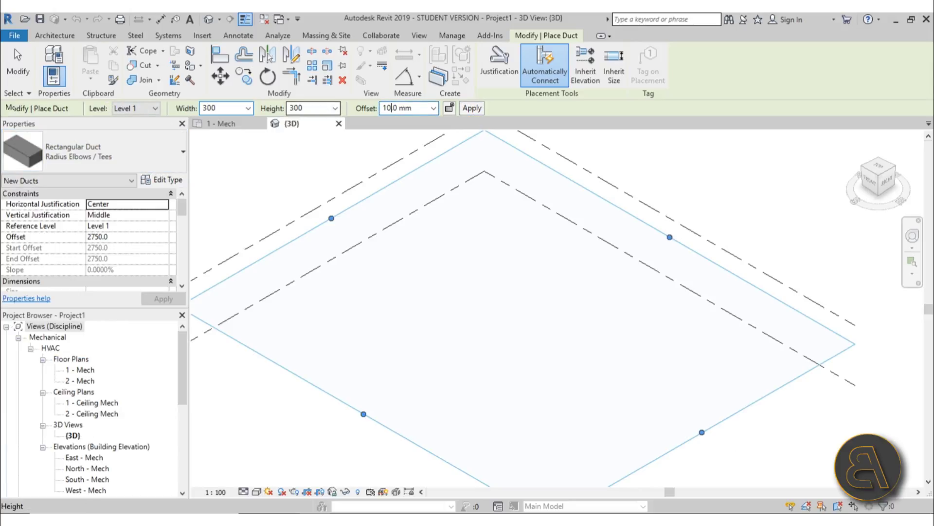
{"action": "type", "text": "0"}
{"action": "key", "text": "Return"}
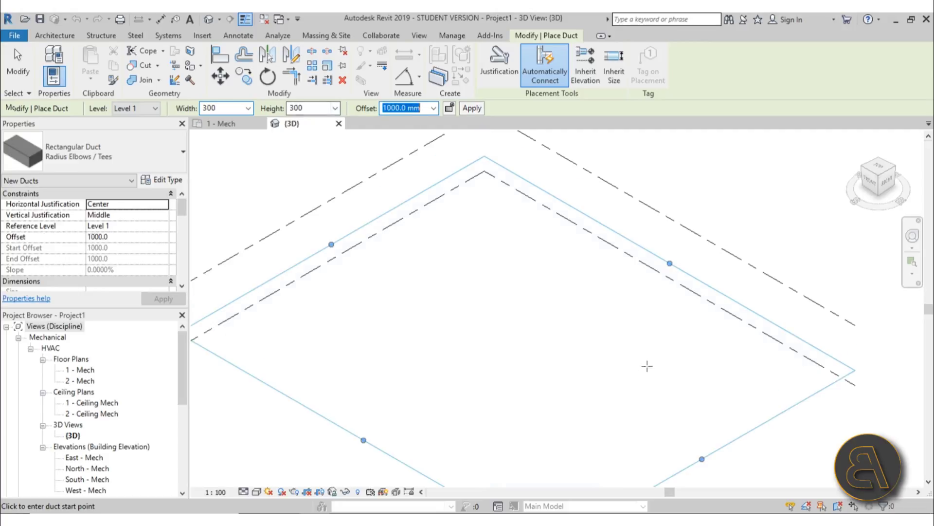
- Draw a connected four-segment rectangular duct run, with the first segment about 10600 mm long and the last about 6000 mm at 60°
{"action": "left_click", "coordinate": [629, 342]}
{"action": "left_click", "coordinate": [491, 267]}
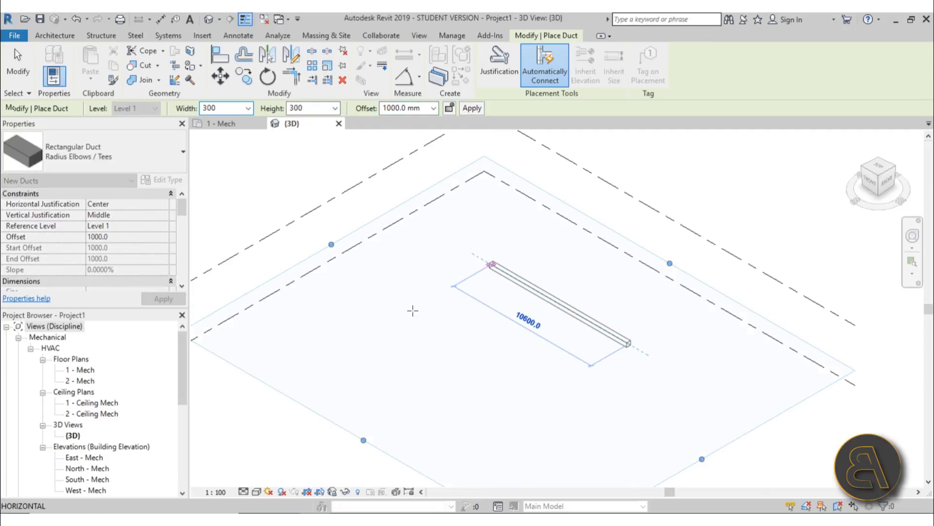
{"action": "left_click", "coordinate": [412, 309]}
{"action": "left_click", "coordinate": [508, 386]}
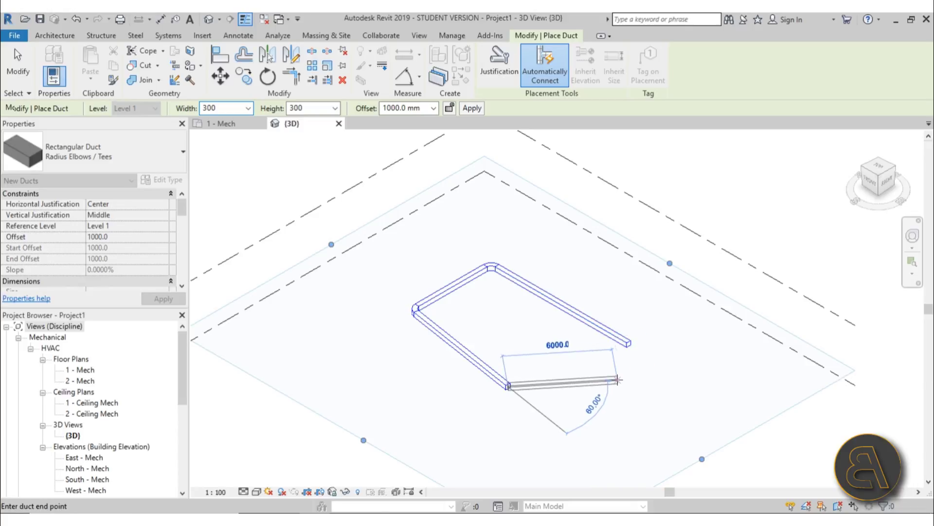
{"action": "left_click", "coordinate": [619, 379]}
{"action": "key", "text": "Escape"}
{"action": "key", "text": "Escape"}
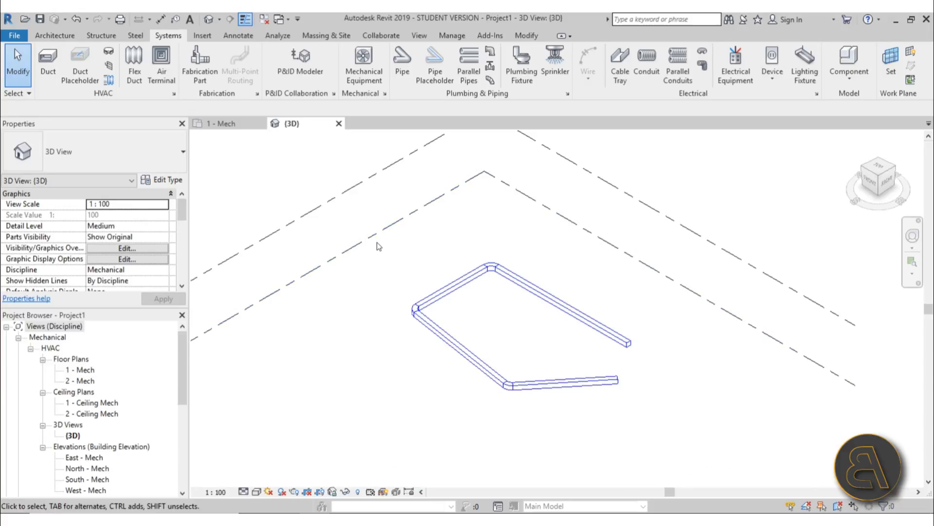
{"action": "left_click_drag", "start_coordinate": [388, 254], "coordinate": [665, 415]}
{"action": "key", "text": "Escape"}
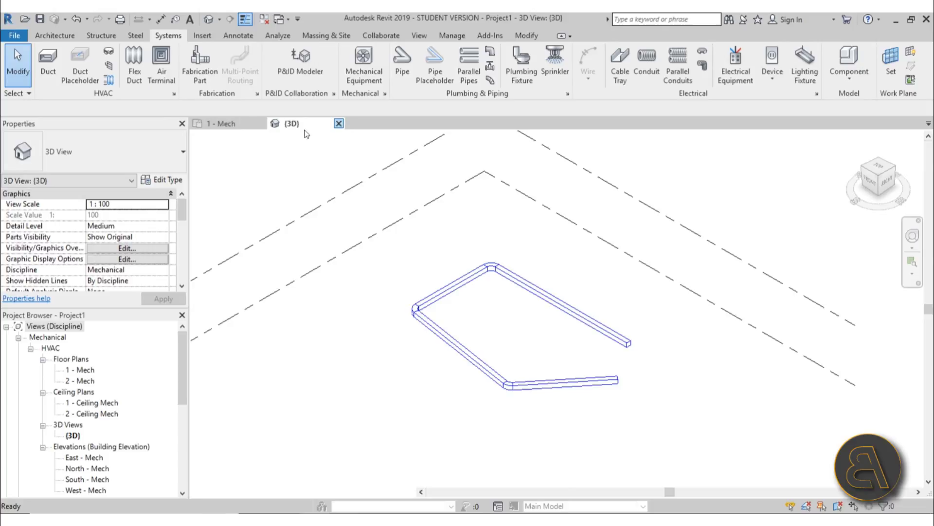
- Close both open views and the mechanical project without saving the changes
{"action": "left_click", "coordinate": [339, 123]}
{"action": "left_click", "coordinate": [261, 124]}
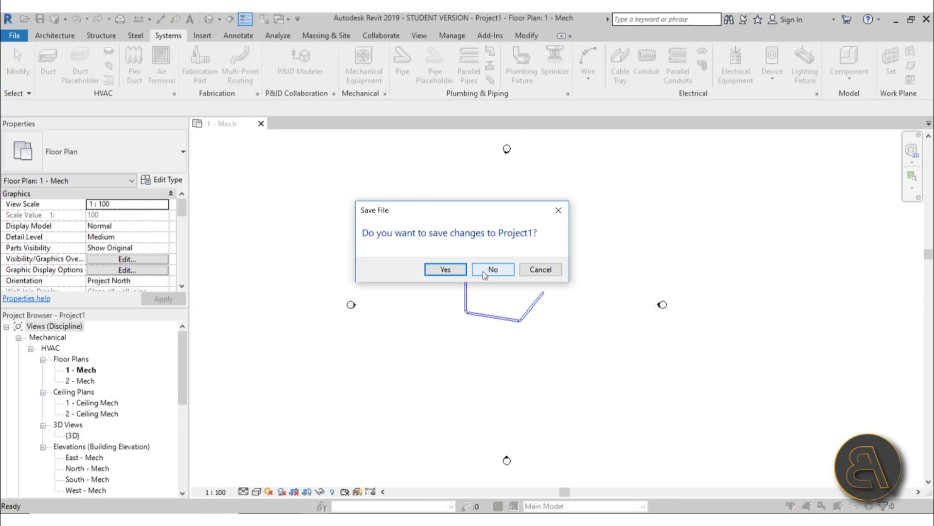
{"action": "left_click", "coordinate": [487, 270]}
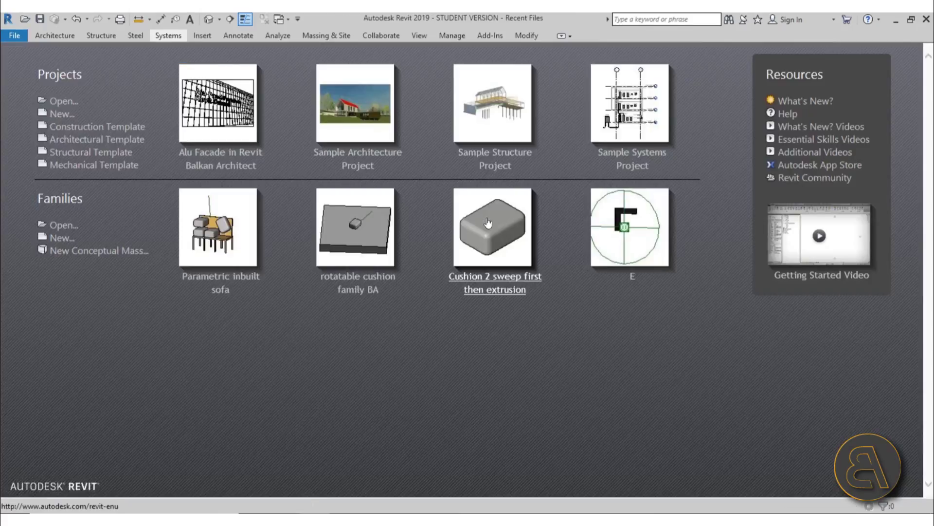
- Create a new project from the Architectural Template and open its default 3D view
{"action": "left_click", "coordinate": [131, 142]}
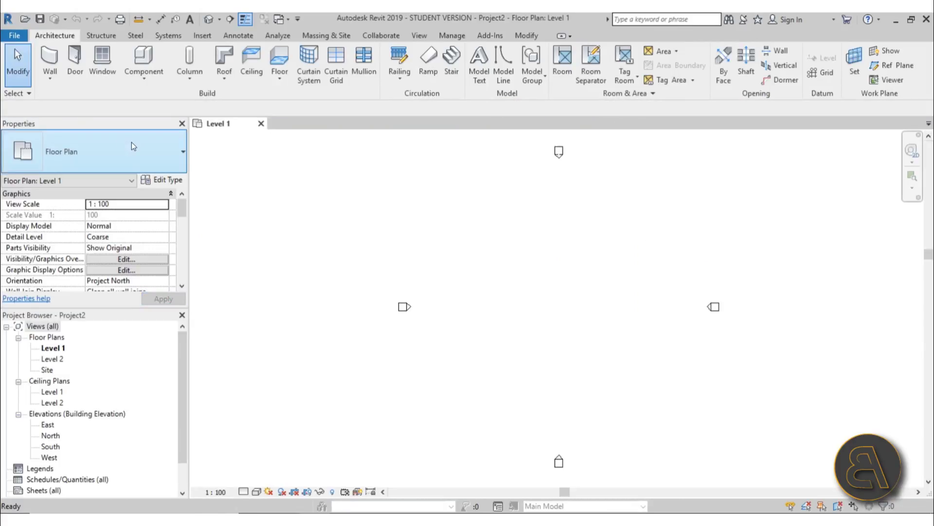
{"action": "left_click", "coordinate": [208, 19]}
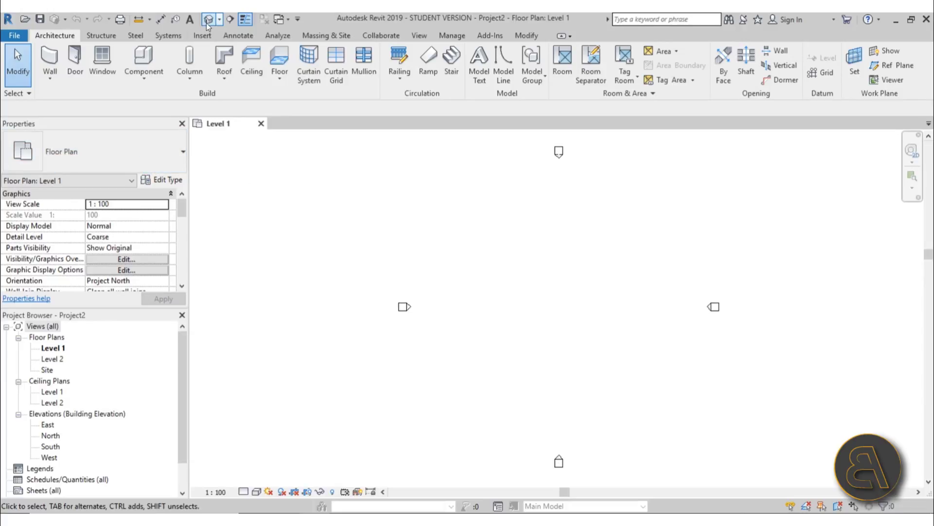
- Start the Duct tool and set the new duct's offset to 1000 mm above Level 1
{"action": "left_click", "coordinate": [168, 35]}
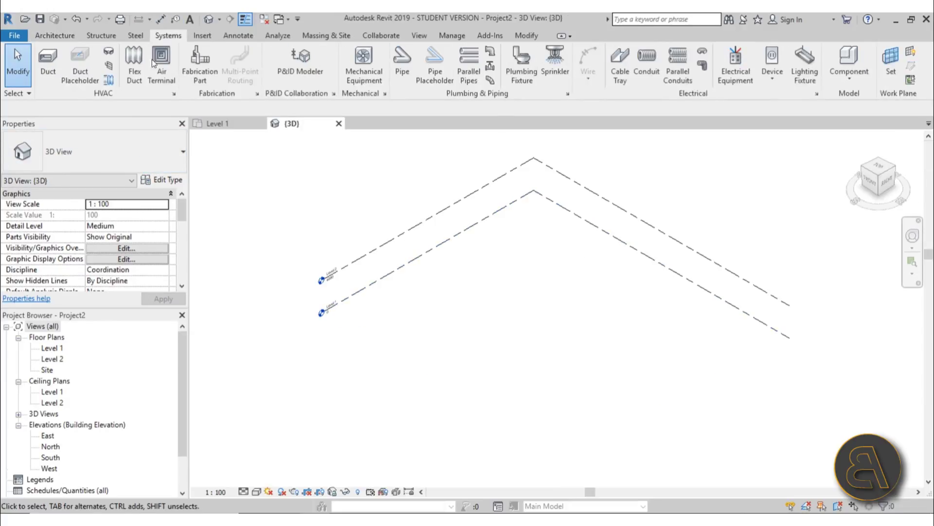
{"action": "left_click", "coordinate": [49, 60]}
{"action": "left_click", "coordinate": [397, 111]}
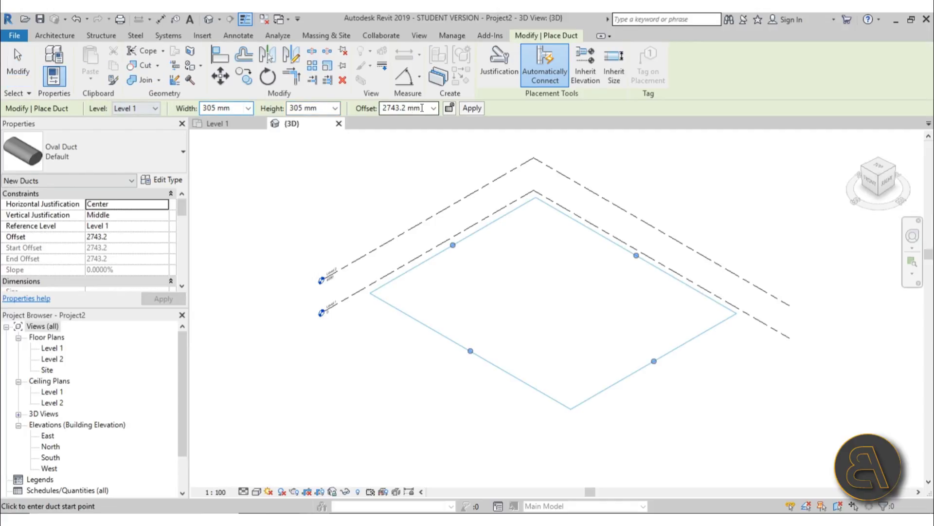
{"action": "type", "text": "1000"}
{"action": "key", "text": "Return"}
- Draw an oval duct about 8800 mm long and extend it straight to about 12400 mm overall
{"action": "scroll", "coordinate": [542, 253], "scroll_direction": "up", "scroll_amount": 2}
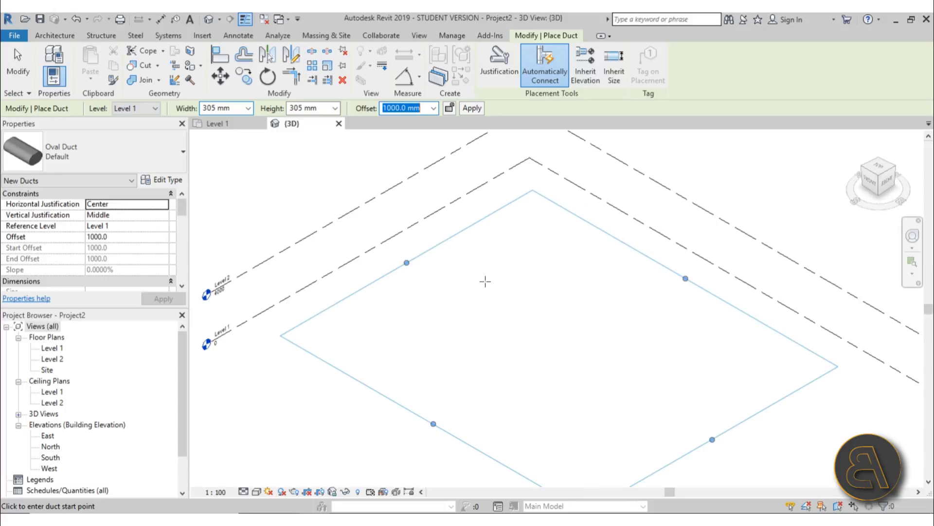
{"action": "left_click", "coordinate": [484, 280]}
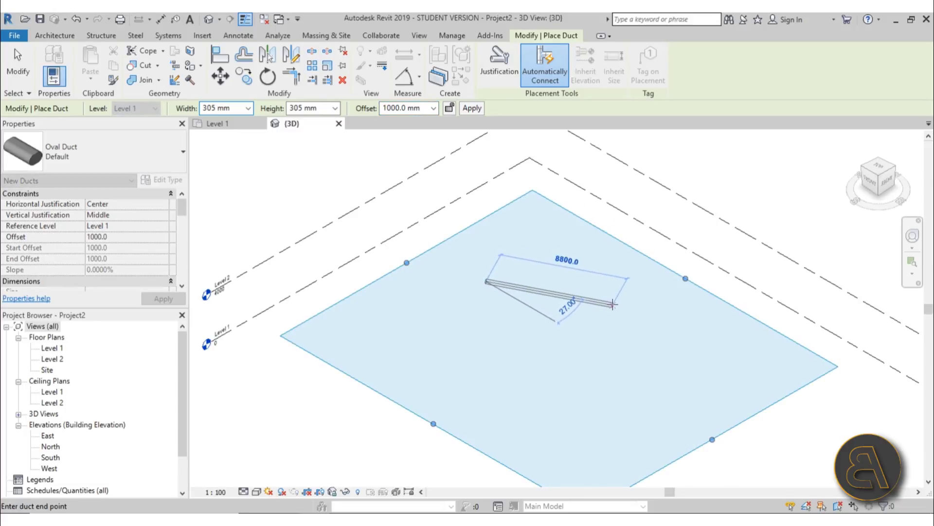
{"action": "left_click", "coordinate": [612, 304]}
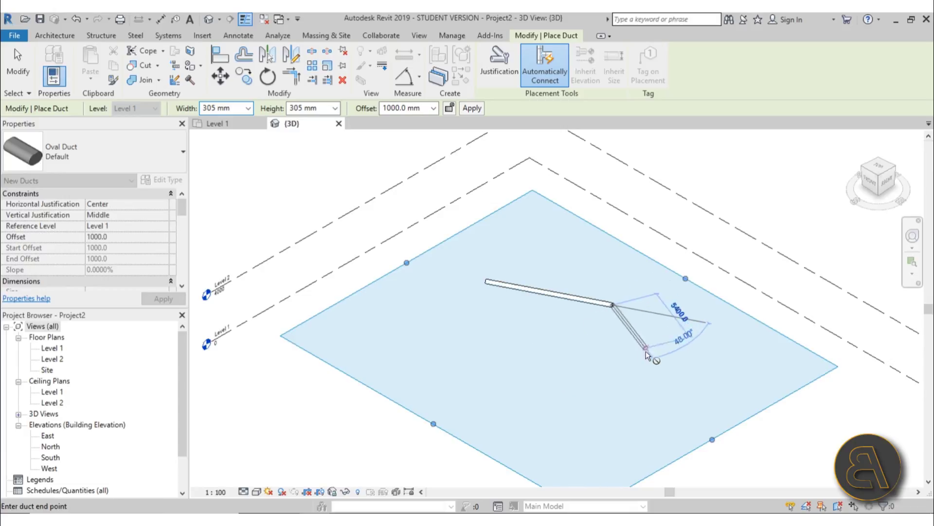
{"action": "left_click", "coordinate": [664, 314]}
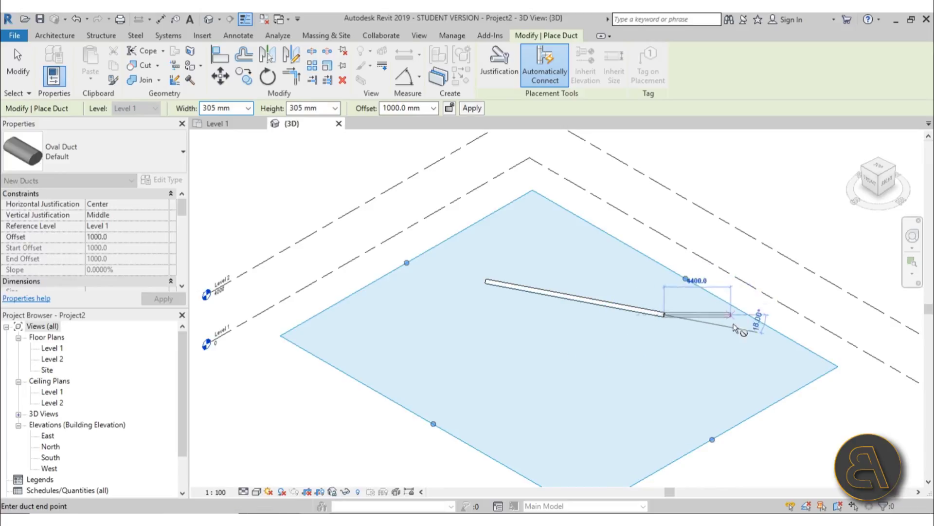
{"action": "key", "text": "Escape"}
- Inspect the straight oval duct and delete it from the model
{"action": "left_click", "coordinate": [659, 317]}
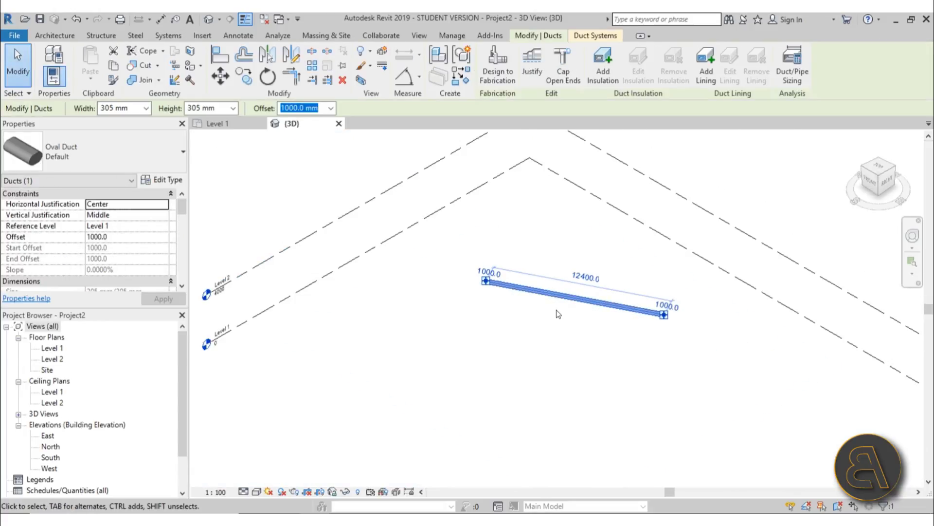
{"action": "scroll", "coordinate": [550, 302], "scroll_direction": "up", "scroll_amount": 2}
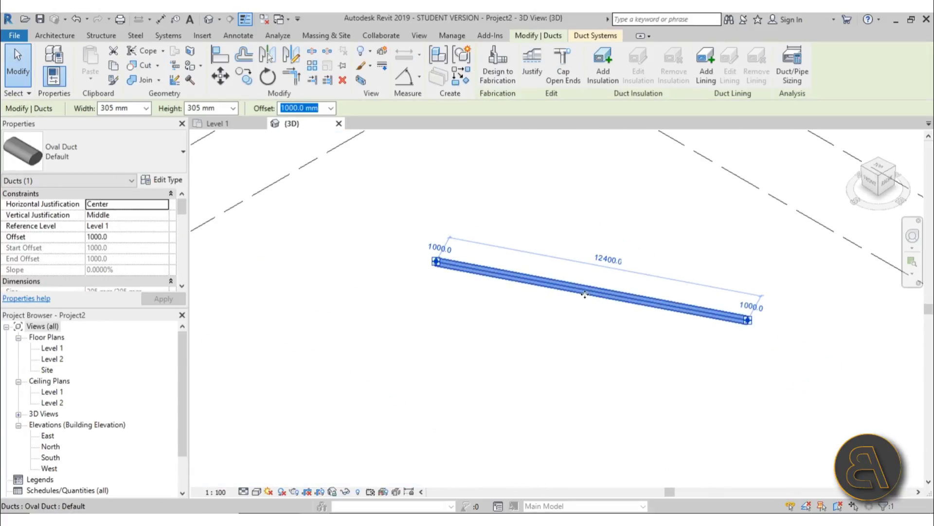
{"action": "left_click", "coordinate": [585, 334]}
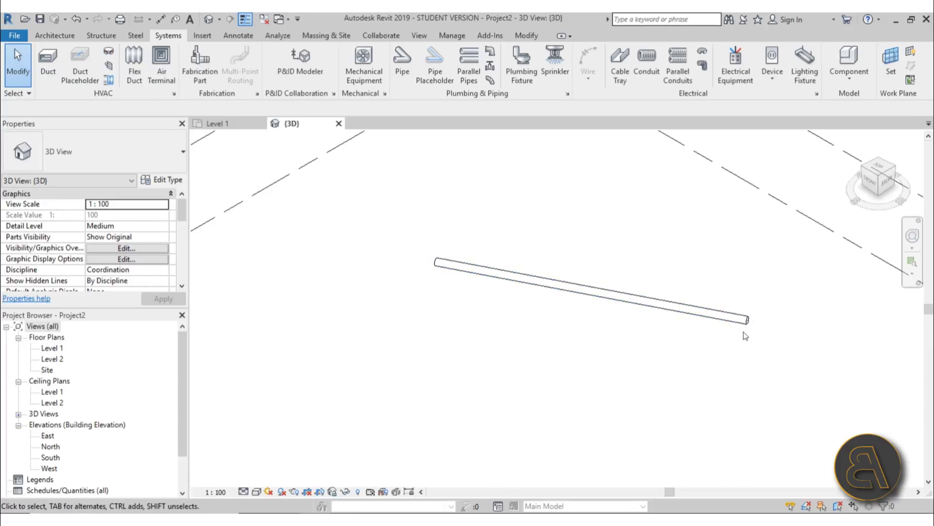
{"action": "left_click", "coordinate": [713, 314]}
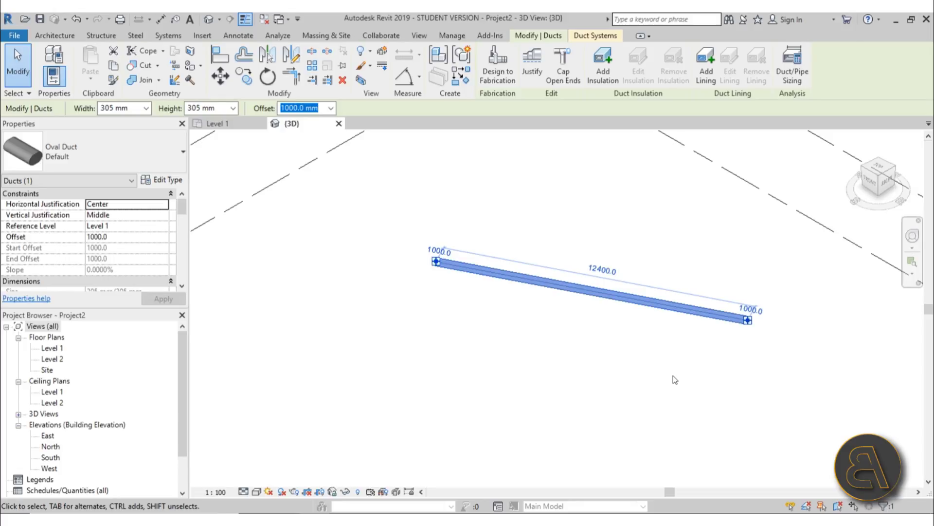
{"action": "left_click", "coordinate": [673, 377]}
{"action": "left_click", "coordinate": [657, 304]}
{"action": "key", "text": "Delete"}
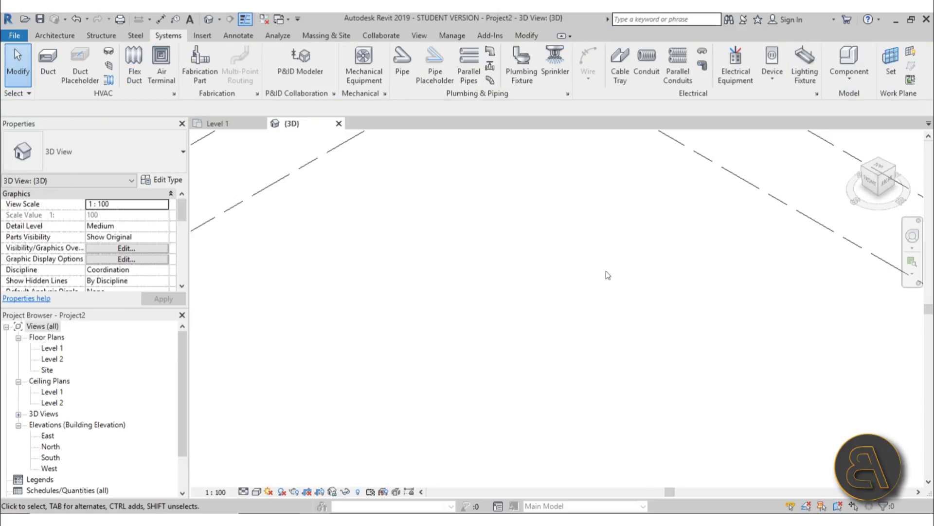
- Draw a straight 305 x 305 mm duct at 1000 mm offset using the Default rectangular duct type
{"action": "left_click", "coordinate": [43, 62]}
{"action": "left_click", "coordinate": [86, 130]}
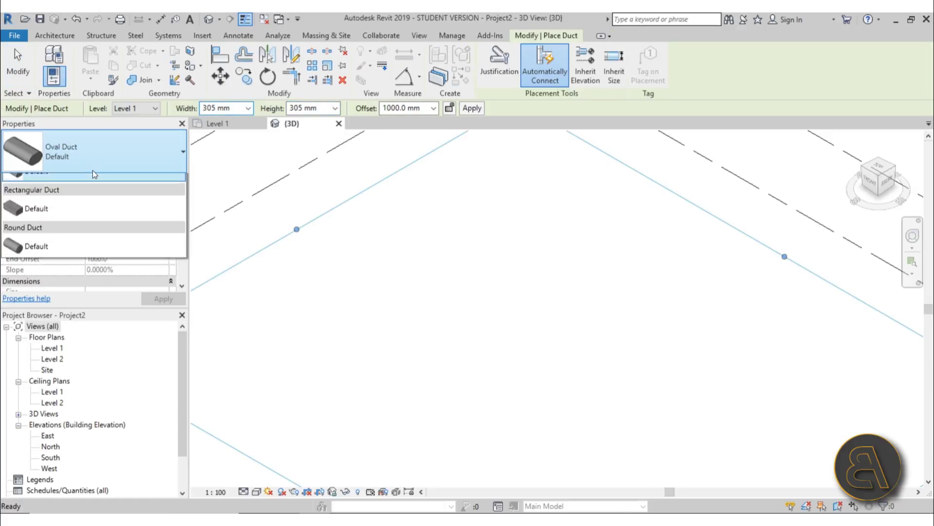
{"action": "left_click", "coordinate": [89, 254]}
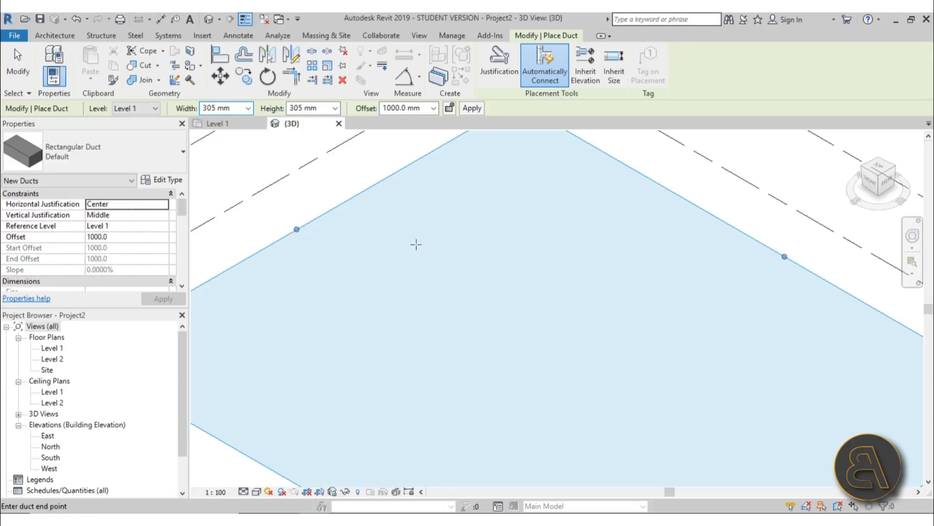
{"action": "left_click", "coordinate": [416, 245]}
{"action": "left_click", "coordinate": [518, 303]}
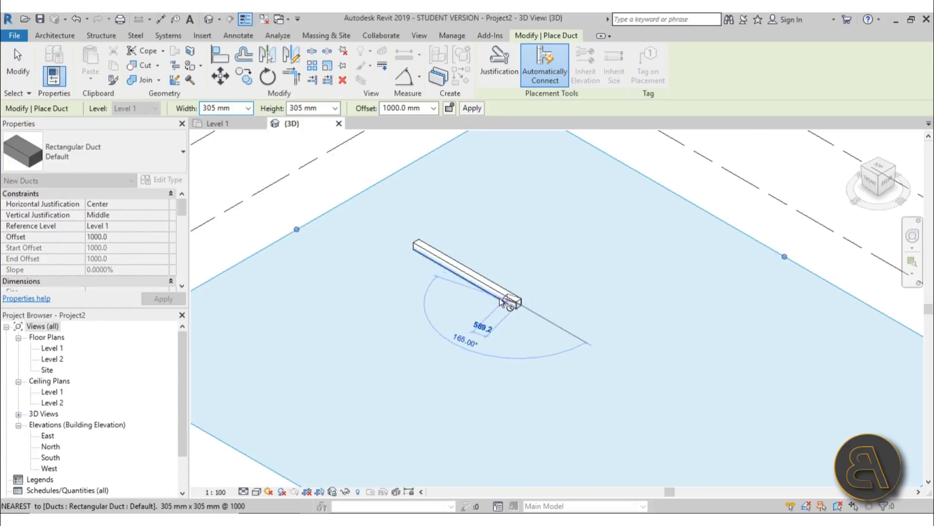
- Start placing a duct fitting, accept loading a family, and browse the US Metric library to Duct > Fittings > Rectangular
{"action": "scroll", "coordinate": [499, 331], "scroll_direction": "up", "scroll_amount": 3}
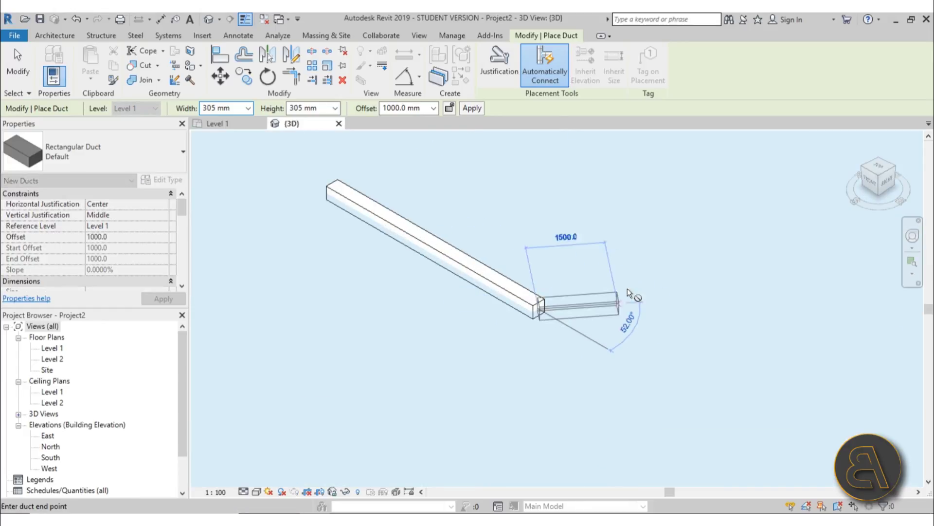
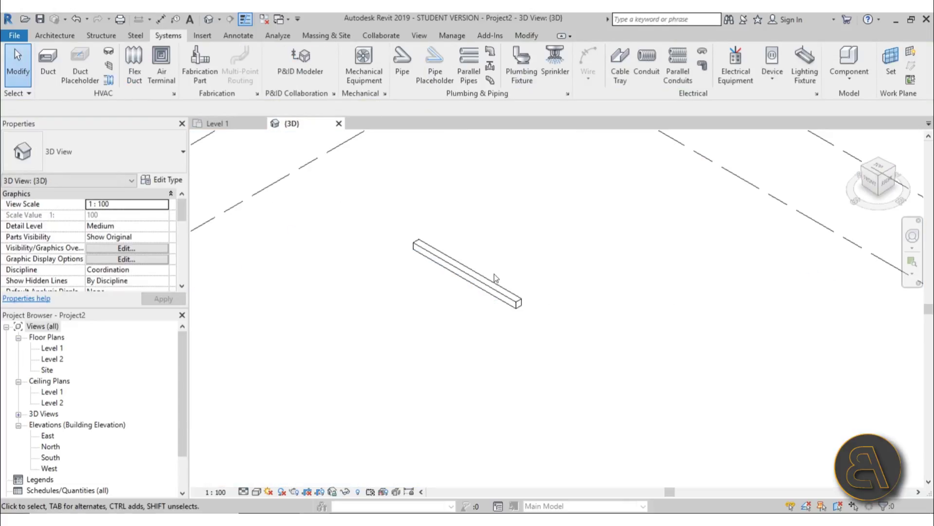
{"action": "left_click", "coordinate": [109, 54]}
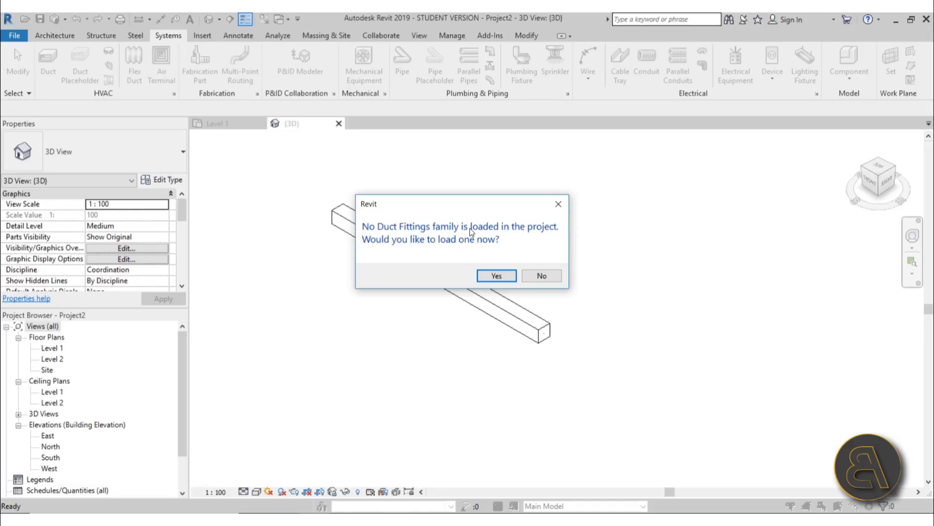
{"action": "left_click", "coordinate": [494, 275]}
{"action": "left_click_drag", "start_coordinate": [404, 111], "coordinate": [495, 296]}
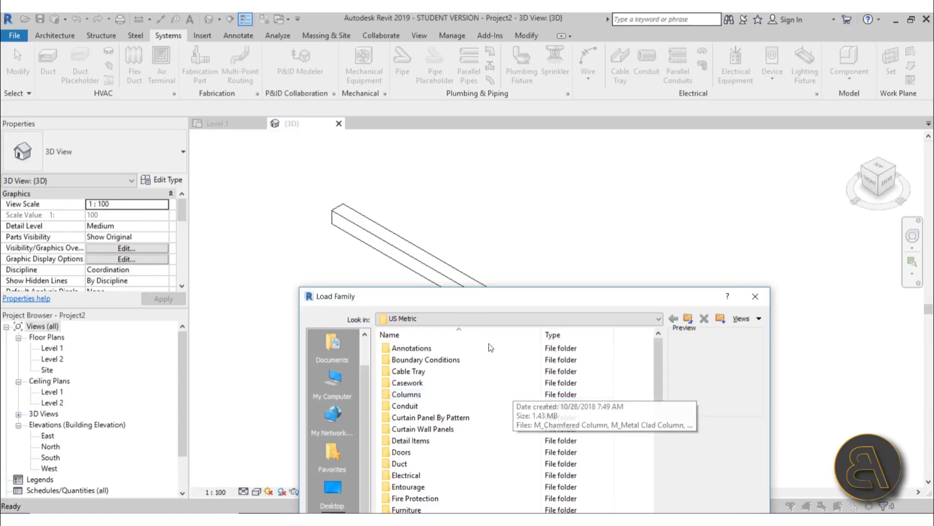
{"action": "left_click_drag", "start_coordinate": [454, 297], "coordinate": [427, 151]}
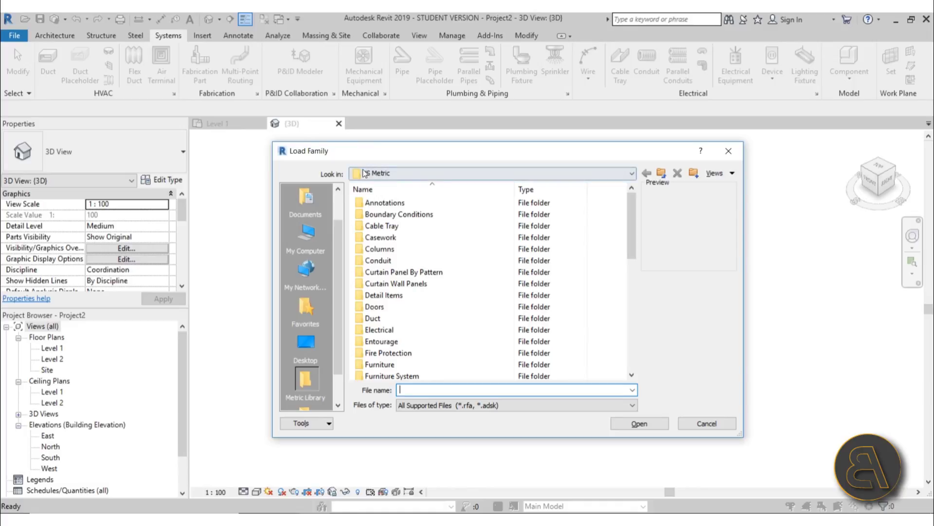
{"action": "scroll", "coordinate": [469, 281], "scroll_direction": "down", "scroll_amount": 3}
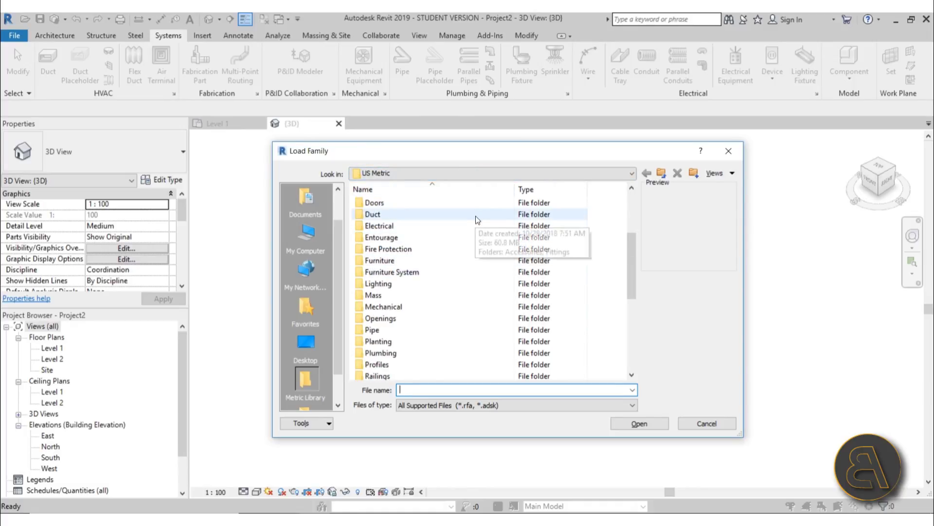
{"action": "double_click", "coordinate": [380, 219]}
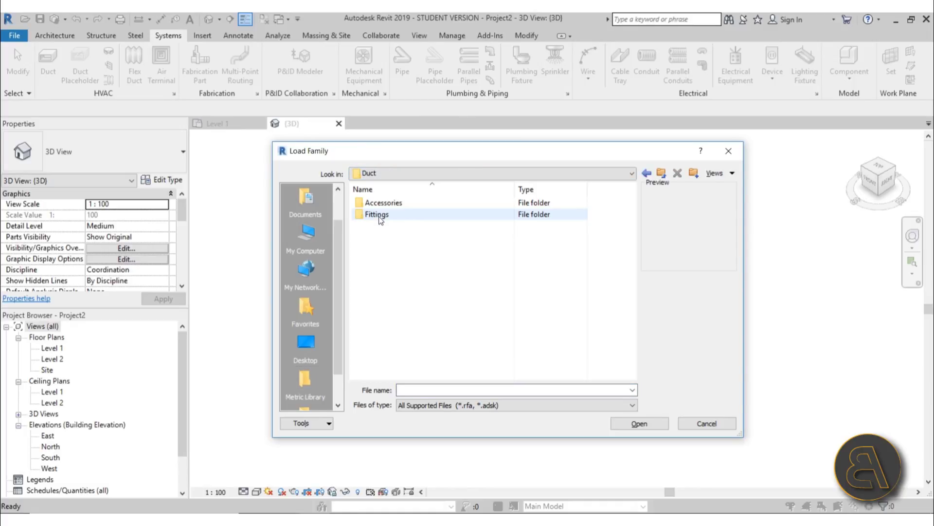
{"action": "double_click", "coordinate": [384, 220]}
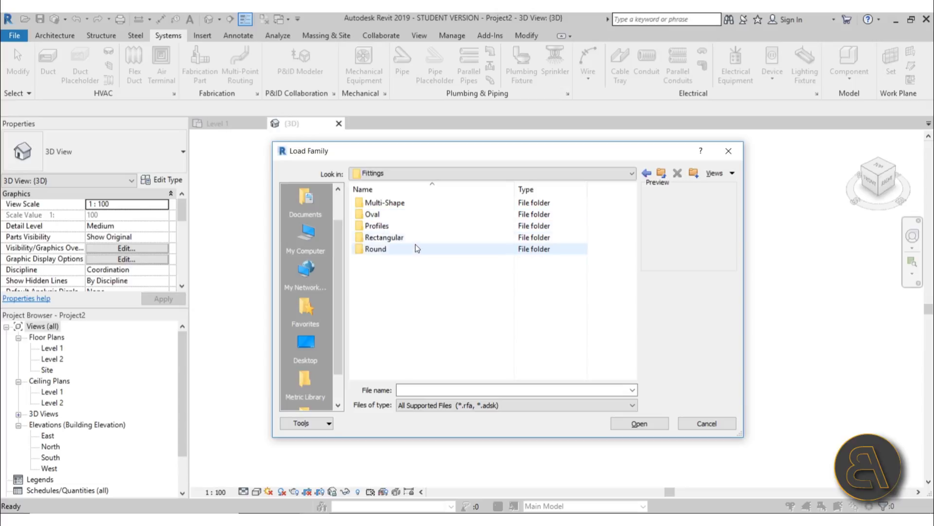
{"action": "double_click", "coordinate": [392, 238]}
{"action": "left_click_drag", "start_coordinate": [417, 152], "coordinate": [505, 152]}
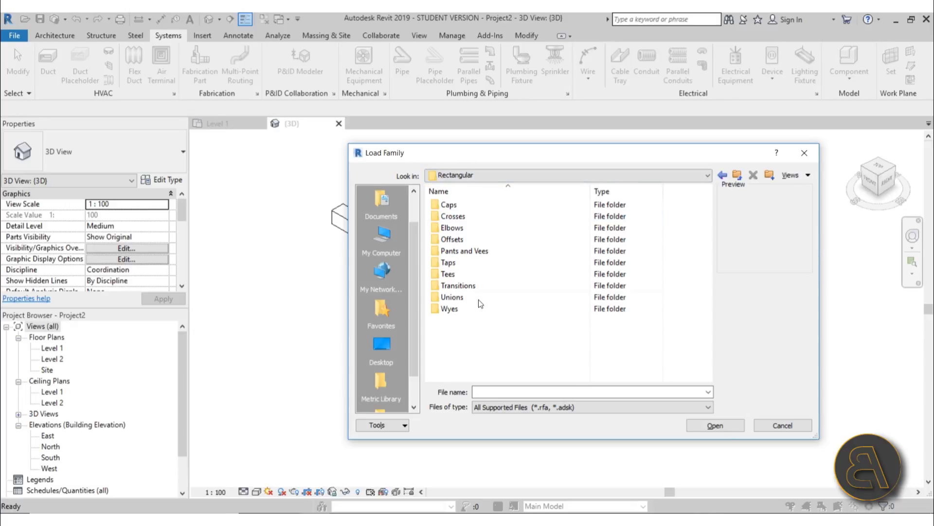
- Compare the two families in the Caps folder and load M_Rectangular Endcap without placing an instance
{"action": "double_click", "coordinate": [448, 205]}
{"action": "left_click", "coordinate": [476, 208]}
{"action": "left_click", "coordinate": [474, 215]}
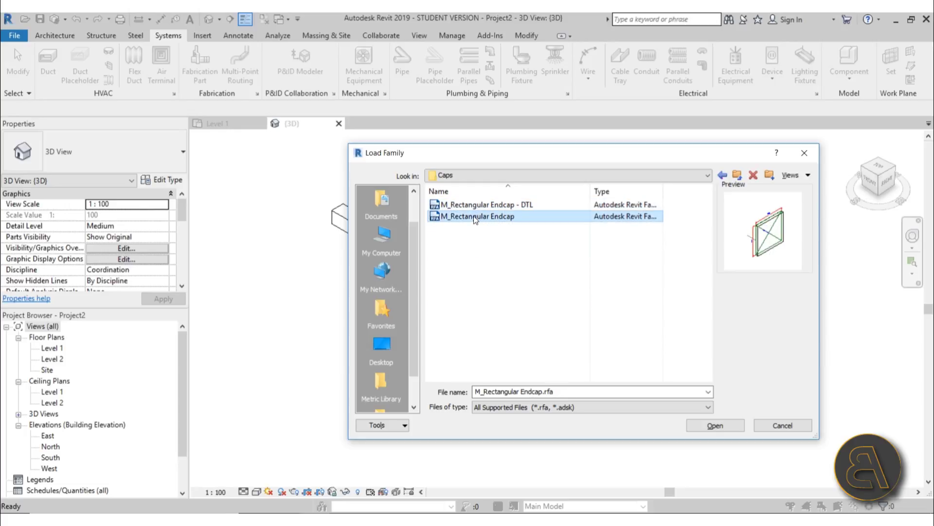
{"action": "left_click", "coordinate": [469, 205]}
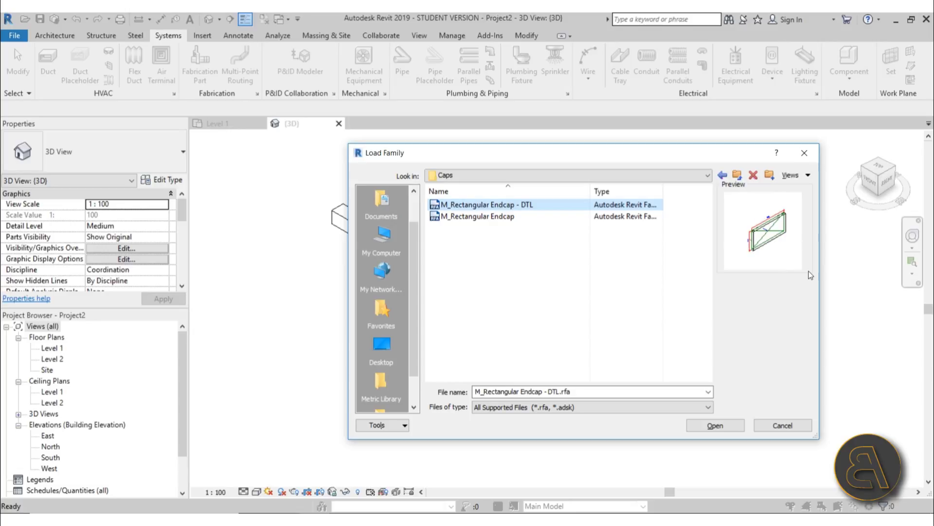
{"action": "left_click_drag", "start_coordinate": [821, 270], "coordinate": [872, 269]}
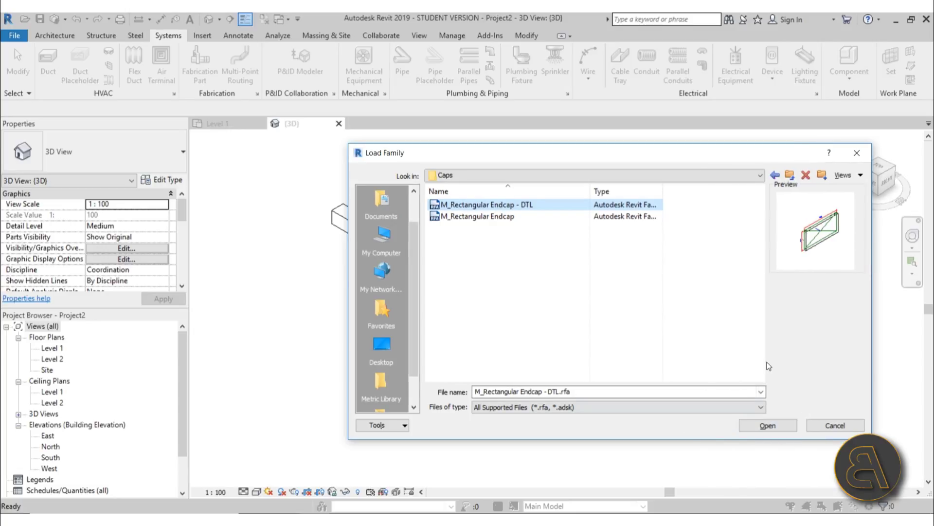
{"action": "left_click_drag", "start_coordinate": [767, 153], "coordinate": [651, 138]}
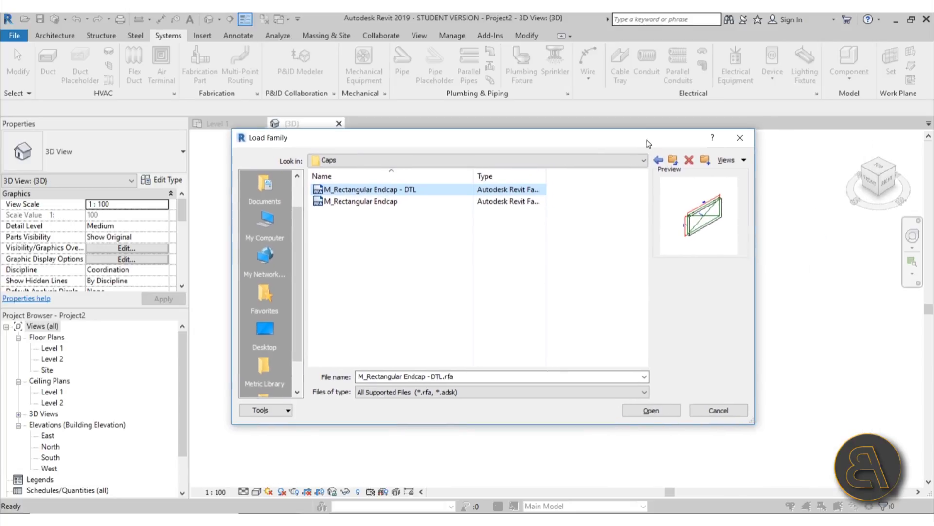
{"action": "left_click", "coordinate": [353, 201]}
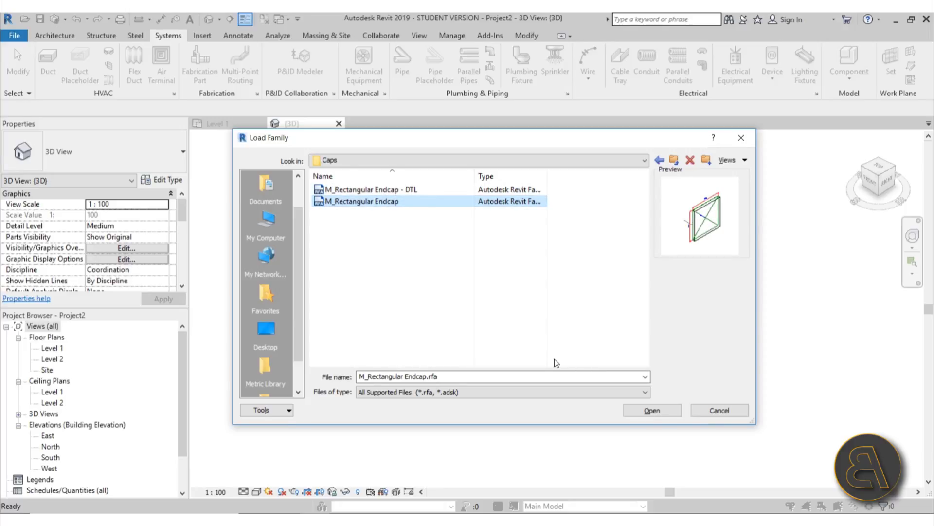
{"action": "left_click", "coordinate": [635, 414]}
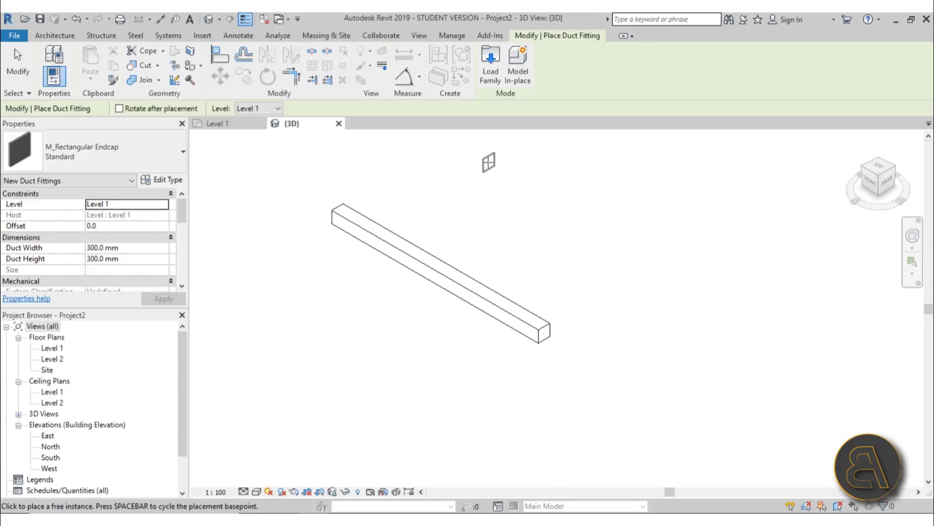
{"action": "key", "text": "Escape"}
{"action": "key", "text": "Escape"}
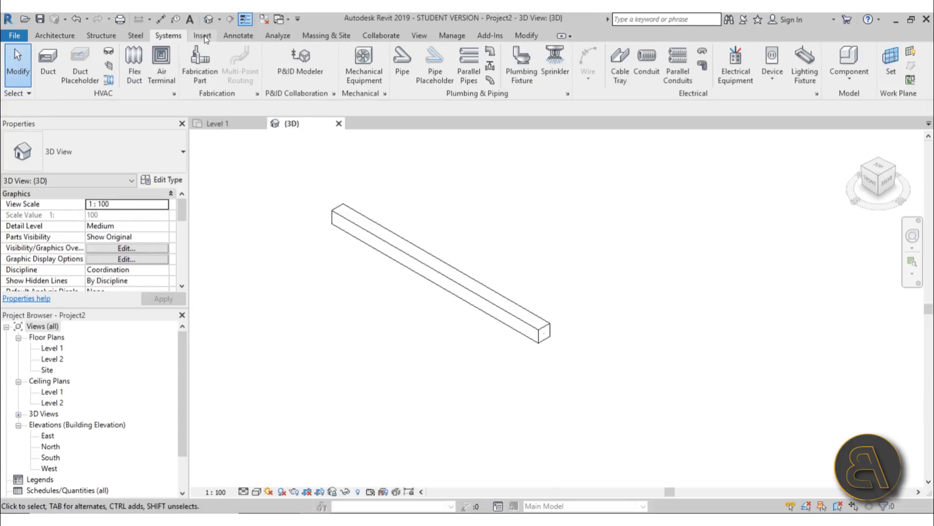
- Load the M_Rectangular Cross family from the rectangular fittings' Crosses folder
{"action": "left_click", "coordinate": [203, 36]}
{"action": "left_click", "coordinate": [435, 73]}
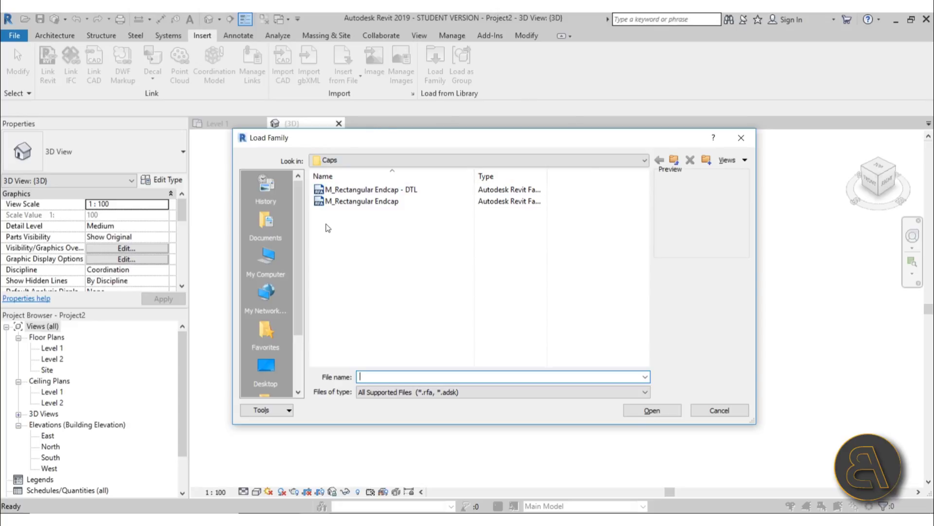
{"action": "left_click", "coordinate": [674, 161]}
{"action": "double_click", "coordinate": [343, 201]}
{"action": "left_click", "coordinate": [347, 193]}
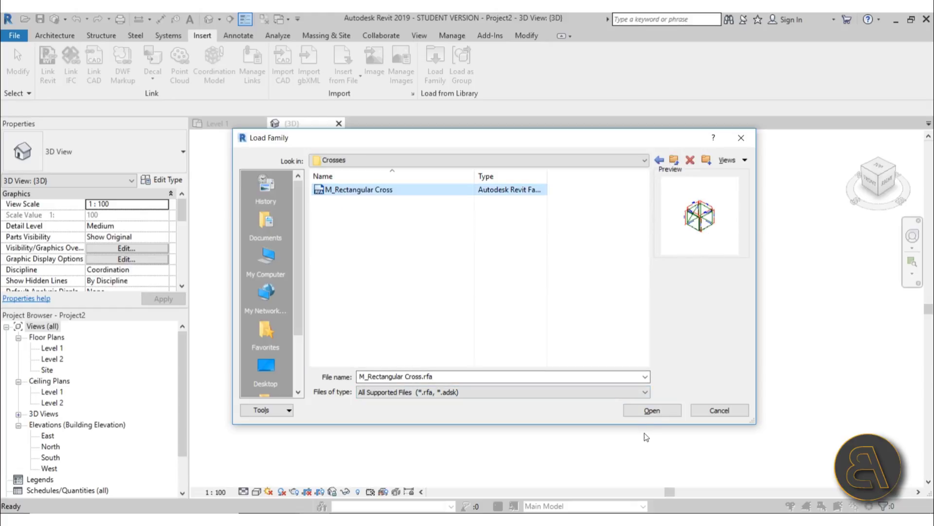
{"action": "left_click", "coordinate": [653, 410]}
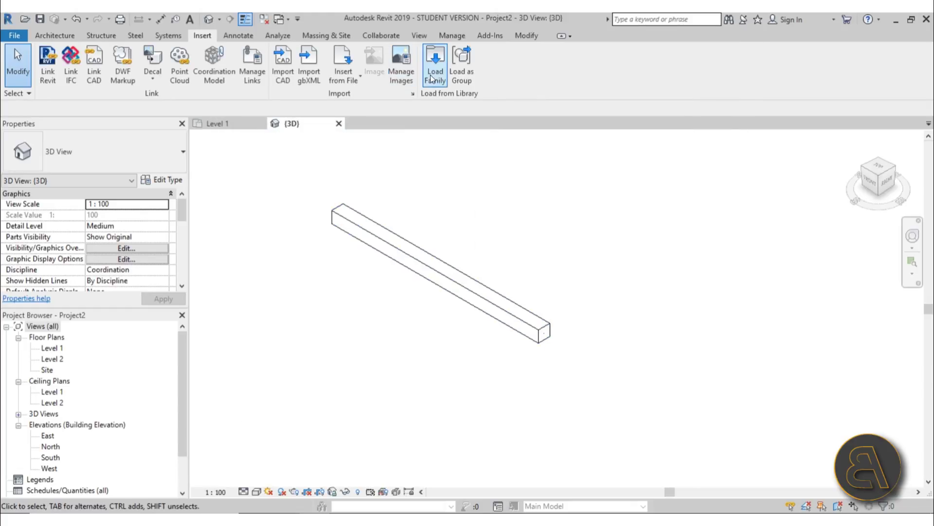
- Preview the mitered, radius, round-throat and sharp-throat families in the Elbows folder and load M_Rectangular Elbow - Radius
{"action": "left_click", "coordinate": [430, 77]}
{"action": "left_click", "coordinate": [680, 161]}
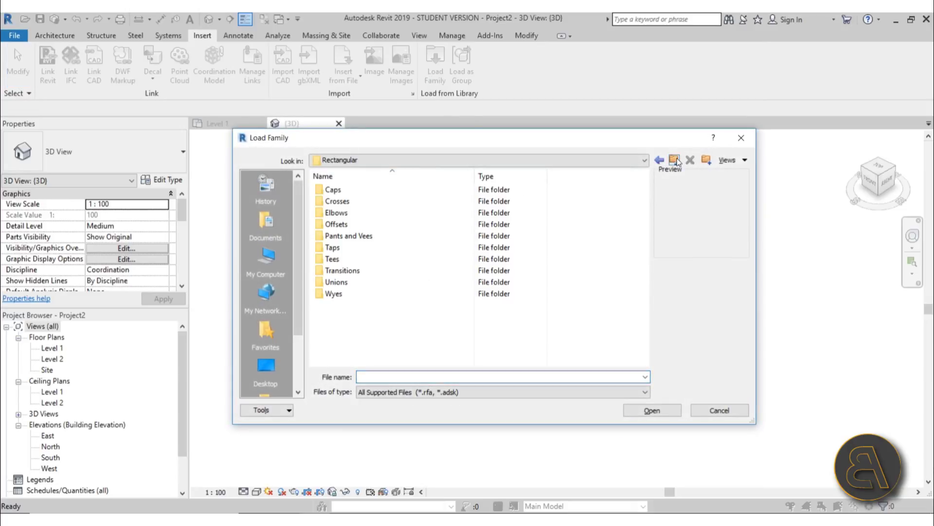
{"action": "double_click", "coordinate": [344, 214]}
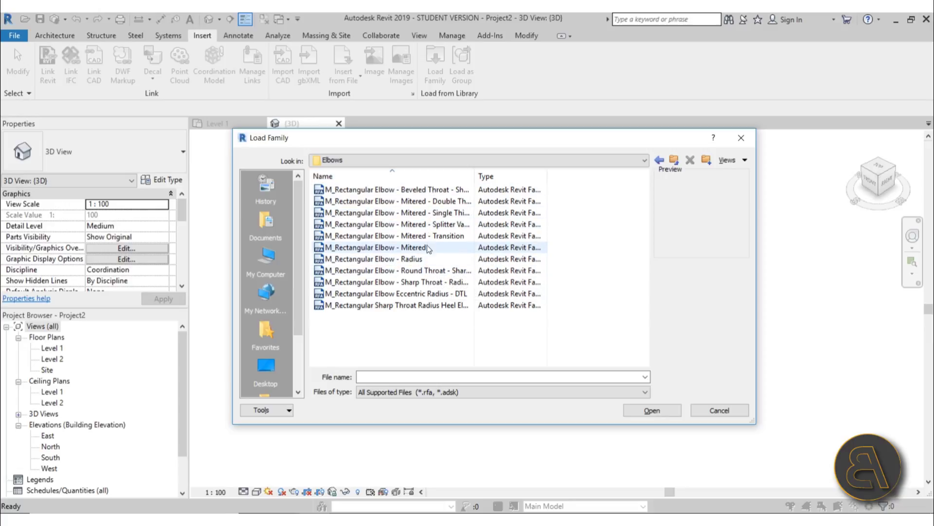
{"action": "left_click", "coordinate": [414, 258]}
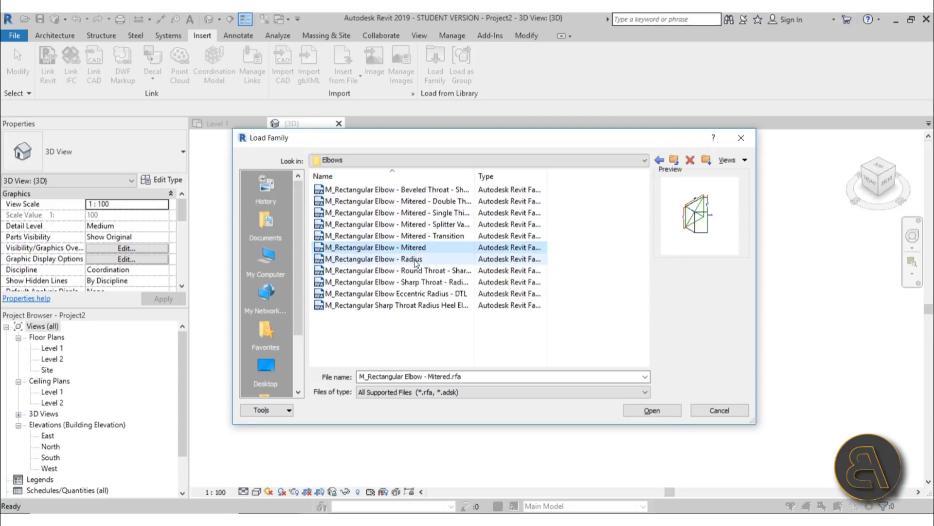
{"action": "left_click", "coordinate": [415, 270]}
{"action": "left_click", "coordinate": [410, 258]}
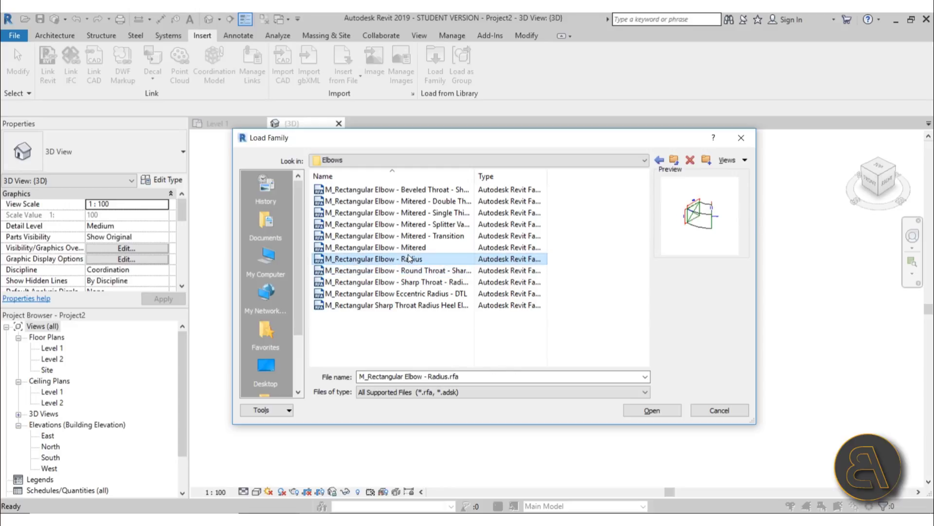
{"action": "left_click", "coordinate": [409, 248]}
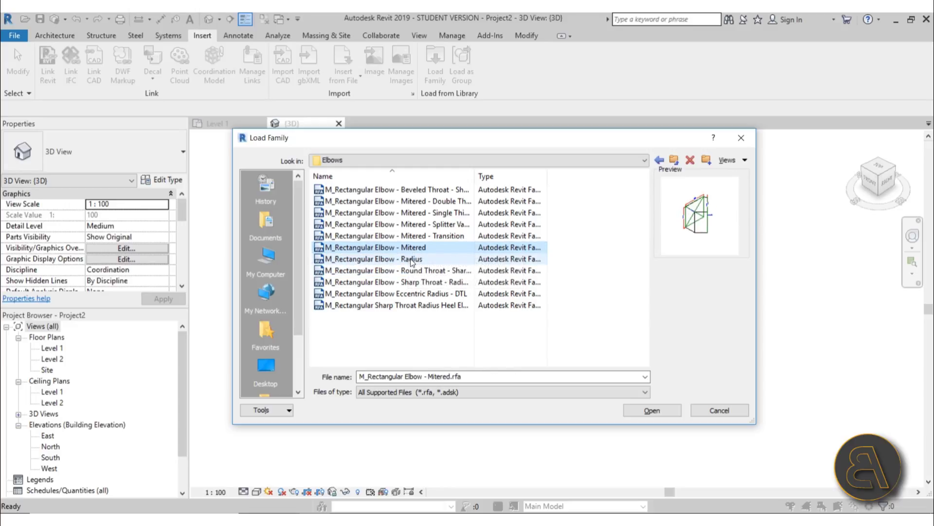
{"action": "left_click", "coordinate": [411, 261]}
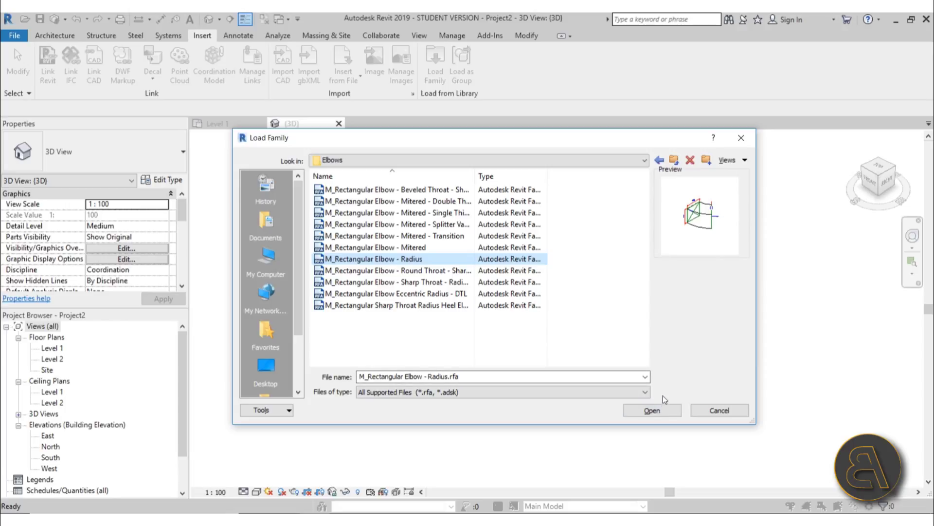
{"action": "left_click", "coordinate": [418, 271]}
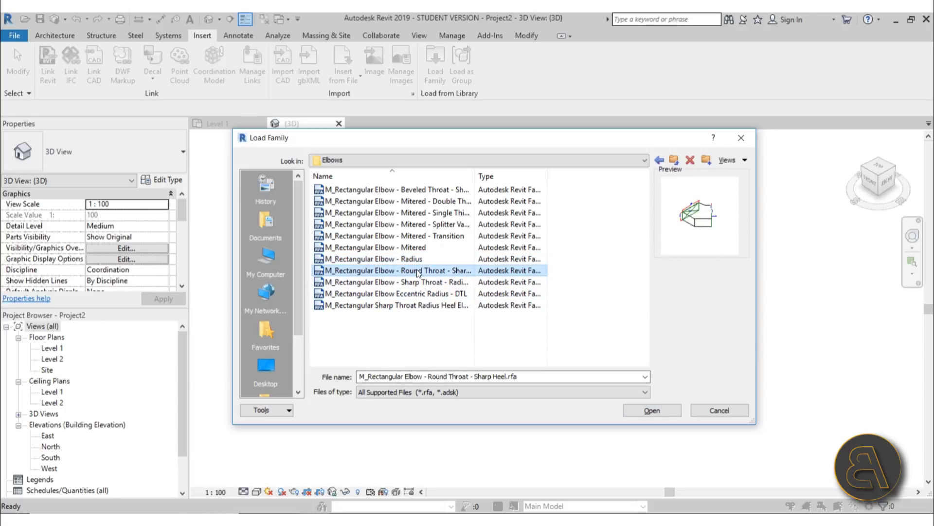
{"action": "left_click", "coordinate": [413, 281]}
{"action": "left_click", "coordinate": [416, 293]}
{"action": "left_click", "coordinate": [410, 282]}
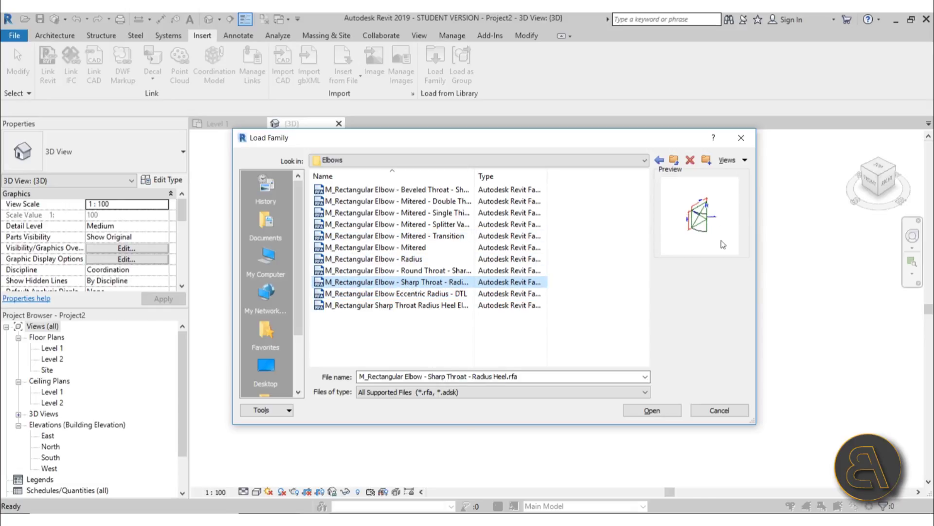
{"action": "left_click", "coordinate": [414, 271]}
{"action": "left_click", "coordinate": [404, 258]}
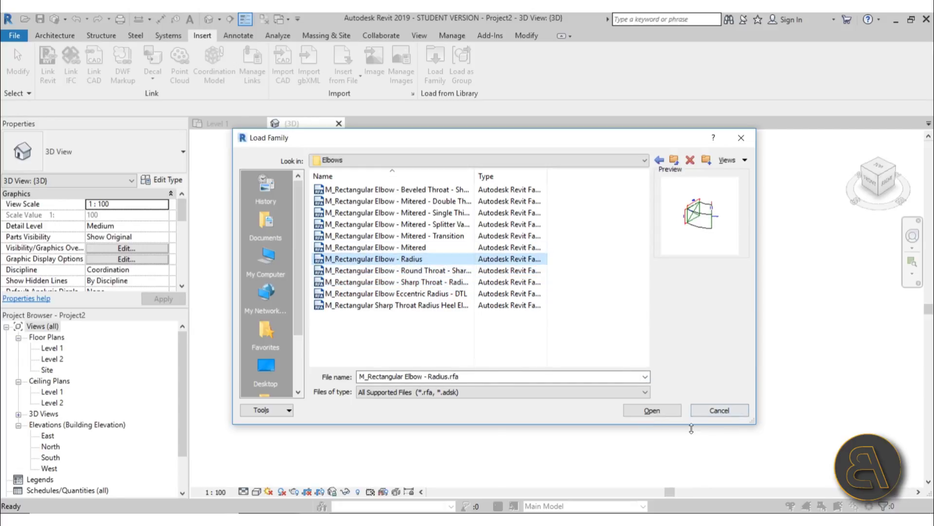
{"action": "left_click", "coordinate": [639, 414]}
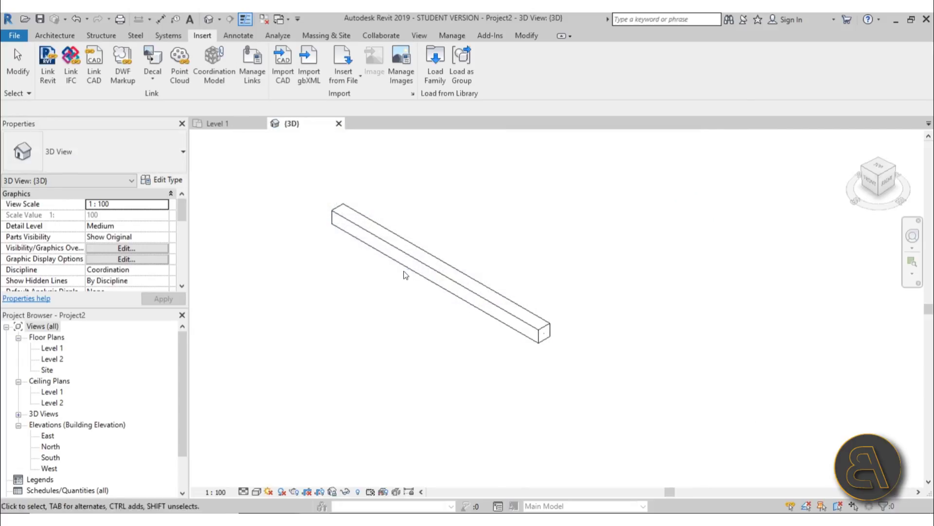
- Load the M_Rectangular Offset - Mitered family from the rectangular fittings' Offsets folder
{"action": "left_click", "coordinate": [437, 72]}
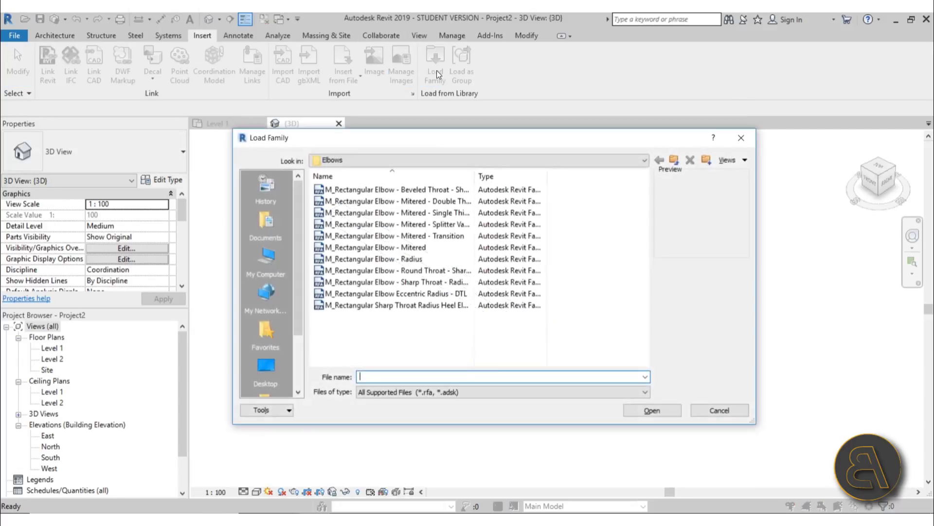
{"action": "left_click", "coordinate": [674, 160]}
{"action": "double_click", "coordinate": [341, 225]}
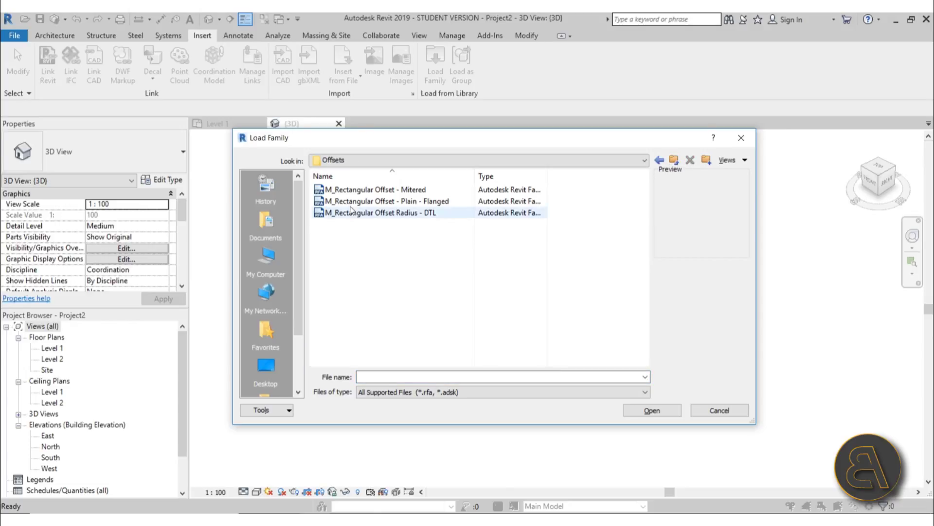
{"action": "left_click", "coordinate": [359, 191]}
{"action": "left_click", "coordinate": [359, 200]}
{"action": "left_click", "coordinate": [358, 189]}
{"action": "left_click", "coordinate": [644, 408]}
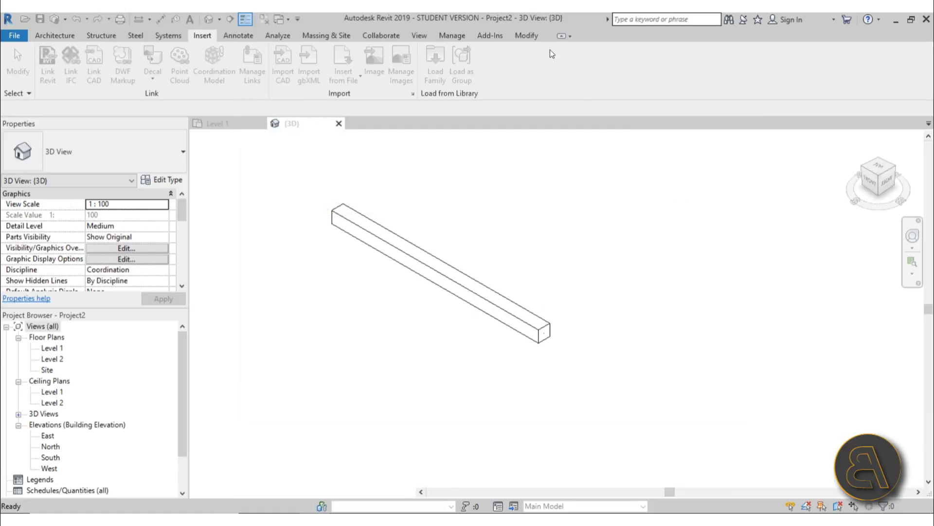
- Preview the families in the Pants and Vees folder and load M_Rectangular Pants
{"action": "left_click", "coordinate": [440, 83]}
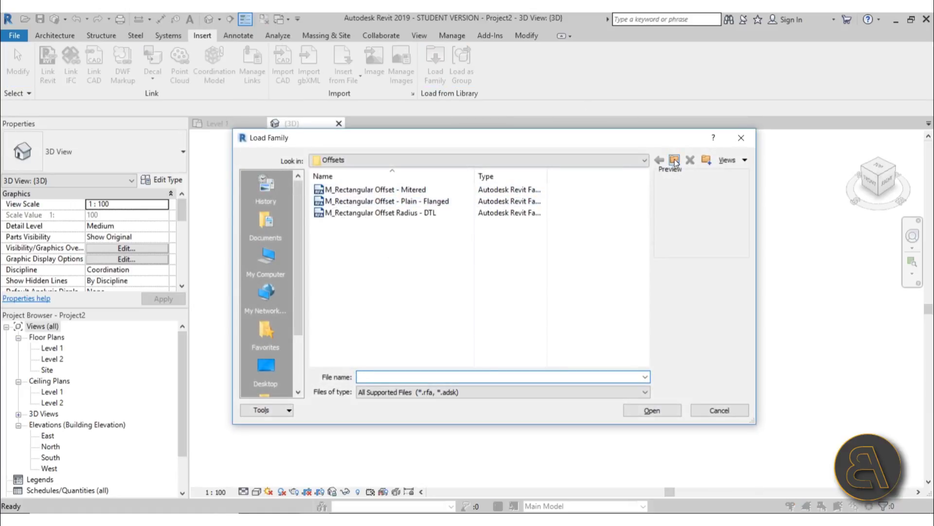
{"action": "left_click", "coordinate": [674, 161]}
{"action": "double_click", "coordinate": [341, 237]}
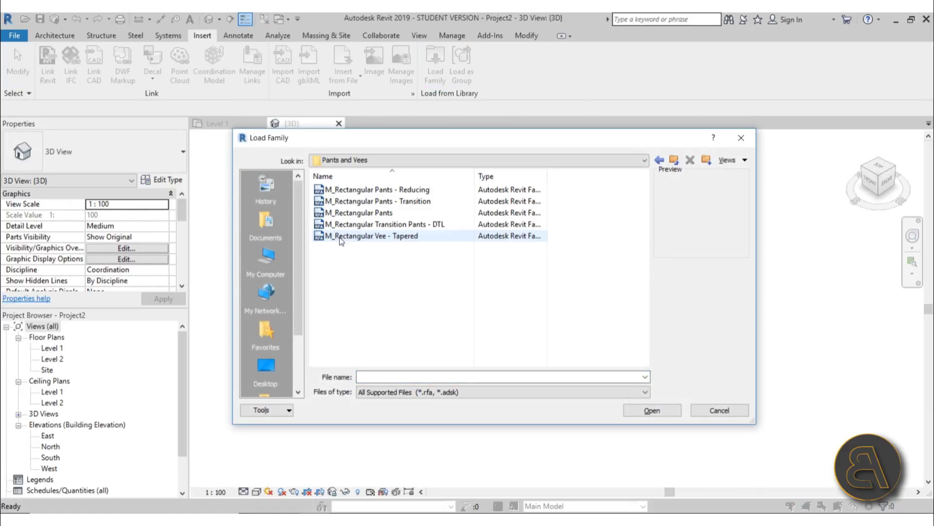
{"action": "left_click", "coordinate": [358, 212]}
{"action": "left_click", "coordinate": [358, 225]}
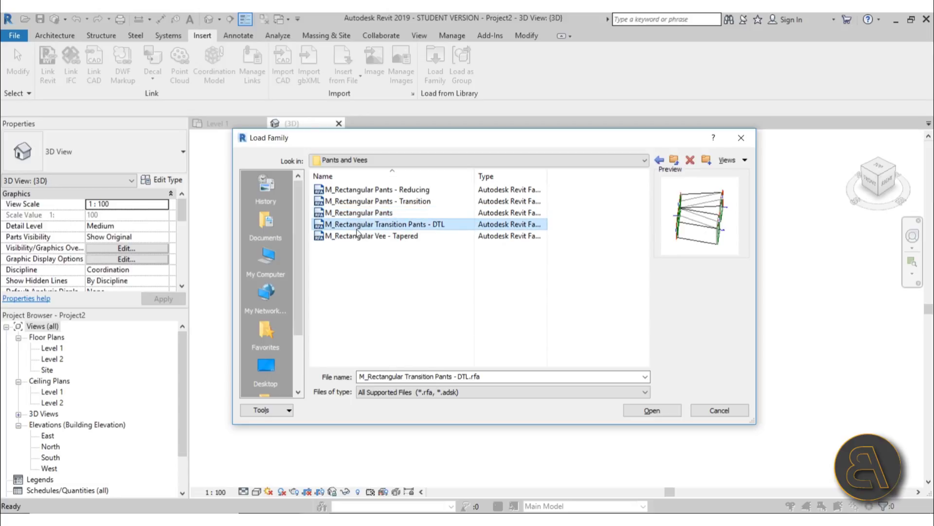
{"action": "left_click", "coordinate": [358, 237]}
{"action": "left_click", "coordinate": [359, 213]}
{"action": "left_click", "coordinate": [359, 202]}
{"action": "left_click", "coordinate": [359, 190]}
{"action": "left_click", "coordinate": [353, 213]}
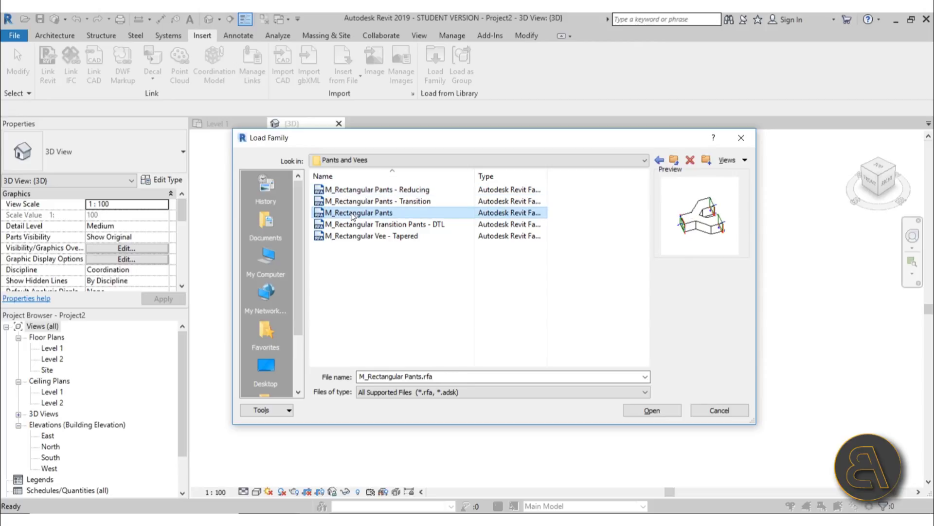
{"action": "left_click", "coordinate": [652, 410]}
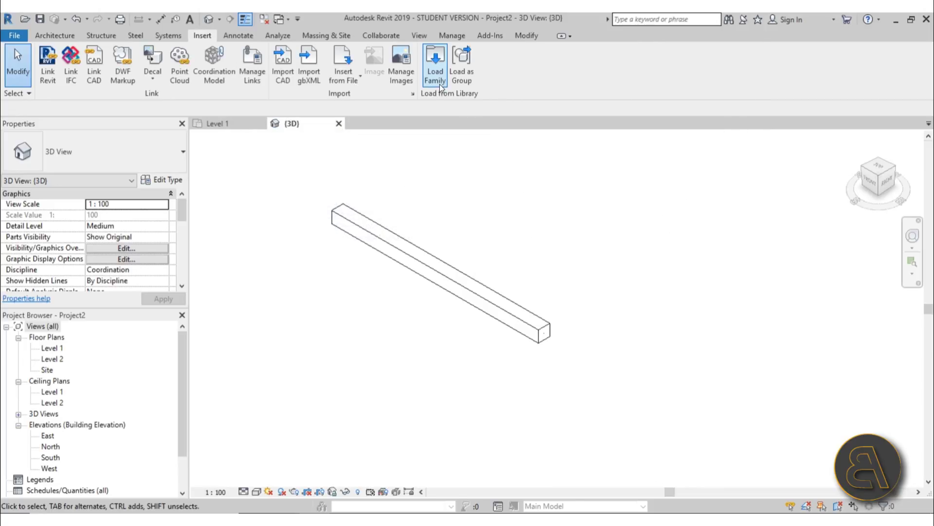
- Load the M_Rectangular Takeoff family from the rectangular fittings' Taps folder
{"action": "left_click", "coordinate": [440, 86]}
{"action": "left_click", "coordinate": [674, 160]}
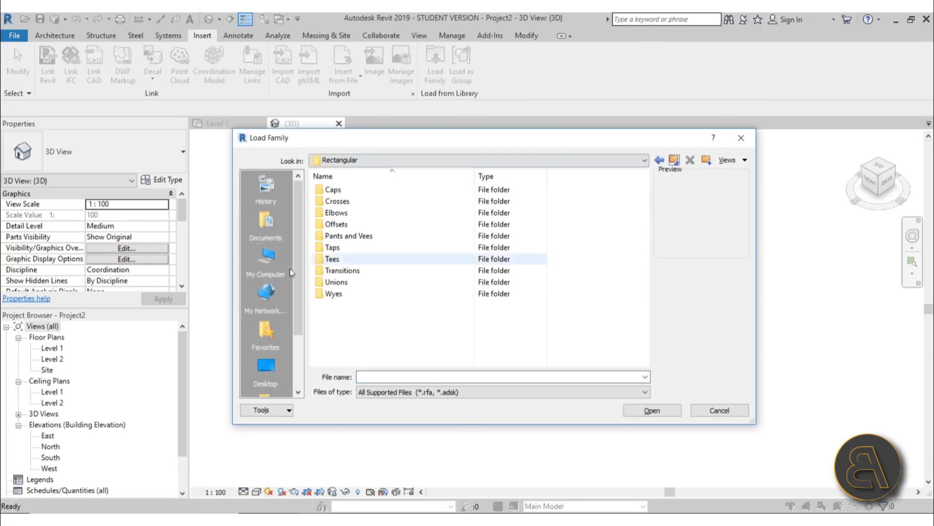
{"action": "double_click", "coordinate": [332, 247]}
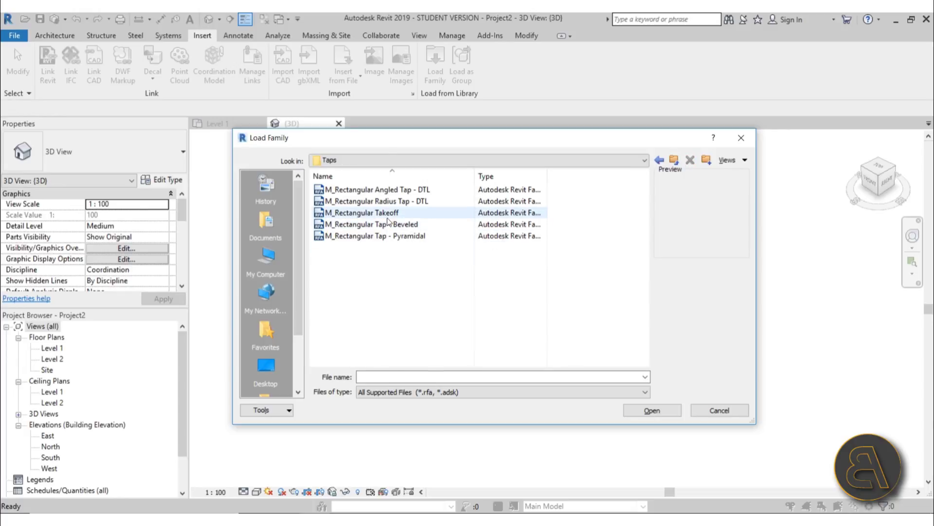
{"action": "left_click", "coordinate": [388, 214]}
{"action": "left_click", "coordinate": [652, 410]}
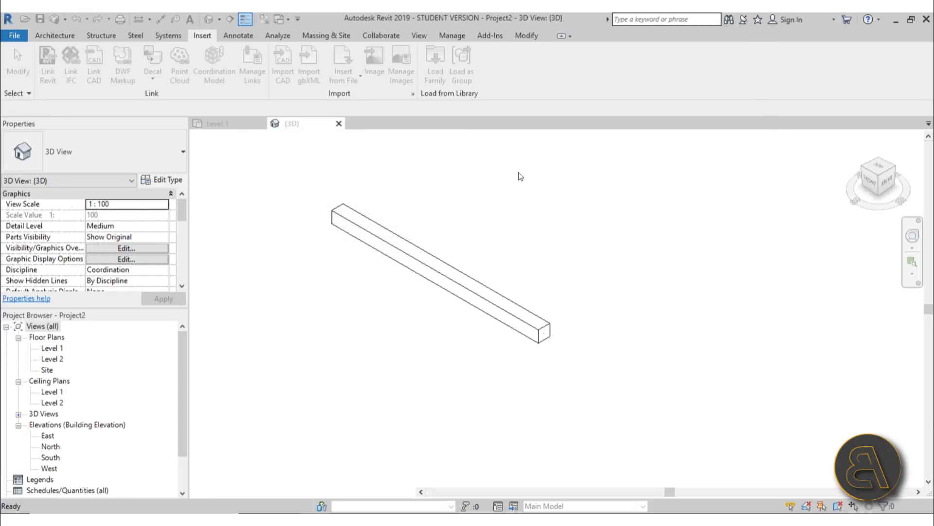
- Preview several families in the rectangular Tees folder and load M_Rectangular Tee - Fillet
{"action": "left_click", "coordinate": [435, 66]}
{"action": "left_click", "coordinate": [675, 160]}
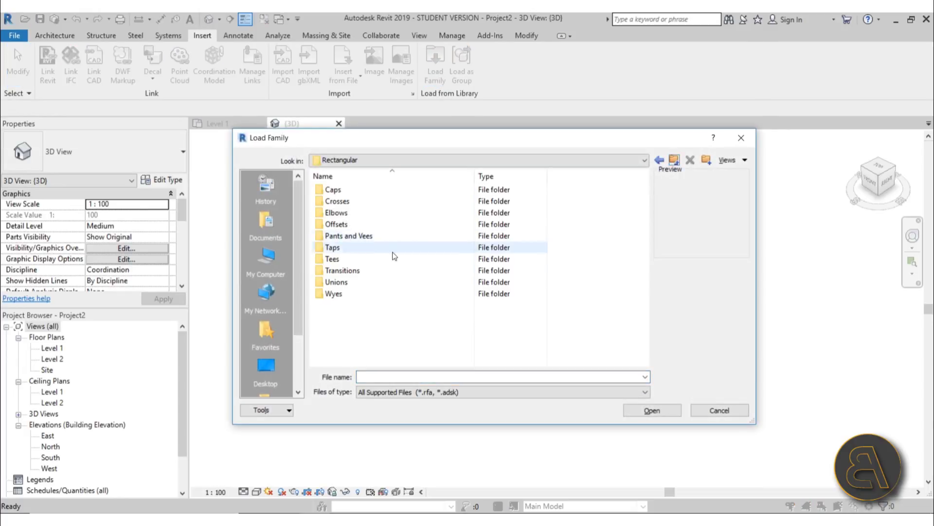
{"action": "double_click", "coordinate": [336, 258]}
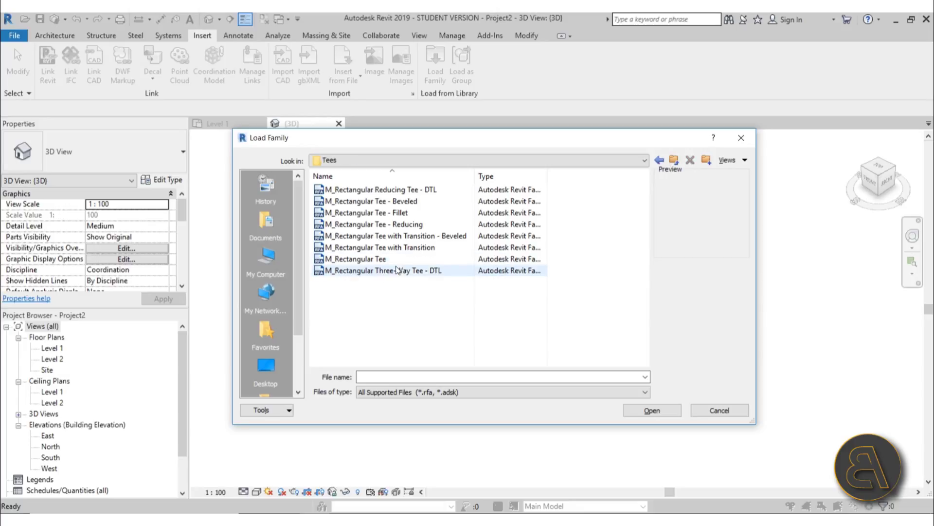
{"action": "left_click", "coordinate": [369, 259]}
{"action": "left_click", "coordinate": [368, 236]}
{"action": "left_click", "coordinate": [368, 212]}
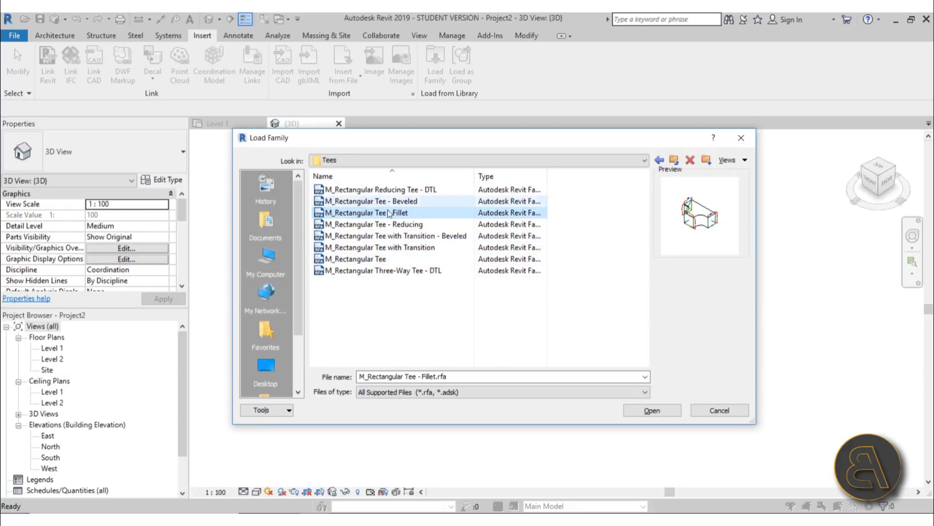
{"action": "left_click", "coordinate": [652, 411]}
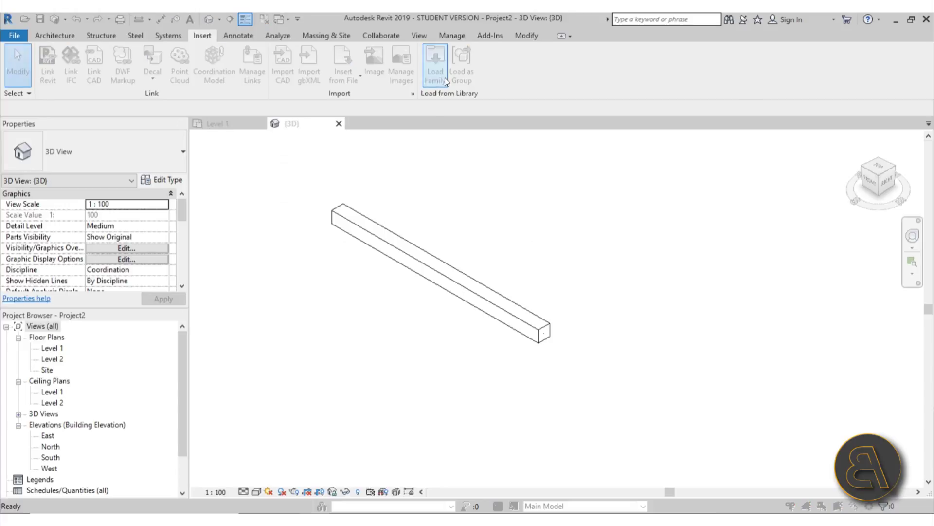
- Compare the Length and Angle families in the rectangular Transitions folder and load M_Rectangular Transition - Angle
{"action": "left_click", "coordinate": [436, 65]}
{"action": "left_click", "coordinate": [674, 160]}
{"action": "double_click", "coordinate": [341, 259]}
{"action": "left_click", "coordinate": [389, 224]}
{"action": "left_click", "coordinate": [383, 213]}
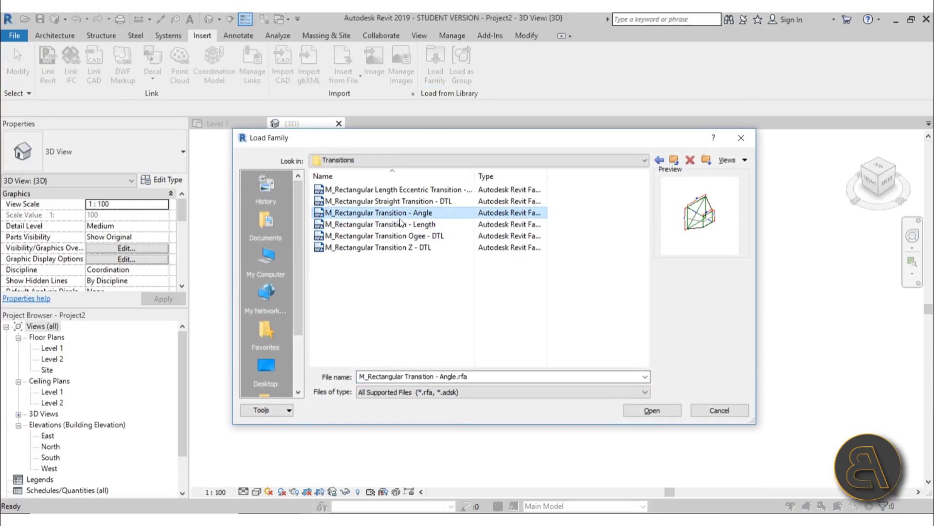
{"action": "left_click", "coordinate": [652, 410]}
- Load the M_Rectangular Union family from the rectangular fittings' Unions folder
{"action": "left_click", "coordinate": [437, 80]}
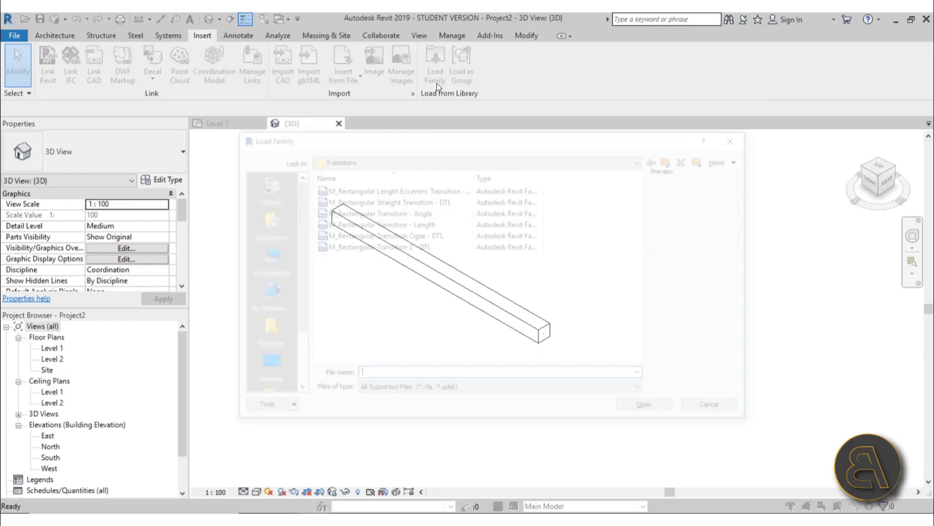
{"action": "left_click", "coordinate": [675, 161]}
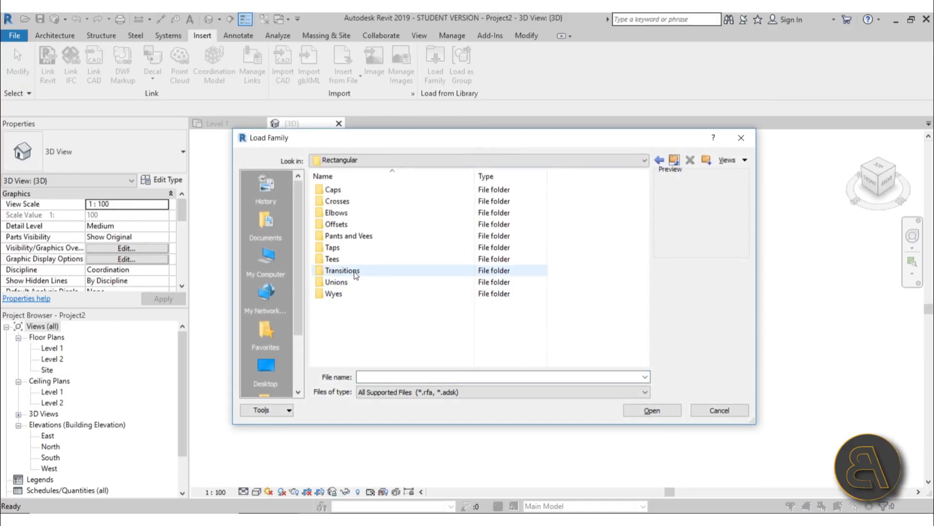
{"action": "double_click", "coordinate": [341, 282]}
{"action": "left_click", "coordinate": [360, 190]}
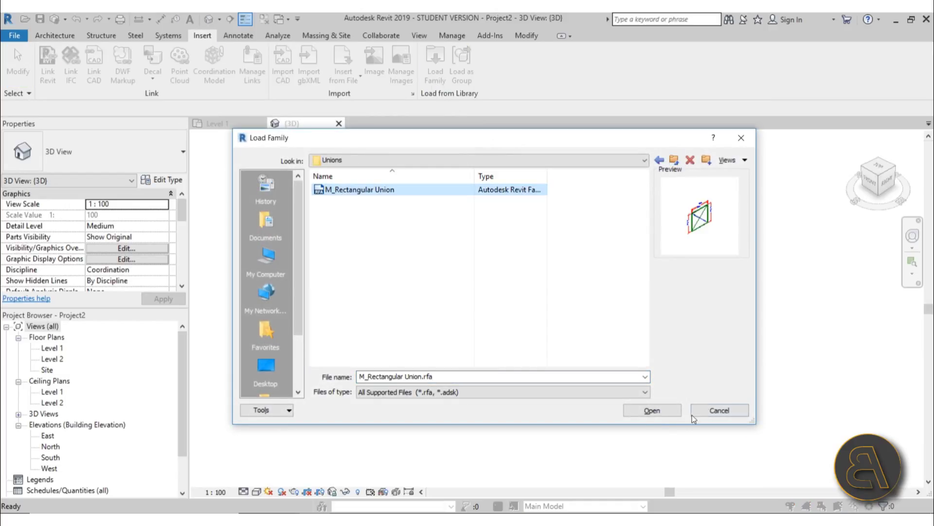
{"action": "left_click", "coordinate": [652, 411]}
- Compare the curved and dovetail families in the rectangular Wyes folder and load M_Rectangular Wye - Curved
{"action": "left_click", "coordinate": [442, 81]}
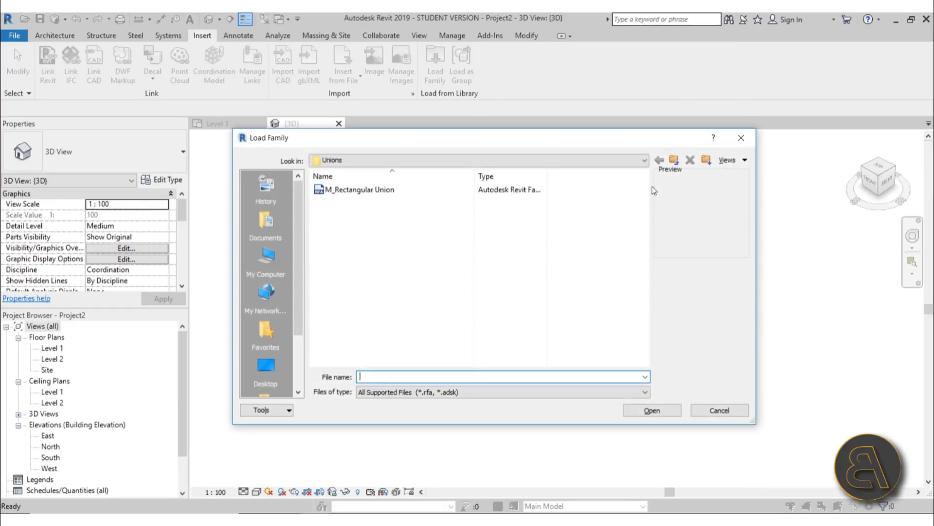
{"action": "left_click", "coordinate": [674, 160]}
{"action": "double_click", "coordinate": [336, 294]}
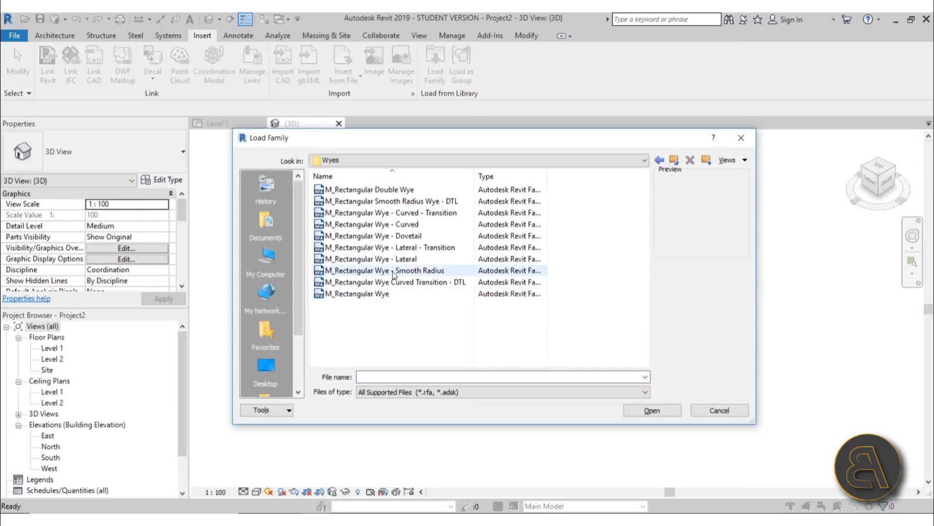
{"action": "left_click", "coordinate": [376, 224]}
{"action": "left_click", "coordinate": [375, 236]}
{"action": "left_click", "coordinate": [372, 225]}
{"action": "left_click", "coordinate": [661, 413]}
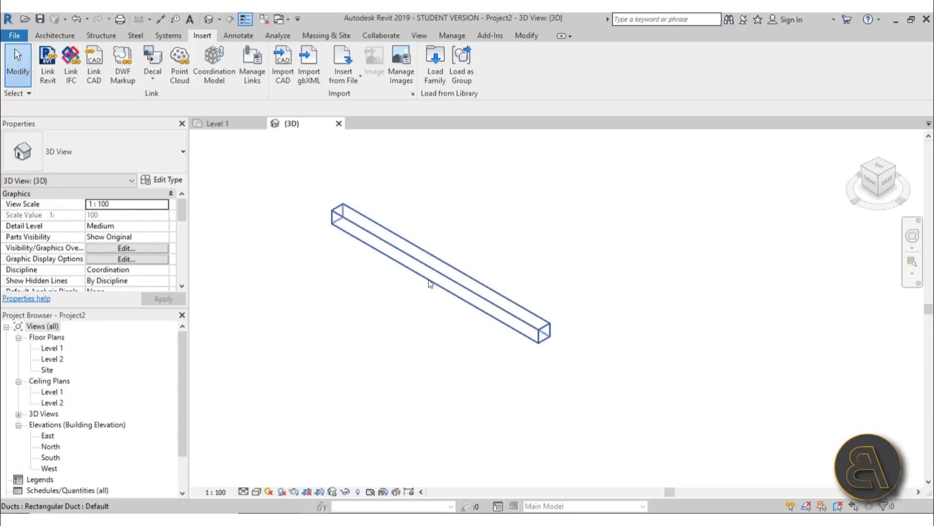
- Try to draw a connecting rectangular duct about 3700 mm long at about 73° from the existing duct's near end
{"action": "left_click", "coordinate": [168, 35]}
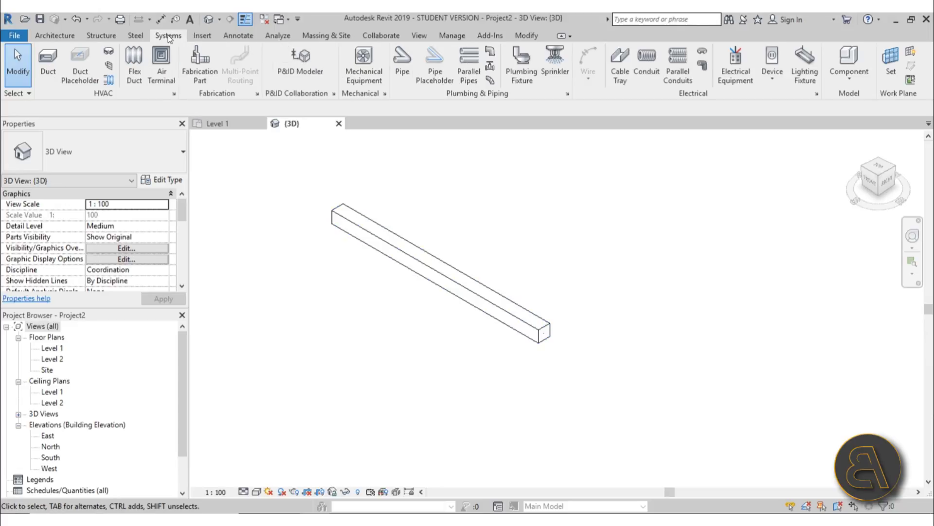
{"action": "left_click", "coordinate": [49, 78]}
{"action": "left_click", "coordinate": [544, 333]}
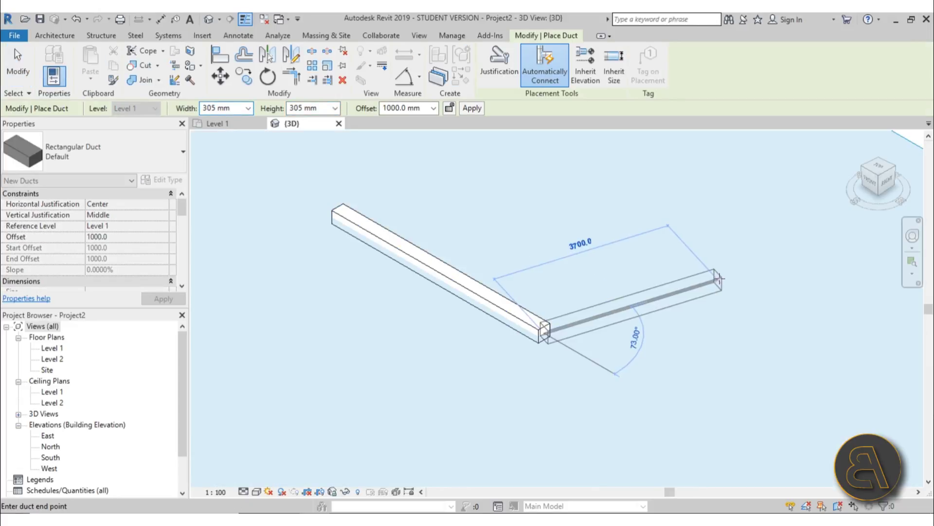
{"action": "left_click", "coordinate": [717, 279]}
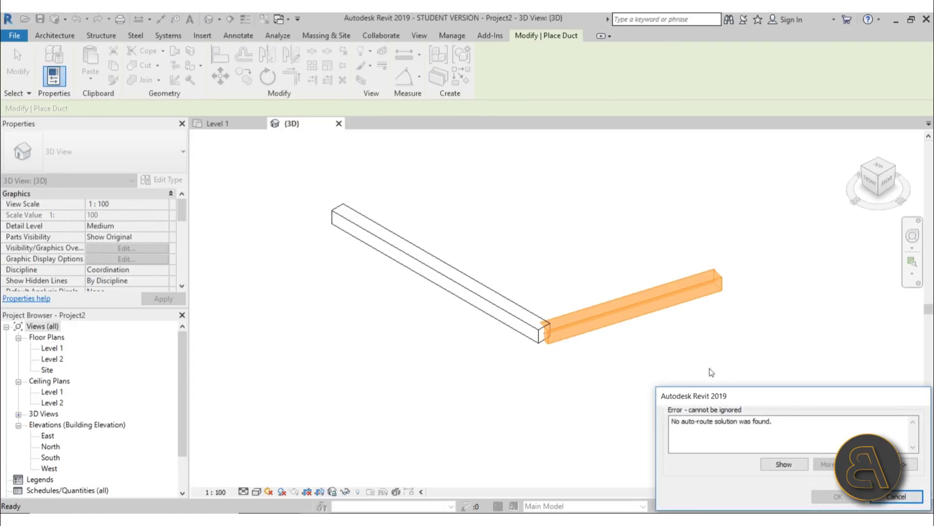
{"action": "left_click", "coordinate": [897, 496]}
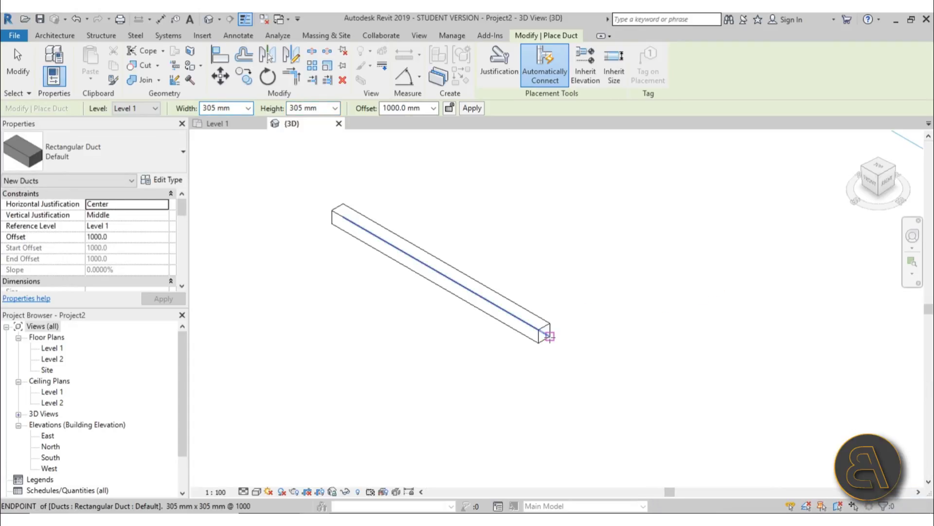
{"action": "key", "text": "Escape"}
{"action": "key", "text": "Escape"}
- In the Default rectangular duct type's routing preferences, set the elbow to M_Rectangular Elbow - Radius: 1 W
{"action": "left_click", "coordinate": [543, 331]}
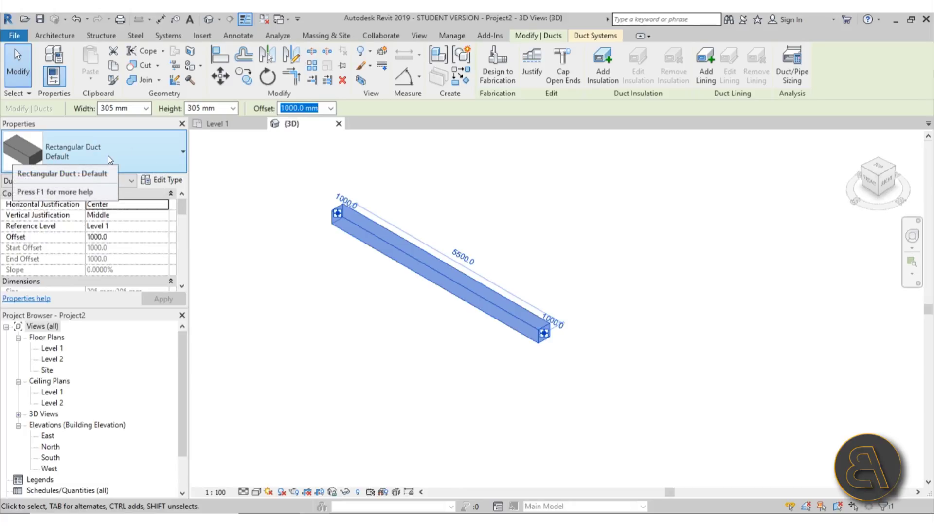
{"action": "left_click", "coordinate": [165, 181]}
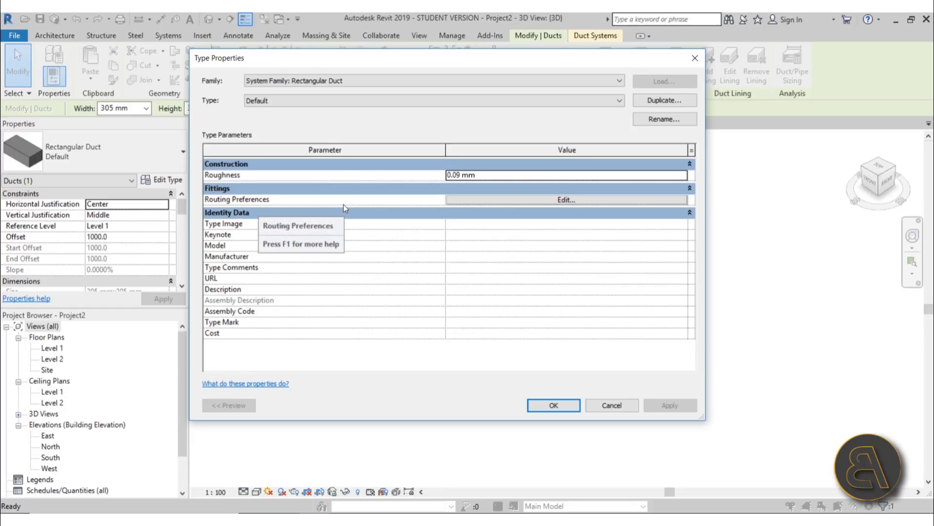
{"action": "left_click", "coordinate": [558, 200]}
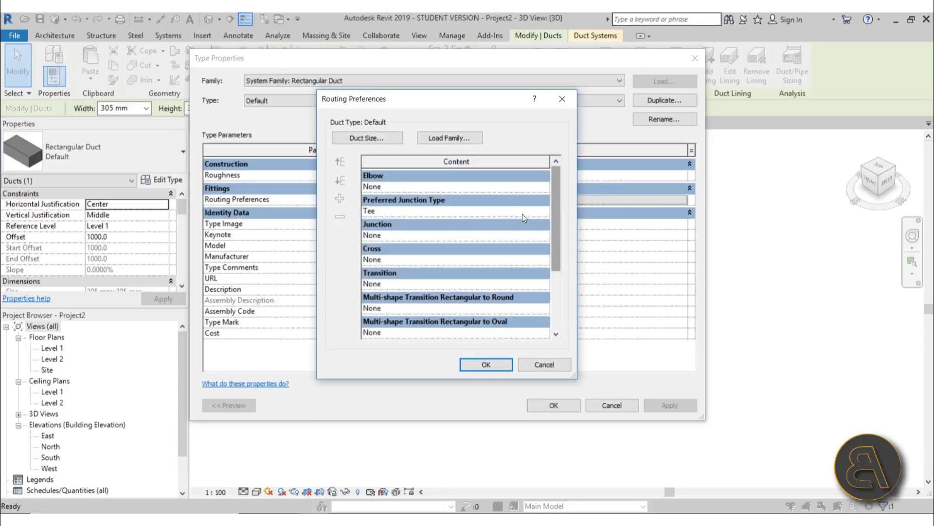
{"action": "left_click", "coordinate": [544, 188]}
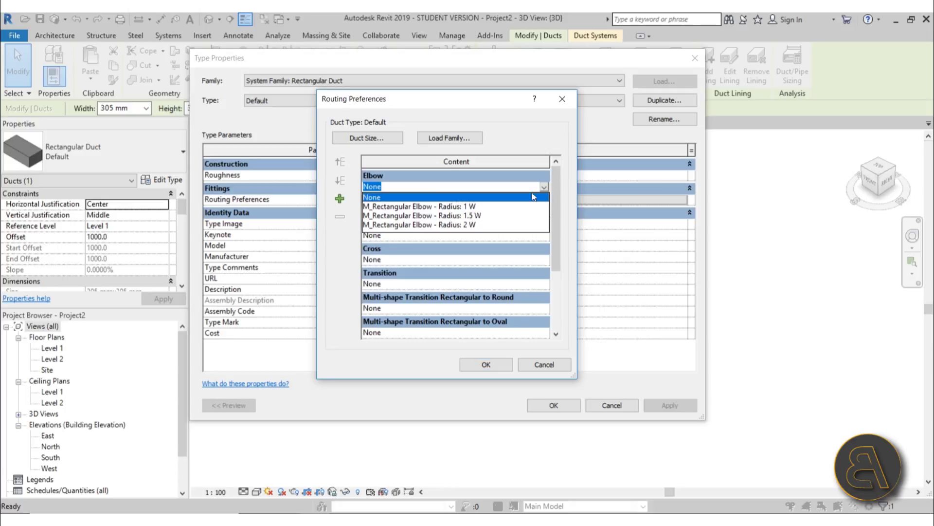
{"action": "left_click", "coordinate": [440, 211]}
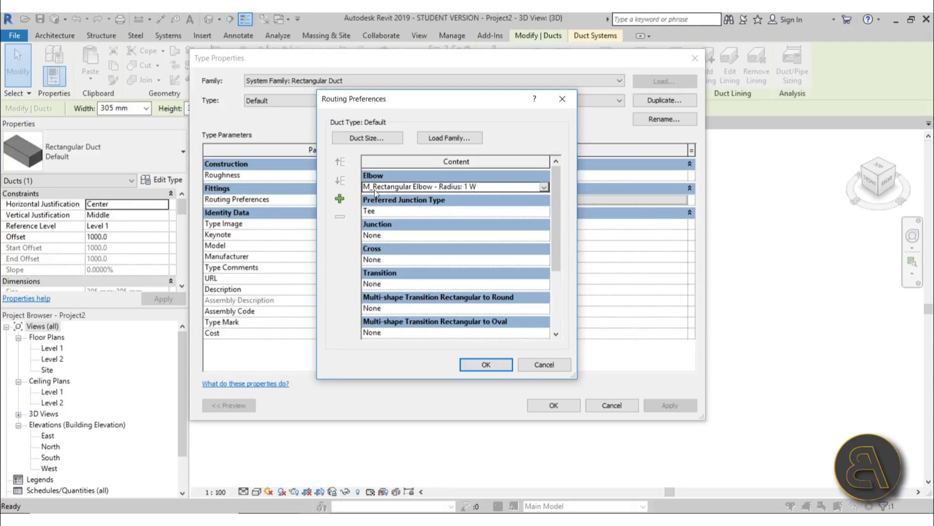
{"action": "left_click", "coordinate": [545, 188]}
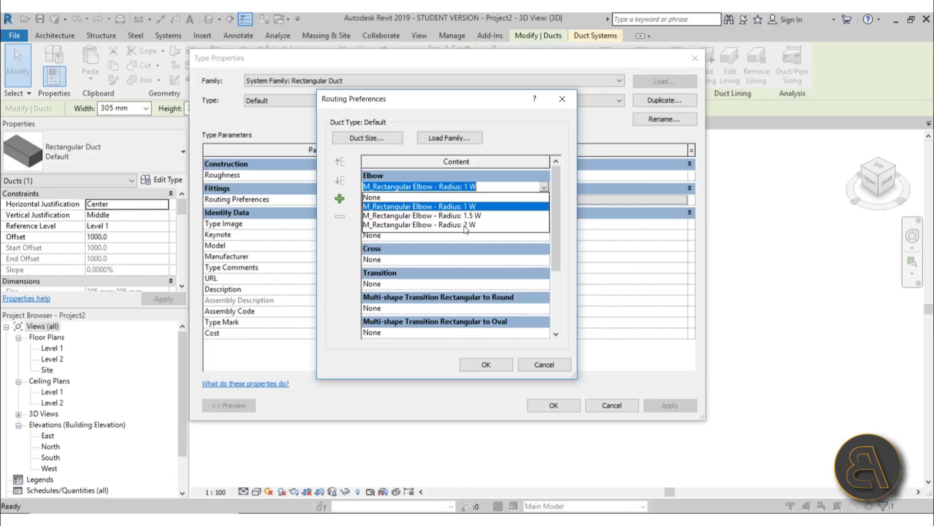
{"action": "left_click", "coordinate": [451, 206]}
- Set the preferred junction type to Tap and the junction fitting to M_Rectangular Takeoff: Standard
{"action": "left_click", "coordinate": [515, 209]}
{"action": "left_click", "coordinate": [515, 210]}
{"action": "left_click", "coordinate": [423, 225]}
{"action": "left_click", "coordinate": [543, 212]}
{"action": "left_click", "coordinate": [498, 235]}
{"action": "left_click", "coordinate": [538, 239]}
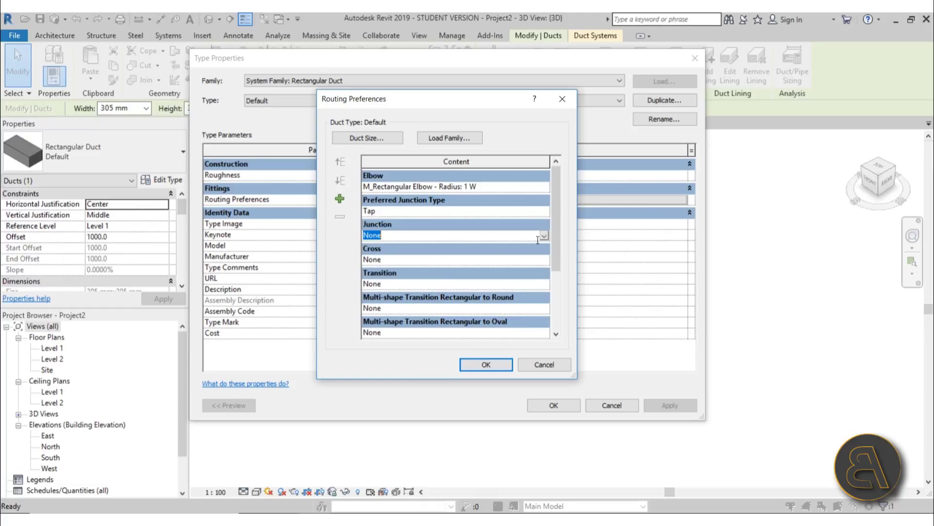
{"action": "left_click", "coordinate": [543, 236]}
{"action": "left_click", "coordinate": [470, 263]}
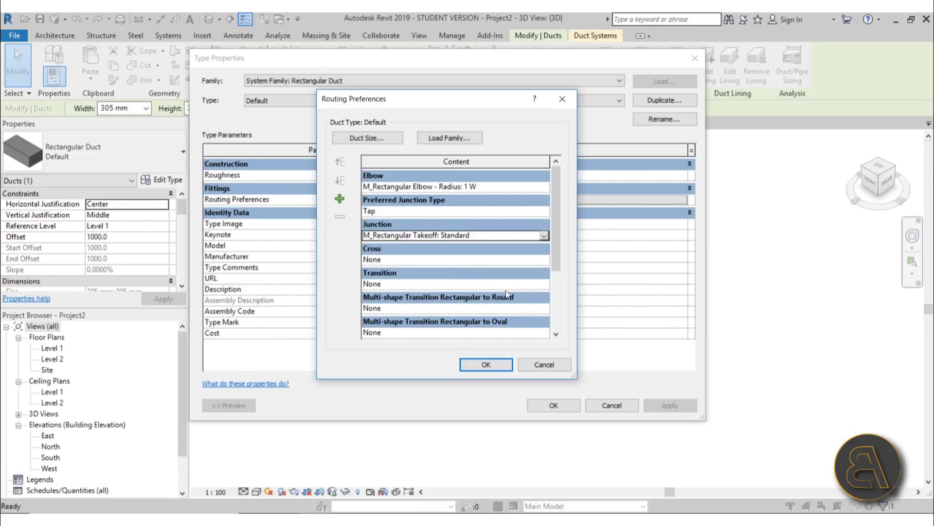
- Set the cross fitting to M_Rectangular Cross: Standard and the transition to M_Rectangular Transition - Angle: 15 Degree
{"action": "left_click", "coordinate": [541, 258]}
{"action": "left_click", "coordinate": [543, 260]}
{"action": "left_click", "coordinate": [463, 280]}
{"action": "left_click", "coordinate": [543, 285]}
{"action": "left_click", "coordinate": [543, 285]}
{"action": "left_click", "coordinate": [492, 306]}
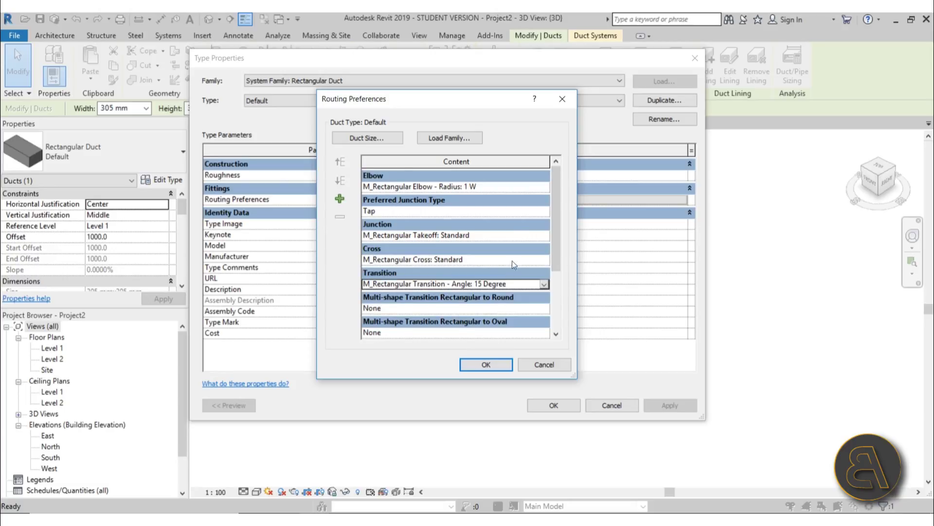
- Check the multi-shape transition options and set the union fitting to M_Rectangular Union: Standard
{"action": "scroll", "coordinate": [511, 253], "scroll_direction": "down", "scroll_amount": 1}
{"action": "scroll", "coordinate": [512, 235], "scroll_direction": "down", "scroll_amount": 1}
{"action": "left_click", "coordinate": [544, 223]}
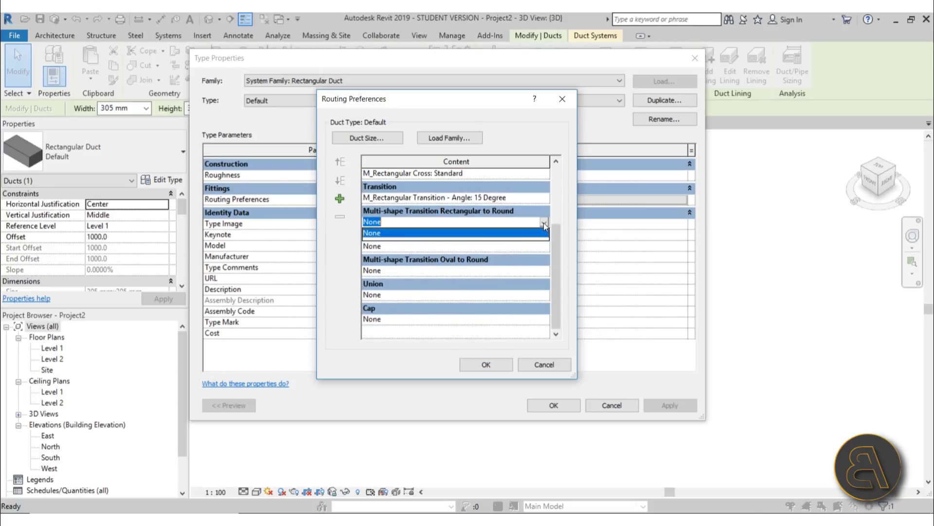
{"action": "left_click", "coordinate": [544, 270]}
{"action": "left_click", "coordinate": [543, 296]}
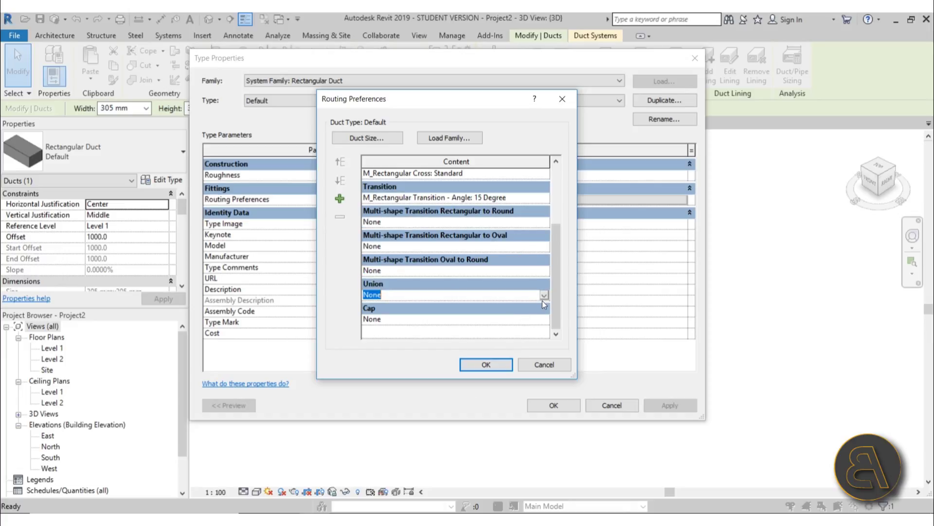
{"action": "left_click", "coordinate": [544, 295]}
{"action": "left_click", "coordinate": [420, 317]}
- Assign the loaded rectangular cap fitting, confirm the routing preferences and type properties, and deselect the duct
{"action": "left_click", "coordinate": [542, 321]}
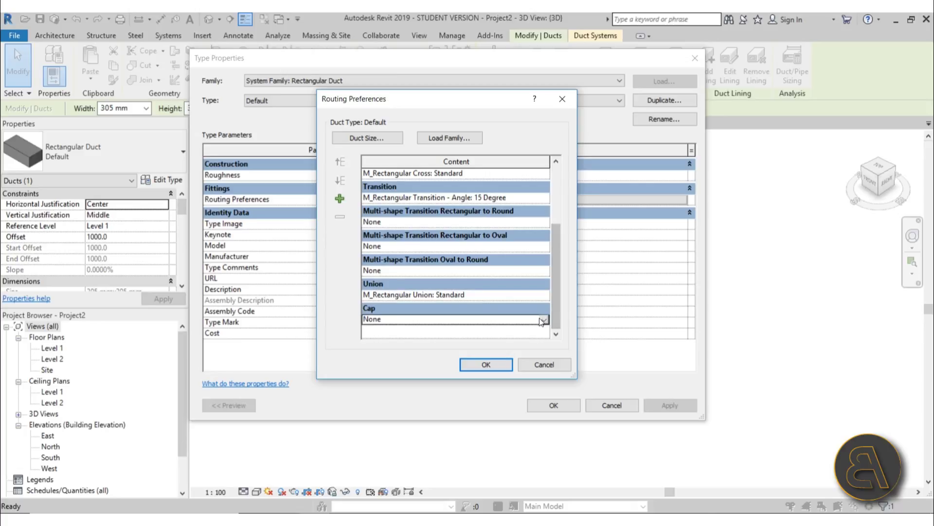
{"action": "left_click", "coordinate": [543, 321]}
{"action": "left_click", "coordinate": [497, 339]}
{"action": "left_click", "coordinate": [487, 364]}
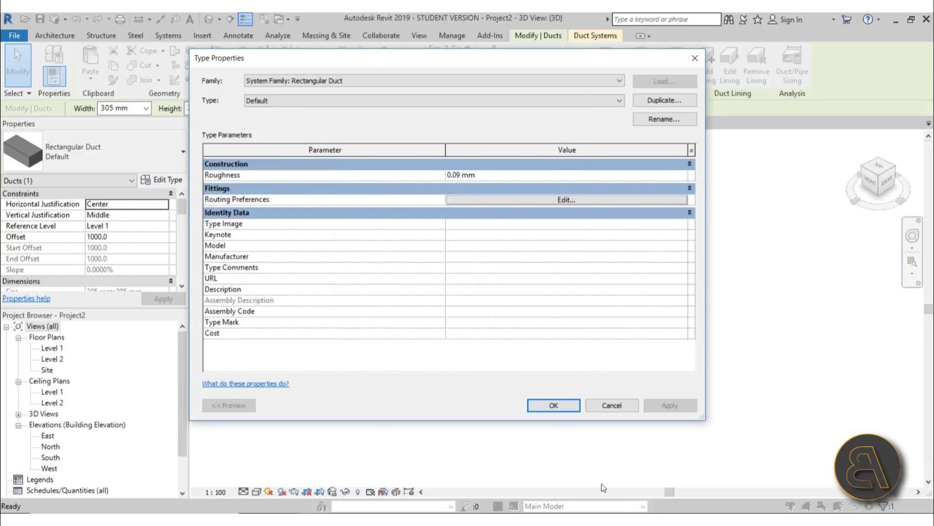
{"action": "left_click", "coordinate": [683, 406]}
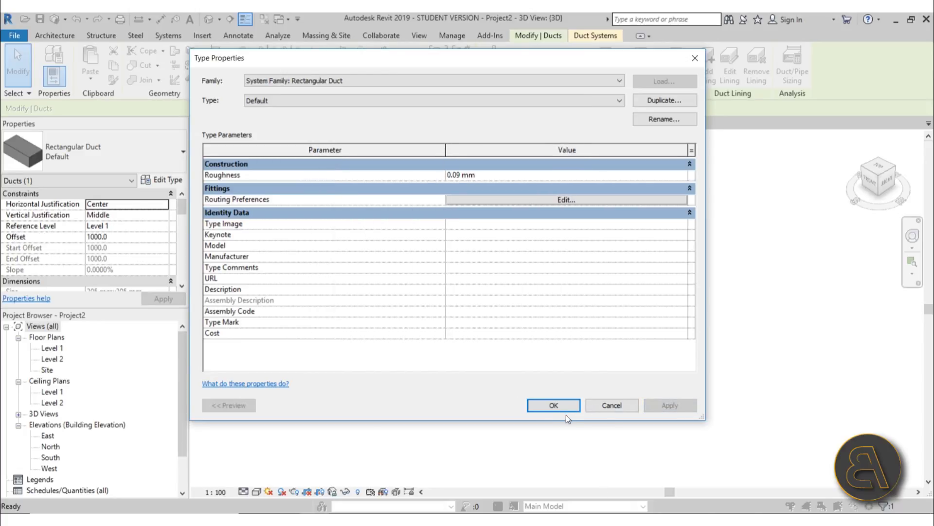
{"action": "left_click", "coordinate": [559, 407]}
{"action": "scroll", "coordinate": [559, 306], "scroll_direction": "up", "scroll_amount": 1}
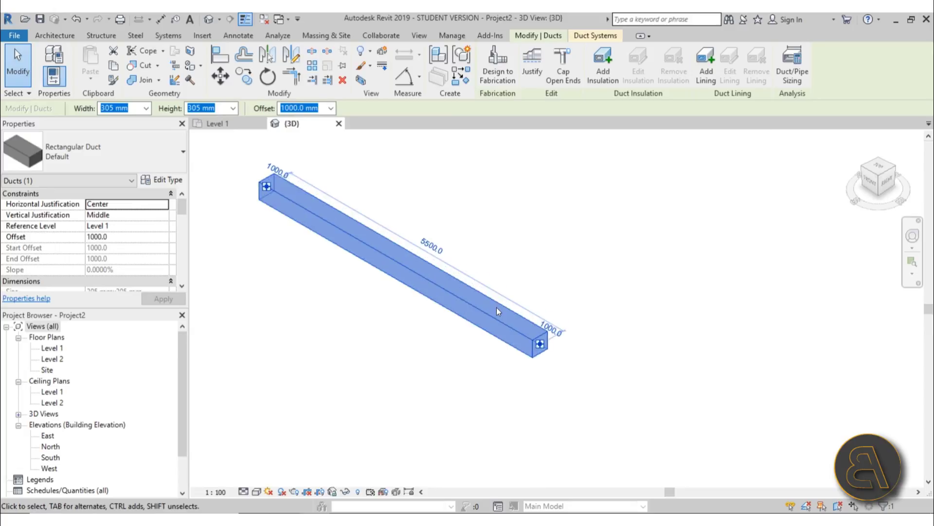
{"action": "left_click", "coordinate": [528, 387]}
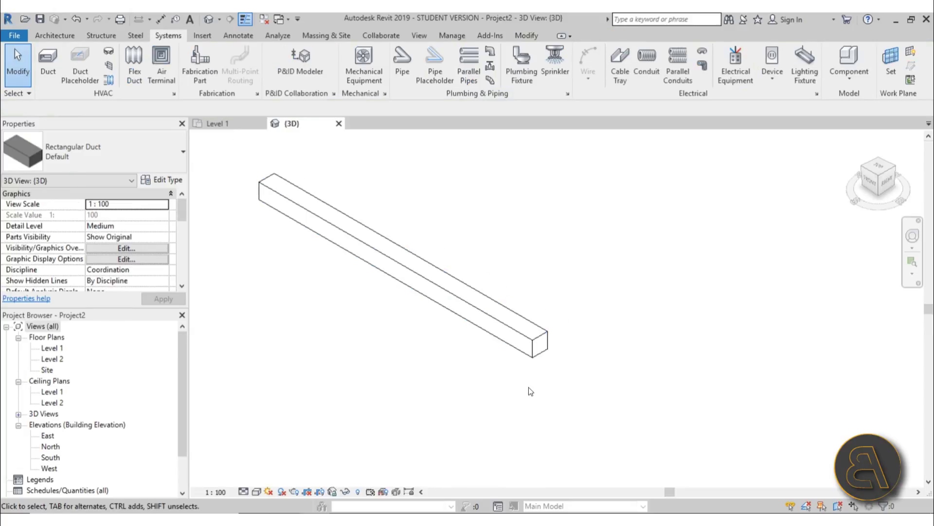
- Draw a chain of connected rectangular duct segments at varying angles from the open end of the existing duct in the 3D view
{"action": "left_click", "coordinate": [48, 63]}
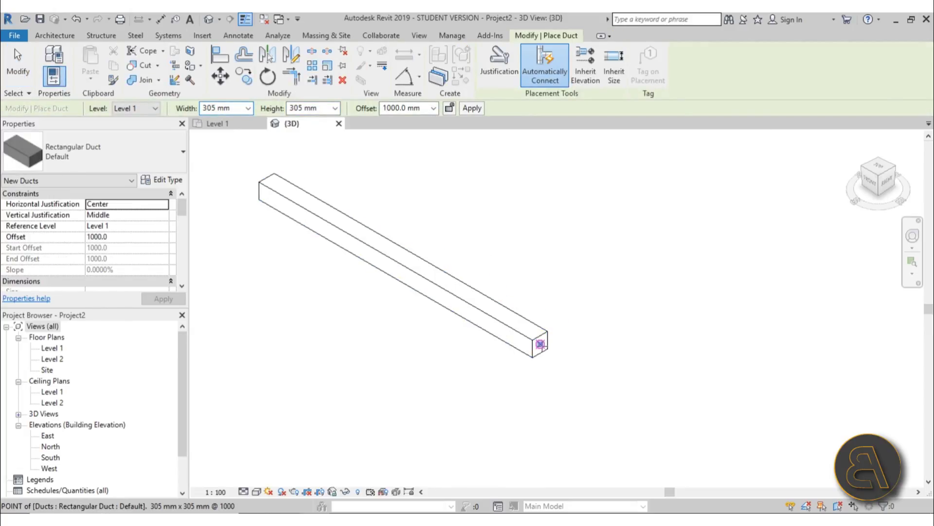
{"action": "left_click", "coordinate": [540, 348]}
{"action": "left_click", "coordinate": [791, 282]}
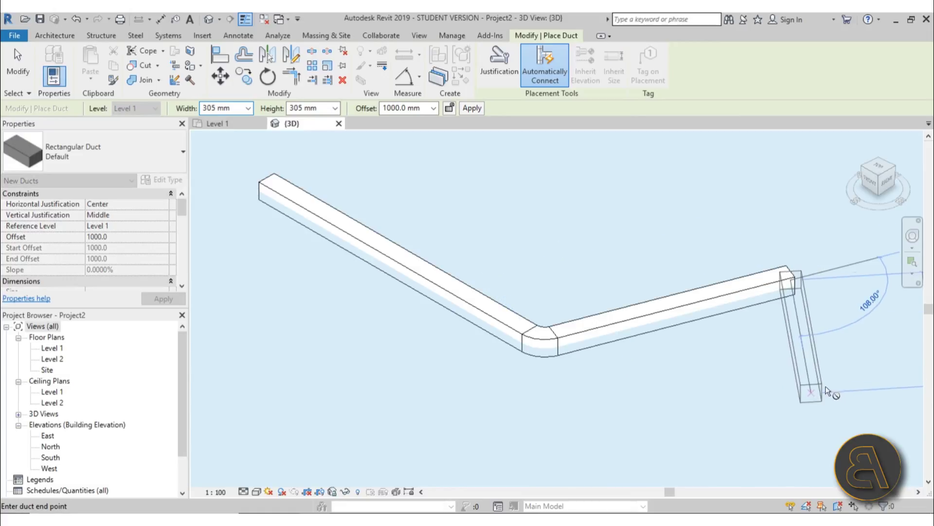
{"action": "left_click", "coordinate": [888, 332]}
{"action": "scroll", "coordinate": [779, 339], "scroll_direction": "down", "scroll_amount": 3}
{"action": "middle_click_drag", "start_coordinate": [779, 338], "coordinate": [456, 245]}
{"action": "left_click", "coordinate": [549, 336]}
{"action": "left_click", "coordinate": [431, 406]}
- Examine the drawn duct run and its elbows from several angles, including from above
{"action": "middle_click_drag", "start_coordinate": [428, 404], "coordinate": [472, 297], "text": "shift"}
{"action": "scroll", "coordinate": [438, 323], "scroll_direction": "up", "scroll_amount": 2}
{"action": "scroll", "coordinate": [428, 268], "scroll_direction": "down", "scroll_amount": 1}
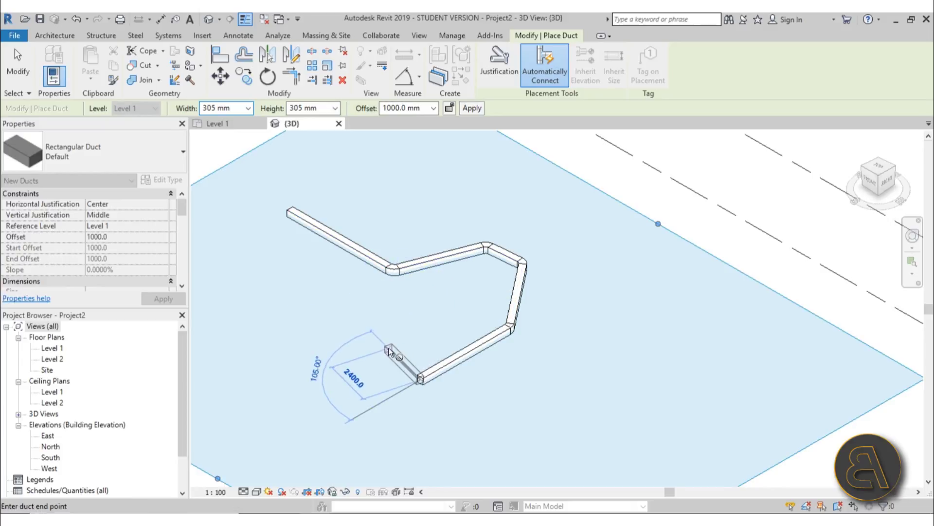
{"action": "scroll", "coordinate": [389, 350], "scroll_direction": "down", "scroll_amount": 2}
{"action": "scroll", "coordinate": [452, 309], "scroll_direction": "up", "scroll_amount": 2}
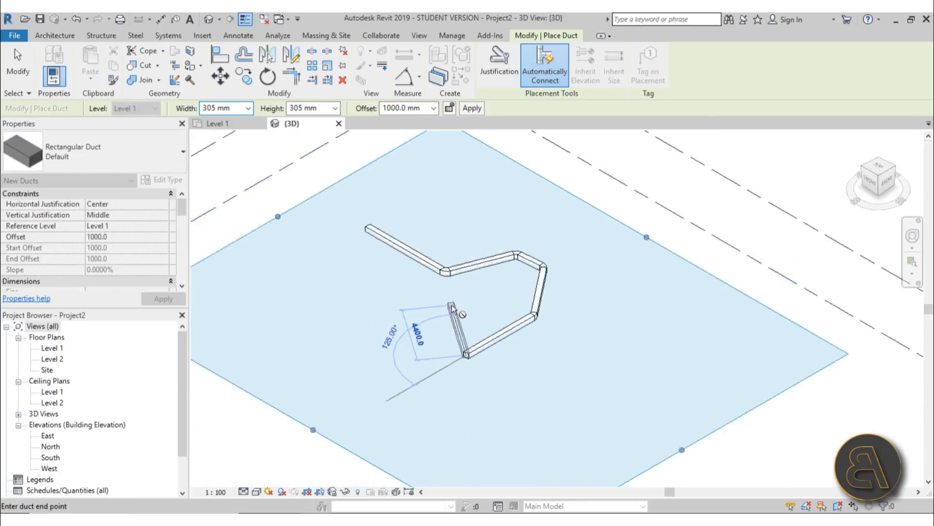
{"action": "scroll", "coordinate": [453, 309], "scroll_direction": "down", "scroll_amount": 2}
{"action": "middle_click_drag", "start_coordinate": [417, 330], "coordinate": [492, 471], "text": "shift"}
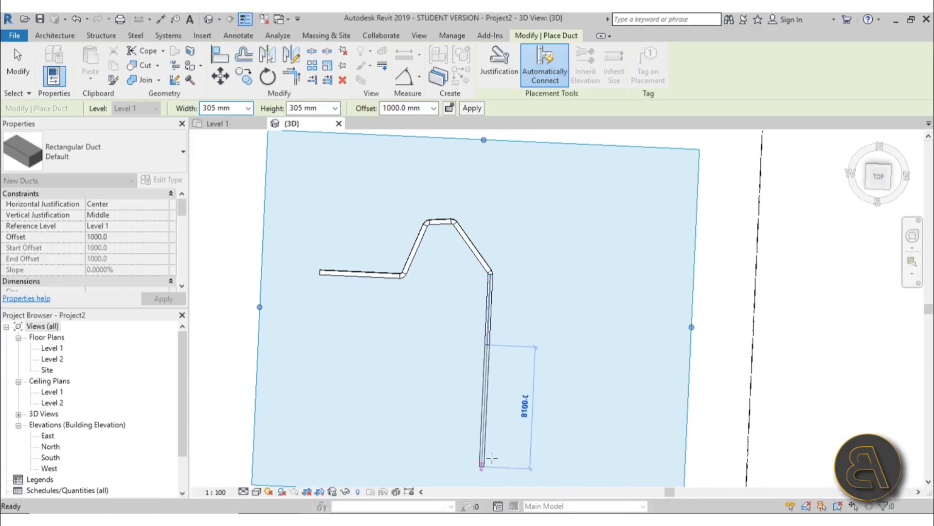
{"action": "middle_click_drag", "start_coordinate": [486, 386], "coordinate": [527, 347], "text": "shift"}
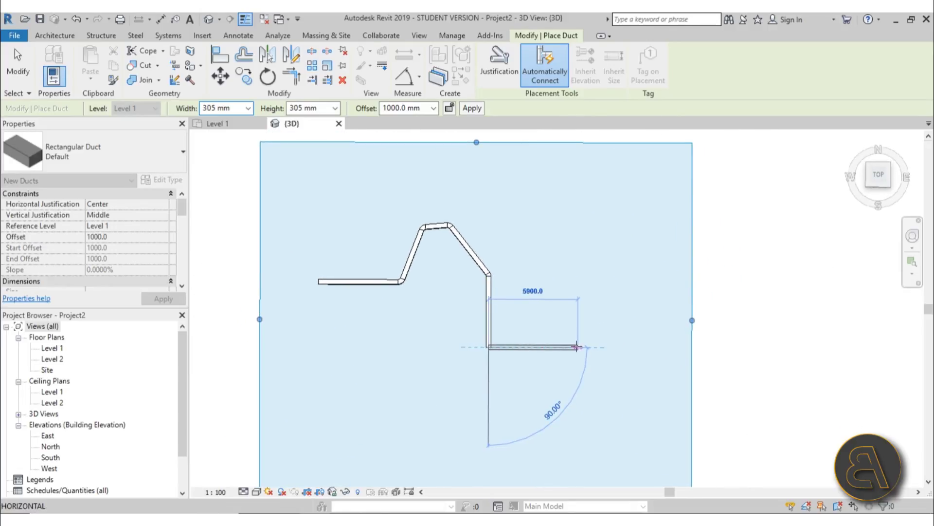
- End the duct placement and delete the entire duct run from the 3D view
{"action": "key", "text": "Escape"}
{"action": "key", "text": "Escape"}
{"action": "left_click_drag", "start_coordinate": [265, 172], "coordinate": [579, 413]}
{"action": "key", "text": "Delete"}
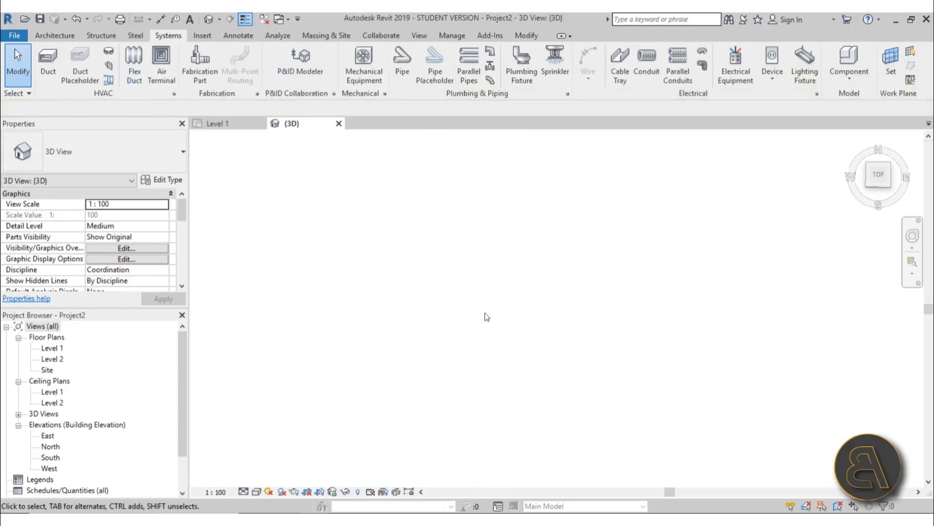
- In the Level 1 floor plan, draw a stepped run of three perpendicular 305 x 305 mm ducts, the last about 5000 mm long
{"action": "double_click", "coordinate": [54, 348]}
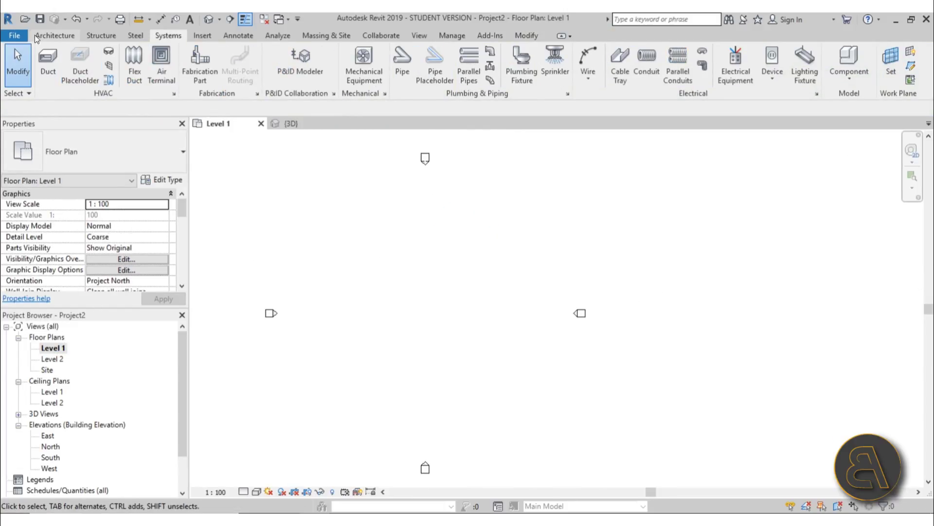
{"action": "left_click", "coordinate": [47, 62]}
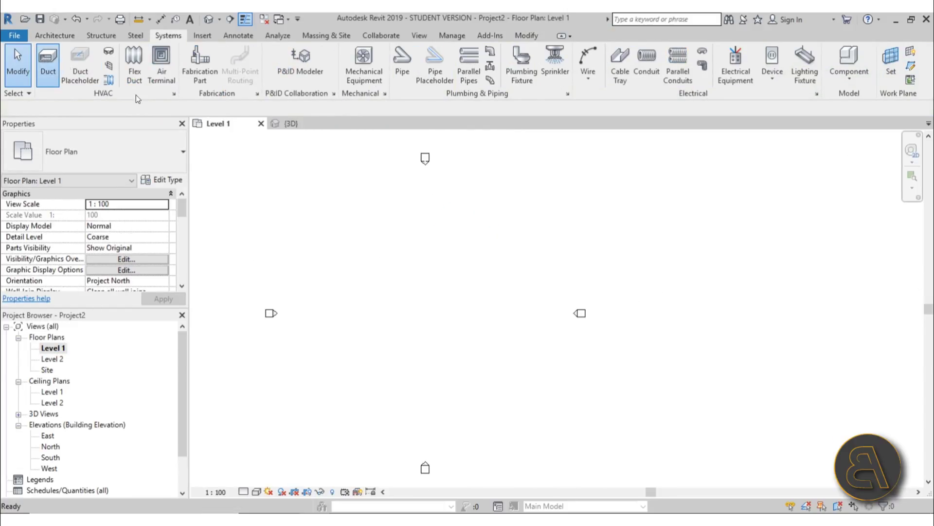
{"action": "left_click", "coordinate": [354, 308]}
{"action": "left_click", "coordinate": [422, 309]}
{"action": "left_click", "coordinate": [422, 345]}
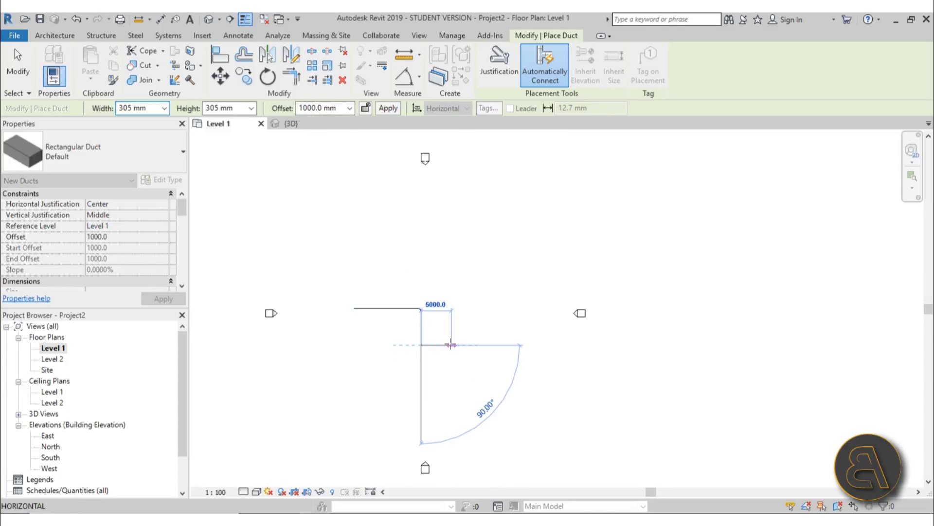
{"action": "left_click", "coordinate": [450, 345]}
{"action": "scroll", "coordinate": [438, 333], "scroll_direction": "up", "scroll_amount": 4}
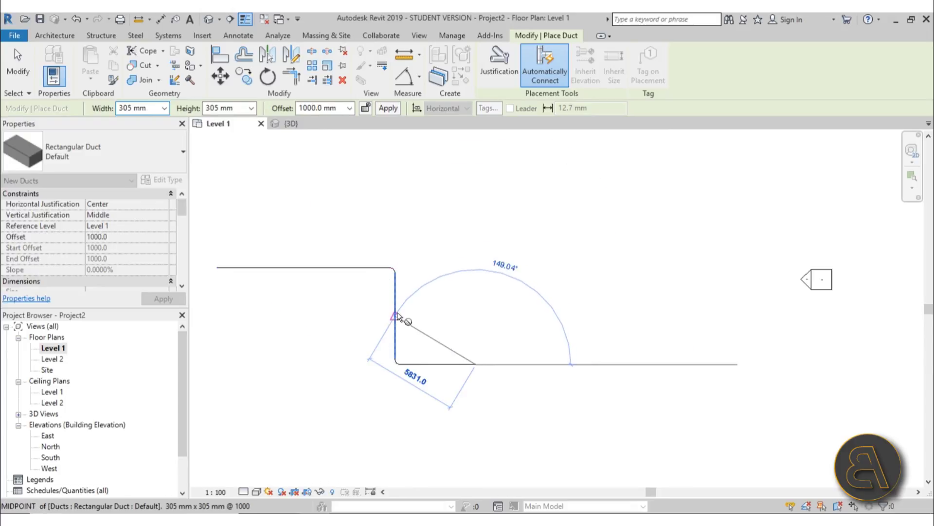
- Set the Level 1 plan's detail level to Fine
{"action": "left_click", "coordinate": [243, 492]}
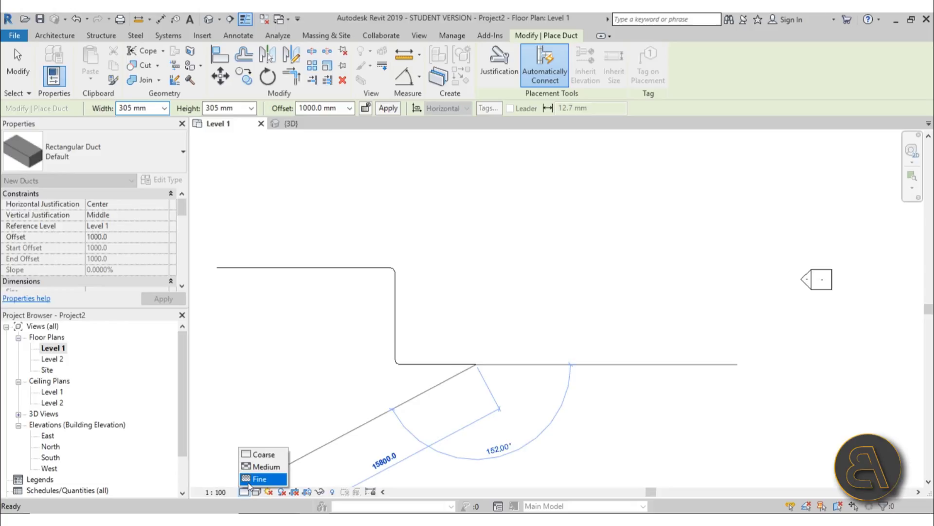
{"action": "left_click", "coordinate": [260, 478]}
{"action": "scroll", "coordinate": [338, 456], "scroll_direction": "down", "scroll_amount": 5}
{"action": "scroll", "coordinate": [412, 317], "scroll_direction": "up", "scroll_amount": 8}
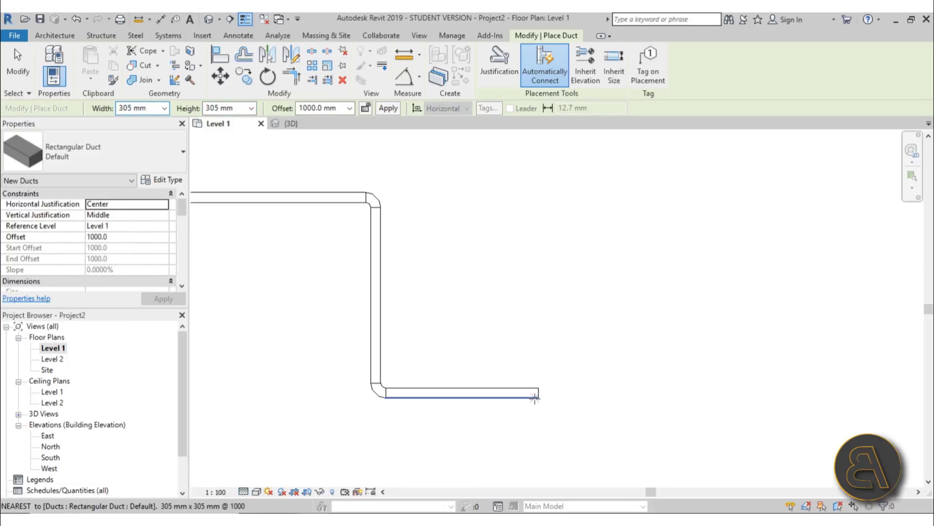
- Continue the duct run from its open end with a perpendicular segment going up and a horizontal segment about 1500 mm long
{"action": "left_click", "coordinate": [535, 398]}
{"action": "left_click", "coordinate": [539, 266]}
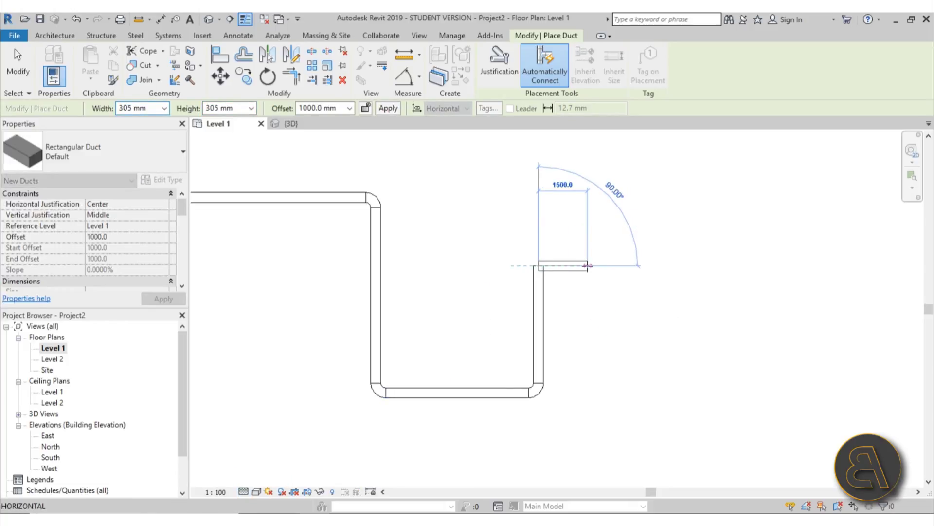
{"action": "left_click", "coordinate": [588, 266]}
{"action": "scroll", "coordinate": [587, 270], "scroll_direction": "up", "scroll_amount": 2}
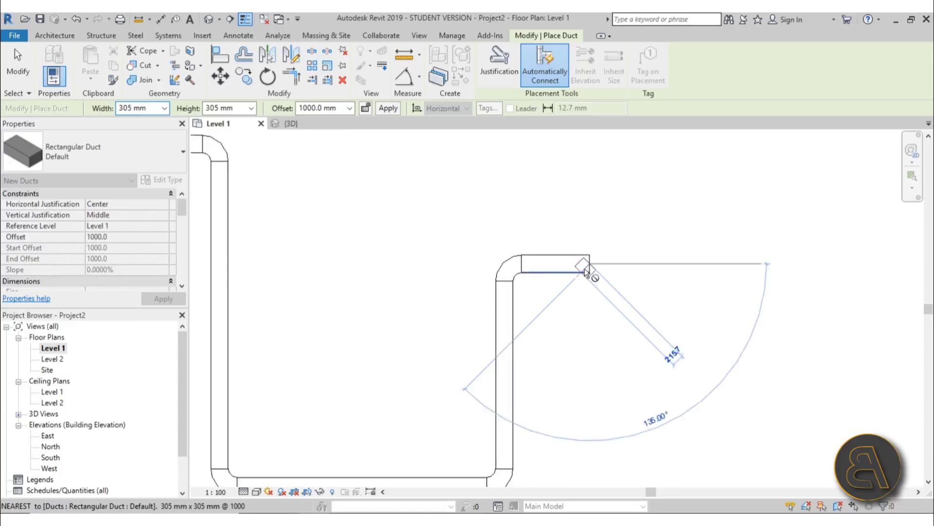
{"action": "scroll", "coordinate": [586, 271], "scroll_direction": "down", "scroll_amount": 3}
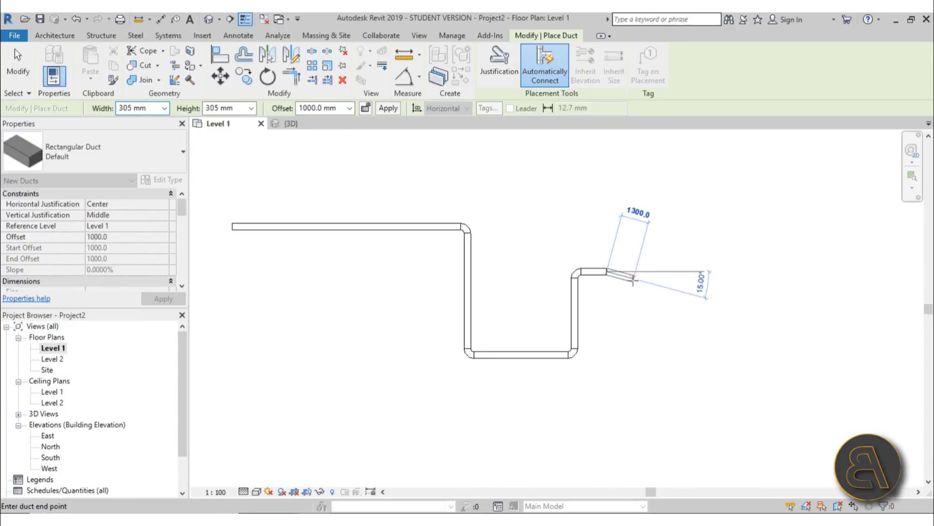
{"action": "middle_click_drag", "start_coordinate": [634, 279], "coordinate": [601, 313]}
{"action": "scroll", "coordinate": [602, 275], "scroll_direction": "down", "scroll_amount": 1}
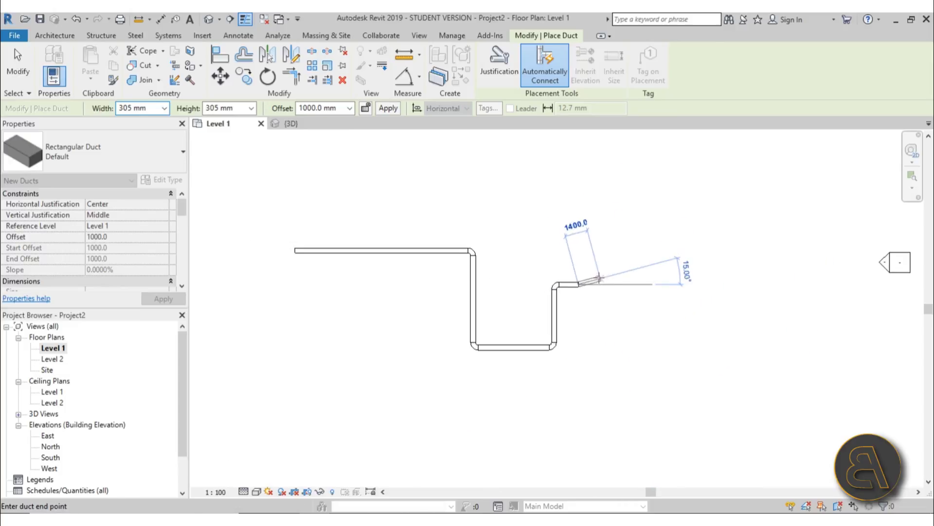
{"action": "scroll", "coordinate": [631, 270], "scroll_direction": "up", "scroll_amount": 2}
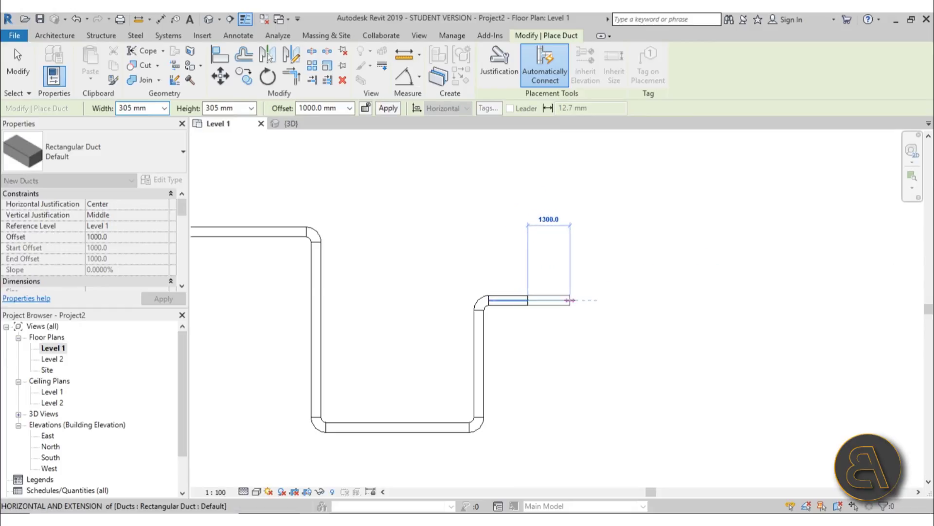
{"action": "key", "text": "Escape"}
{"action": "key", "text": "Escape"}
- Draw a horizontal building section across the duct run, passing below its short end segment, and open the section view
{"action": "scroll", "coordinate": [565, 292], "scroll_direction": "down", "scroll_amount": 2}
{"action": "middle_click_drag", "start_coordinate": [564, 292], "coordinate": [546, 307]}
{"action": "left_click", "coordinate": [231, 21]}
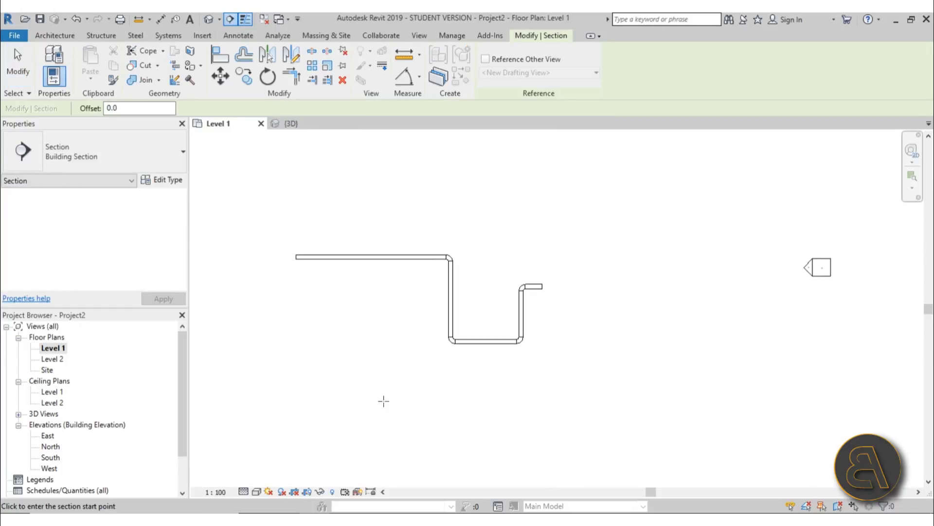
{"action": "left_click", "coordinate": [281, 304]}
{"action": "left_click", "coordinate": [723, 305]}
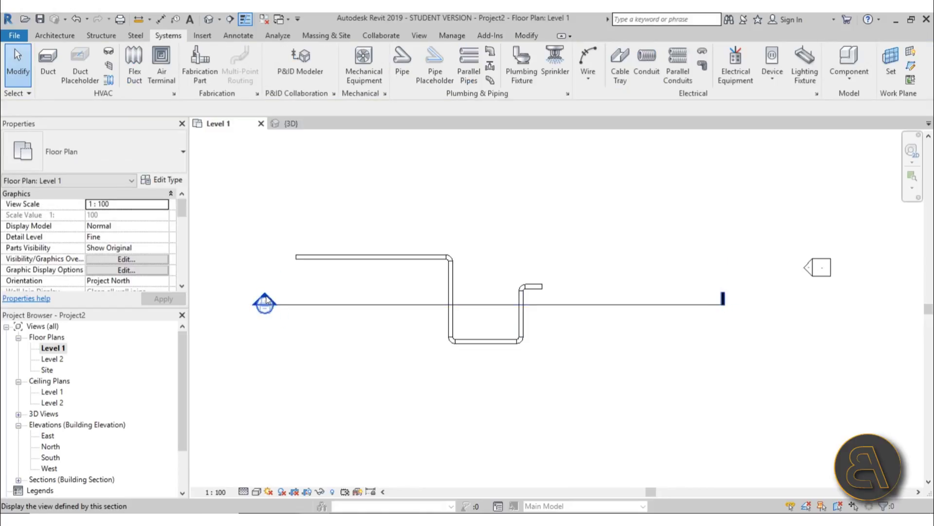
{"action": "double_click", "coordinate": [267, 301]}
- Set the section view's detail level to Fine
{"action": "scroll", "coordinate": [665, 312], "scroll_direction": "up", "scroll_amount": 2}
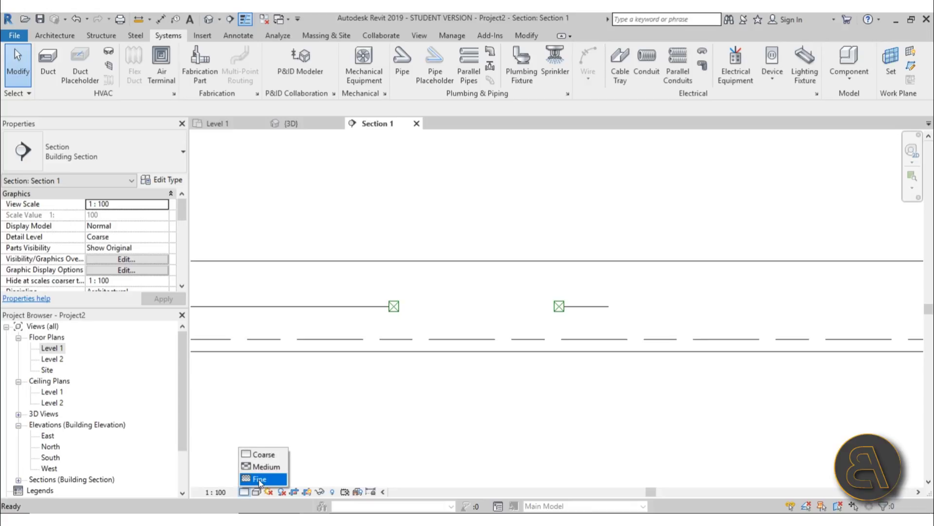
{"action": "left_click", "coordinate": [256, 479]}
{"action": "scroll", "coordinate": [571, 378], "scroll_direction": "down", "scroll_amount": 2}
{"action": "scroll", "coordinate": [472, 334], "scroll_direction": "up", "scroll_amount": 4}
- Extend the section's crop region upward past Level 2
{"action": "left_click", "coordinate": [495, 348]}
{"action": "scroll", "coordinate": [502, 331], "scroll_direction": "down", "scroll_amount": 3}
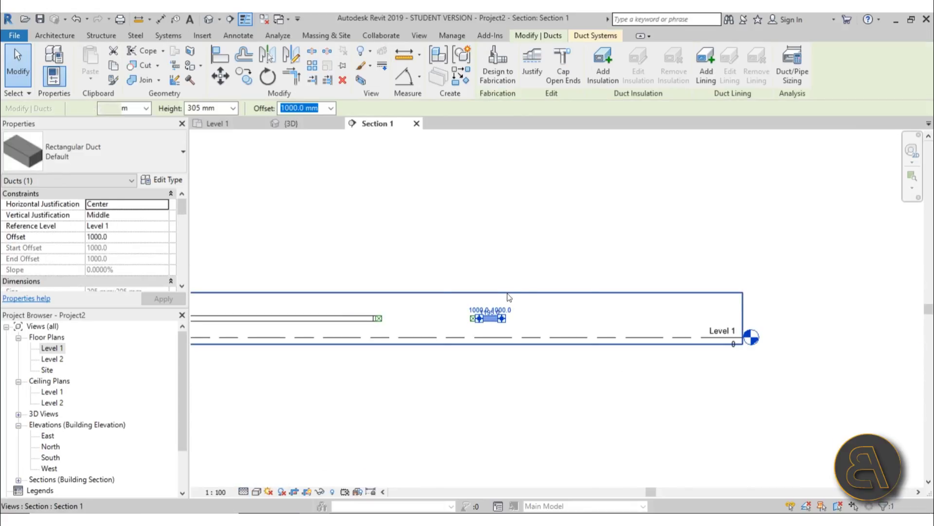
{"action": "left_click", "coordinate": [508, 293]}
{"action": "left_click_drag", "start_coordinate": [487, 288], "coordinate": [486, 202]}
{"action": "scroll", "coordinate": [544, 311], "scroll_direction": "up", "scroll_amount": 3}
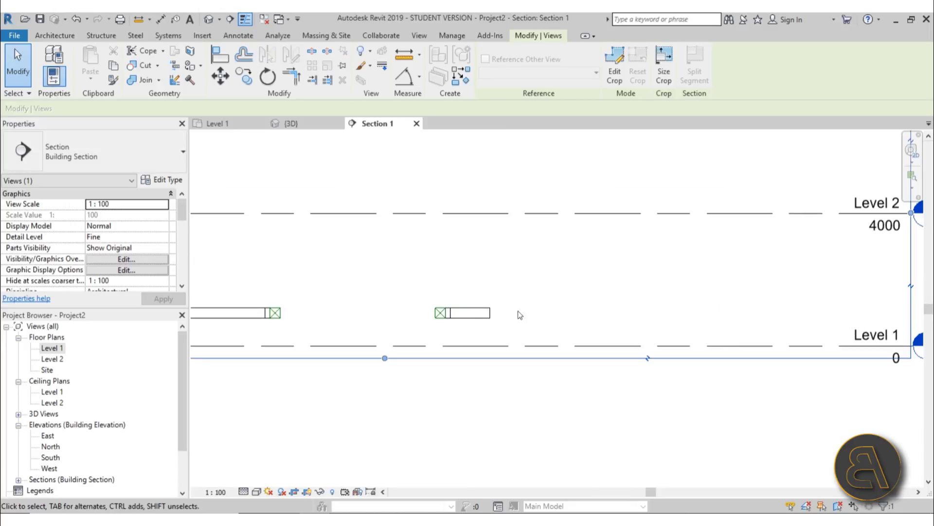
- From the short duct's open end in the section, draw a sloped duct rising to an offset of about 2108 mm and a horizontal segment
{"action": "left_click", "coordinate": [490, 318]}
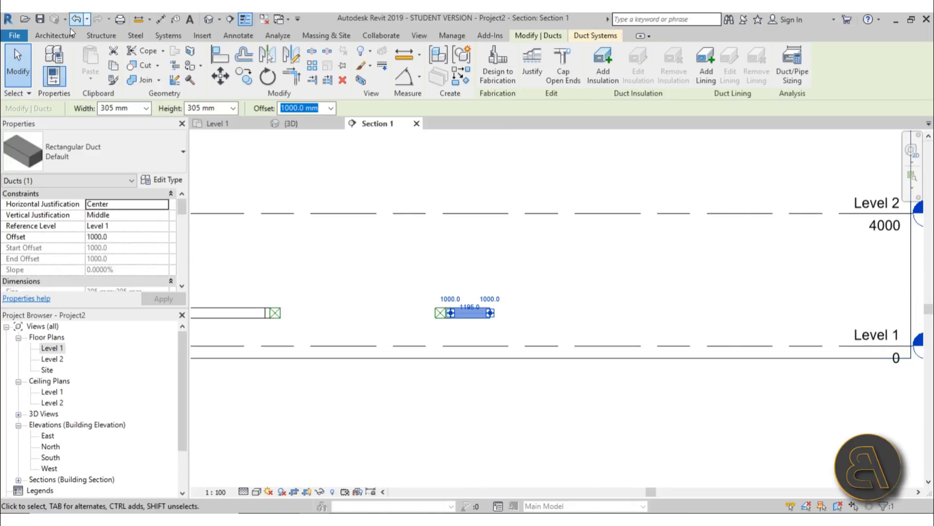
{"action": "left_click", "coordinate": [169, 36]}
{"action": "left_click", "coordinate": [47, 64]}
{"action": "scroll", "coordinate": [432, 258], "scroll_direction": "up", "scroll_amount": 2}
{"action": "left_click", "coordinate": [537, 354]}
{"action": "left_click", "coordinate": [619, 290]}
{"action": "left_click", "coordinate": [777, 292]}
{"action": "scroll", "coordinate": [777, 292], "scroll_direction": "down", "scroll_amount": 2}
{"action": "middle_click_drag", "start_coordinate": [777, 292], "coordinate": [396, 292]}
{"action": "scroll", "coordinate": [611, 297], "scroll_direction": "up", "scroll_amount": 1}
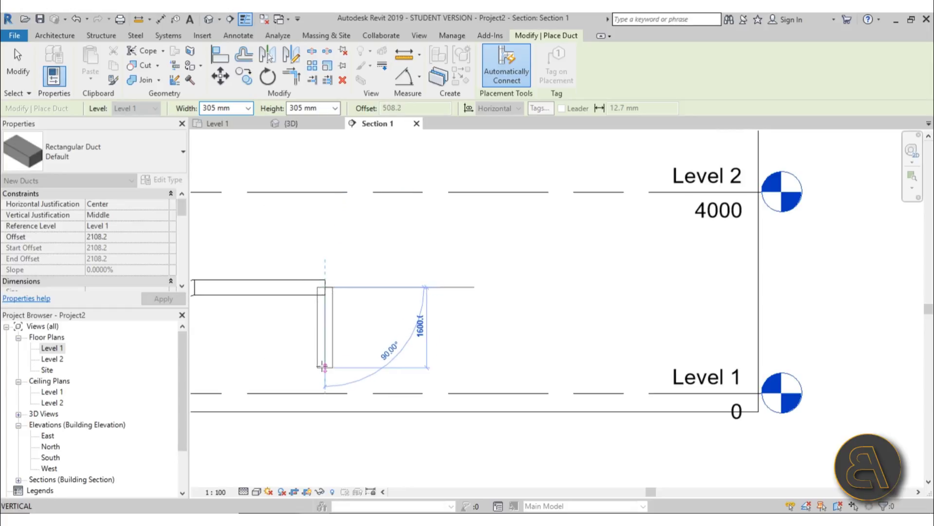
- Continue the duct with a vertical drop to just above Level 1, a horizontal run, and two sloped segments up to an offset of about 3348 mm
{"action": "left_click", "coordinate": [324, 383]}
{"action": "left_click", "coordinate": [461, 383]}
{"action": "left_click", "coordinate": [525, 306]}
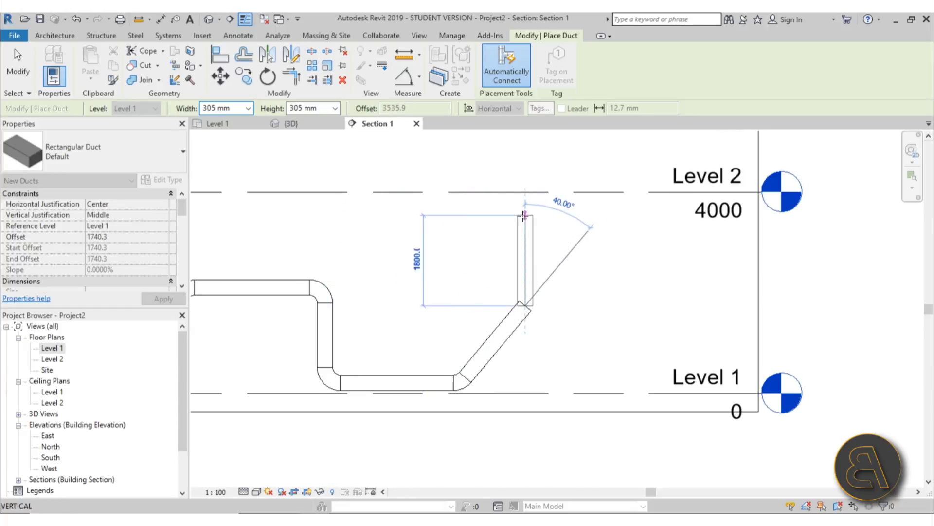
{"action": "left_click", "coordinate": [497, 224]}
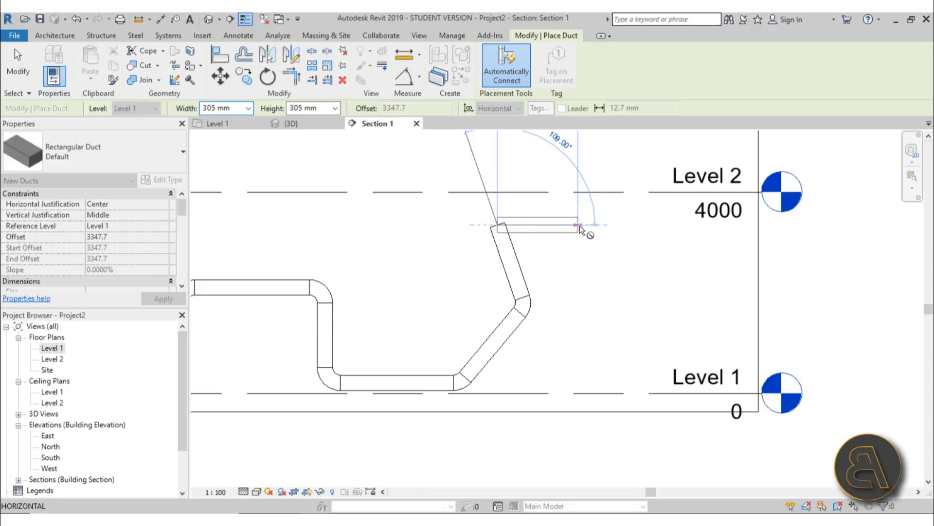
- Extend the duct with a sloped rise to about 3869 mm offset, a short horizontal run, a vertical drop to about 1269 mm and a horizontal end
{"action": "left_click", "coordinate": [575, 198]}
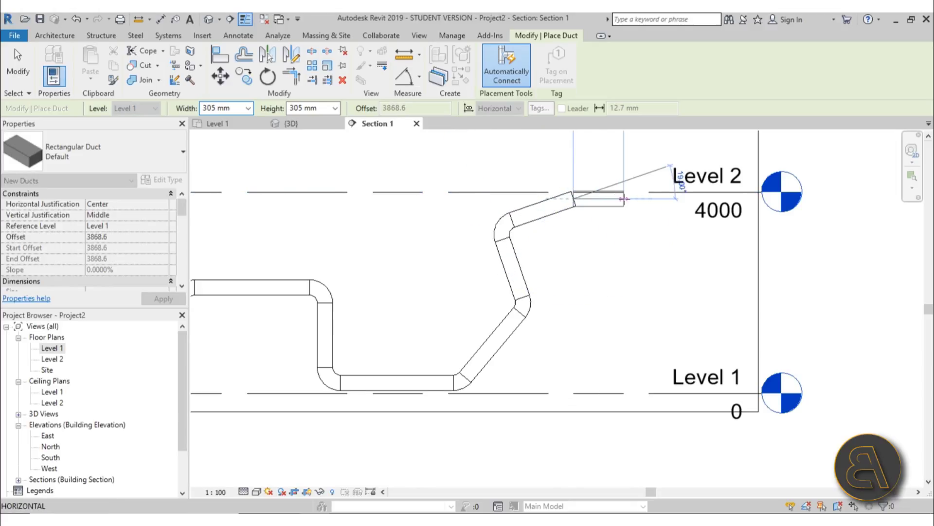
{"action": "left_click", "coordinate": [624, 198]}
{"action": "left_click", "coordinate": [624, 329]}
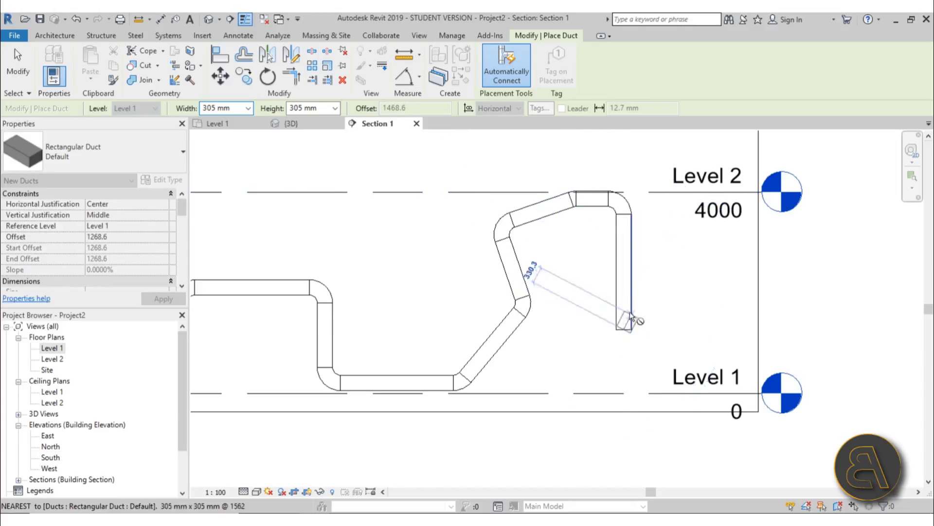
{"action": "scroll", "coordinate": [652, 273], "scroll_direction": "down", "scroll_amount": 4}
{"action": "middle_click_drag", "start_coordinate": [577, 287], "coordinate": [601, 314]}
{"action": "scroll", "coordinate": [516, 270], "scroll_direction": "up", "scroll_amount": 3}
{"action": "key", "text": "Escape"}
{"action": "key", "text": "Escape"}
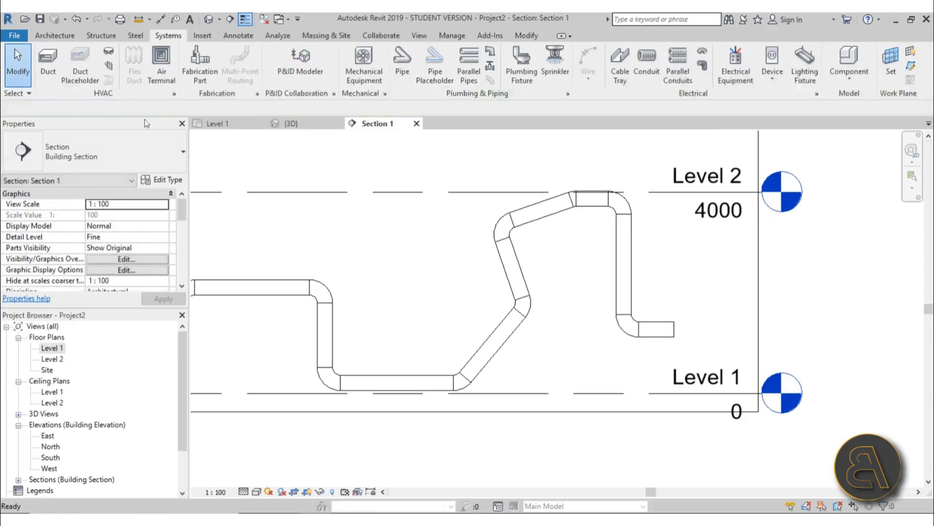
- In the 3D view, set the offset at the long straight duct's free end to 2000 mm
{"action": "scroll", "coordinate": [516, 270], "scroll_direction": "down", "scroll_amount": 4}
{"action": "left_click", "coordinate": [208, 19]}
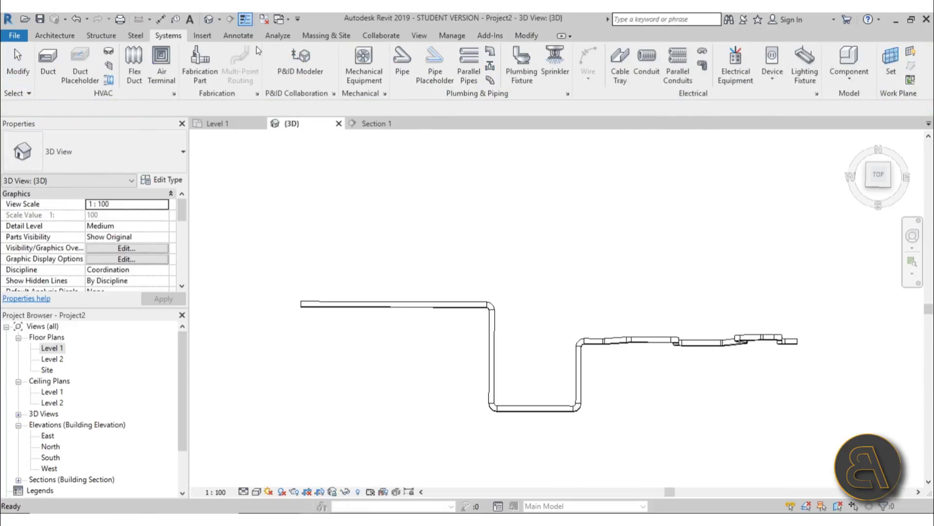
{"action": "middle_click_drag", "start_coordinate": [647, 270], "coordinate": [653, 324], "text": "shift"}
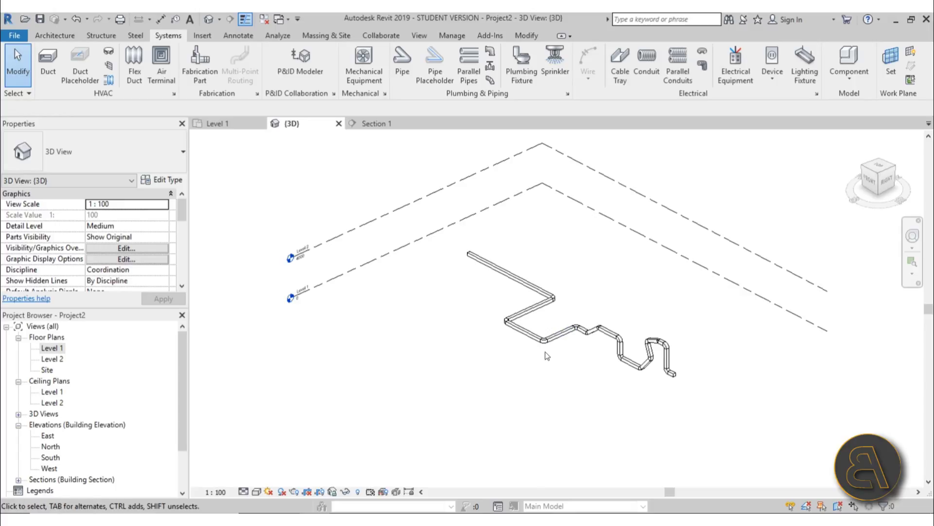
{"action": "scroll", "coordinate": [457, 285], "scroll_direction": "up", "scroll_amount": 8}
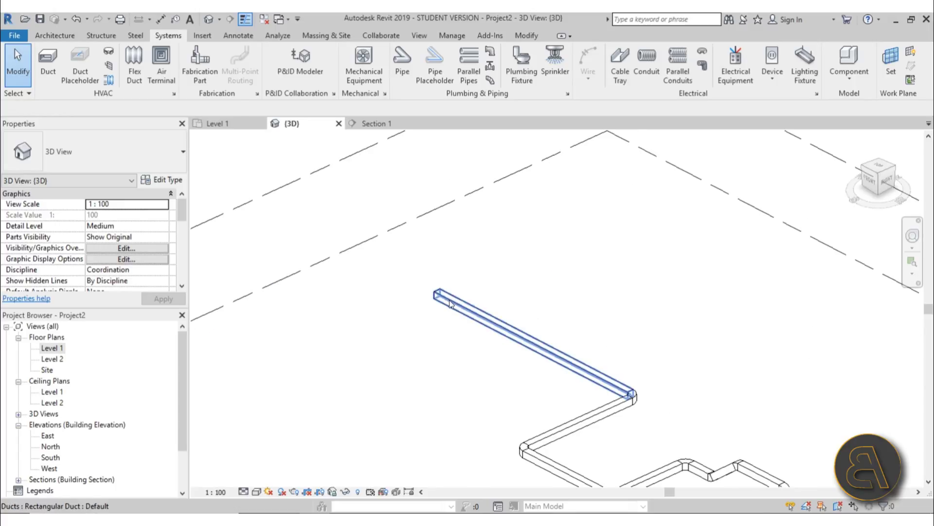
{"action": "left_click", "coordinate": [471, 297]}
{"action": "scroll", "coordinate": [495, 375], "scroll_direction": "down", "scroll_amount": 4}
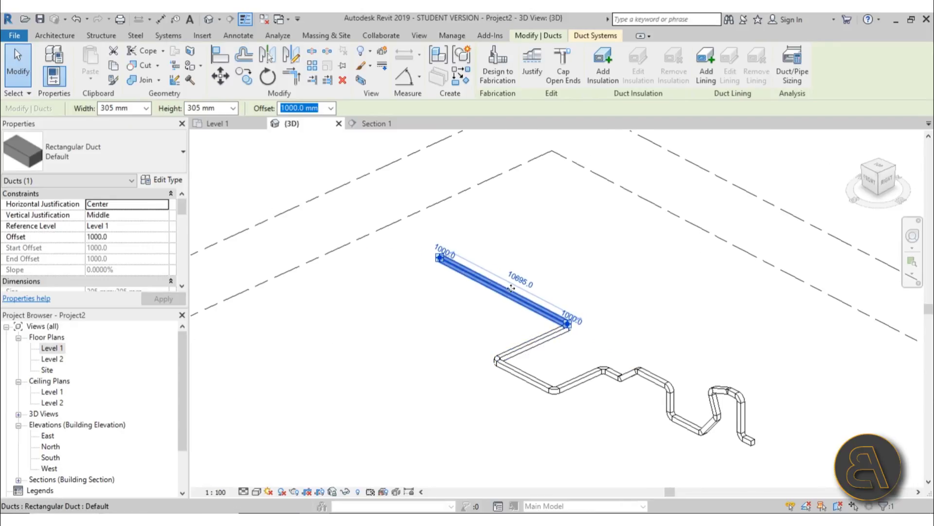
{"action": "scroll", "coordinate": [482, 278], "scroll_direction": "up", "scroll_amount": 5}
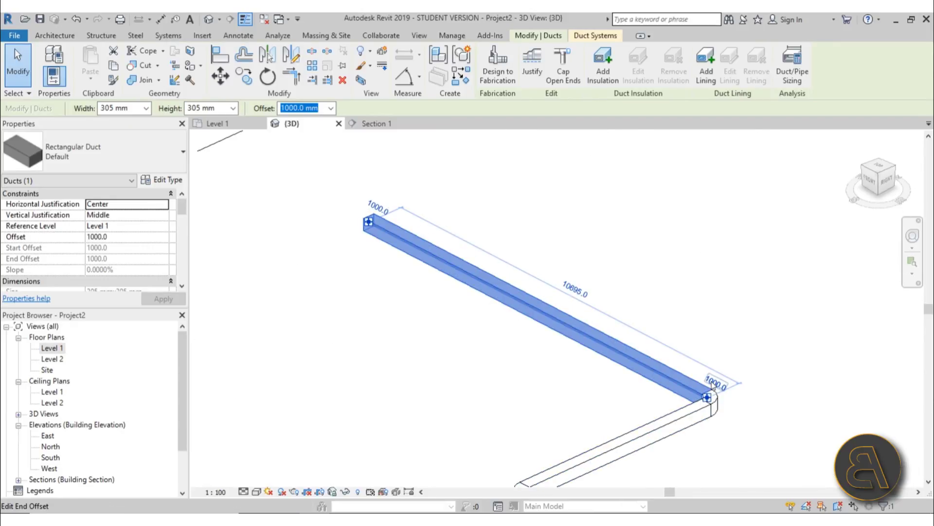
{"action": "scroll", "coordinate": [372, 219], "scroll_direction": "up", "scroll_amount": 4}
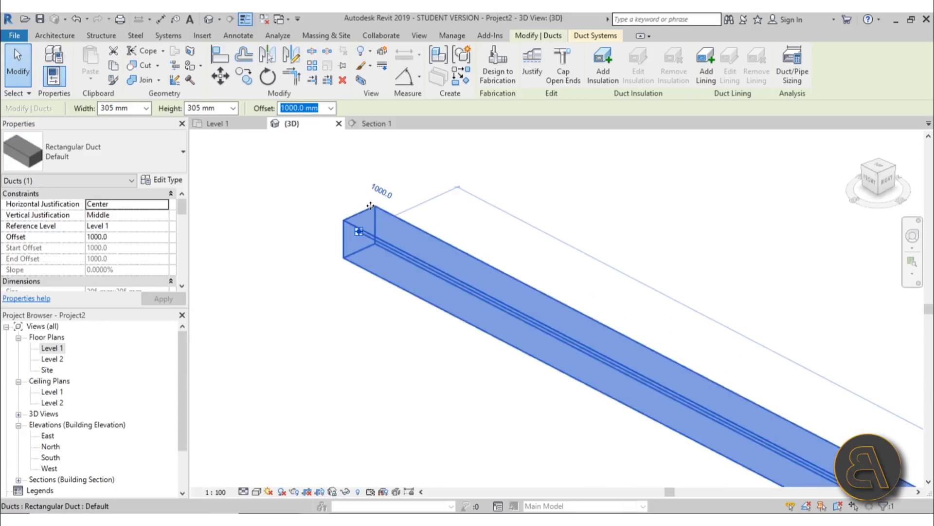
{"action": "scroll", "coordinate": [381, 196], "scroll_direction": "down", "scroll_amount": 3}
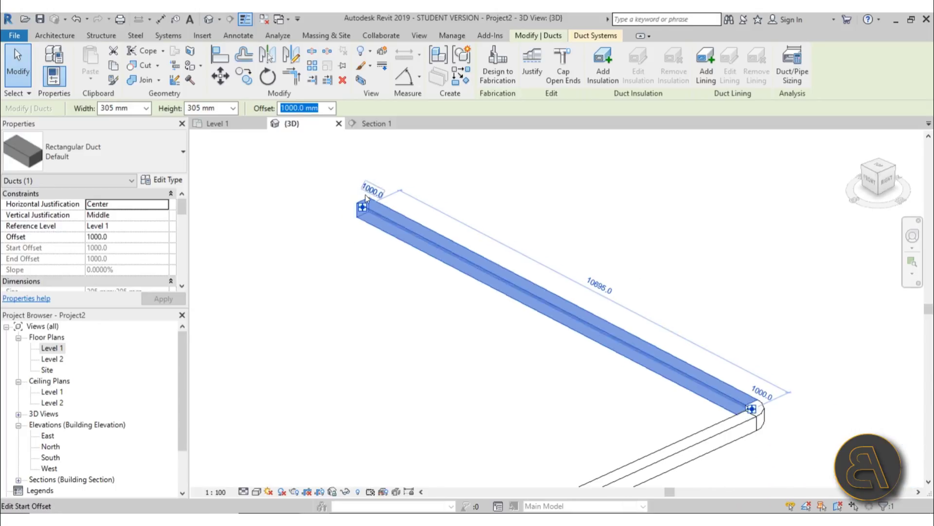
{"action": "left_click", "coordinate": [380, 198]}
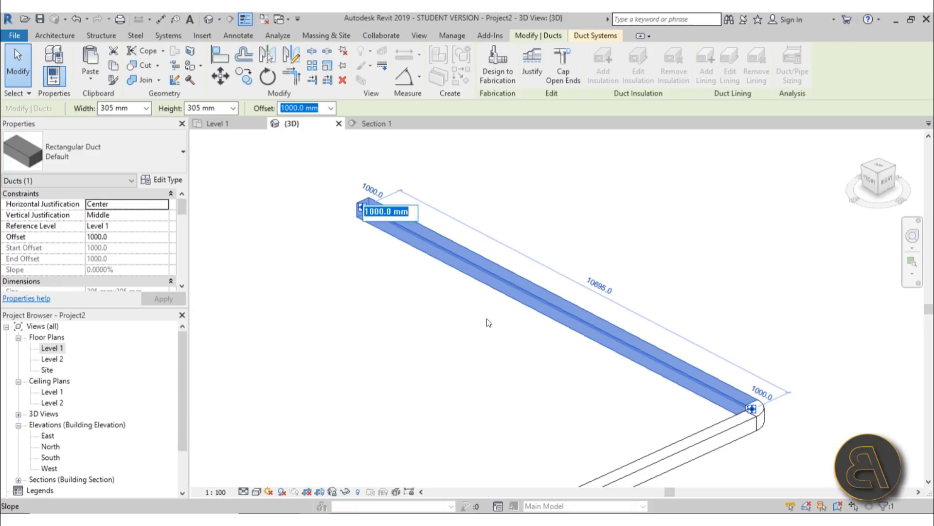
{"action": "type", "text": "200"}
{"action": "key", "text": "Return"}
{"action": "key", "text": "Escape"}
{"action": "mouse_move", "coordinate": [510, 322]}
{"action": "middle_mouse_down", "text": "shift"}
{"action": "mouse_move", "coordinate": [503, 329]}
{"action": "mouse_move", "coordinate": [592, 240]}
{"action": "mouse_move", "coordinate": [640, 232]}
{"action": "mouse_move", "coordinate": [590, 254]}
{"action": "mouse_move", "coordinate": [515, 366]}
{"action": "mouse_move", "coordinate": [528, 349]}
{"action": "mouse_move", "coordinate": [519, 334]}
{"action": "middle_mouse_up", "text": "shift"}
- Select the sloped duct and examine its joint at the elbow and the connection point at its free end
{"action": "left_click", "coordinate": [526, 329]}
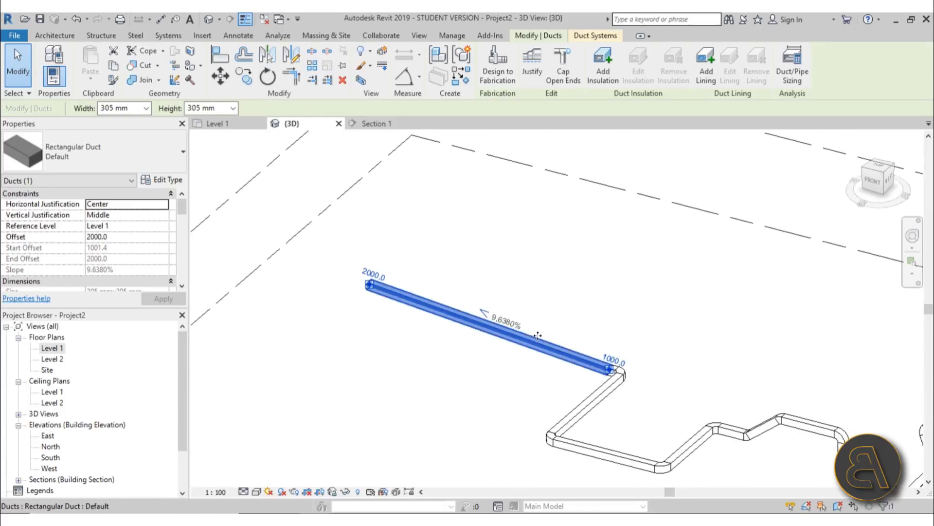
{"action": "scroll", "coordinate": [633, 375], "scroll_direction": "up", "scroll_amount": 5}
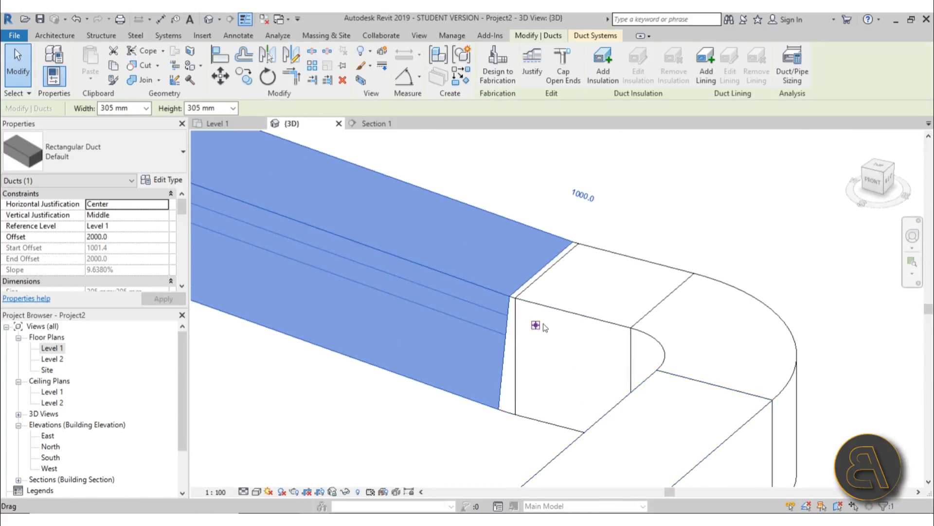
{"action": "scroll", "coordinate": [537, 326], "scroll_direction": "down", "scroll_amount": 3}
{"action": "middle_click_drag", "start_coordinate": [538, 355], "coordinate": [498, 372]}
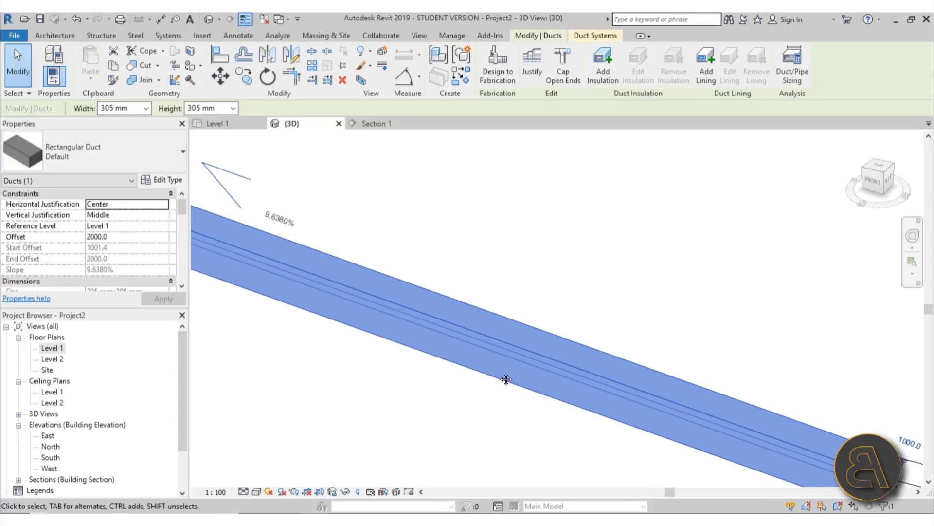
{"action": "middle_click_drag", "start_coordinate": [528, 322], "coordinate": [797, 427]}
{"action": "scroll", "coordinate": [460, 326], "scroll_direction": "up", "scroll_amount": 5}
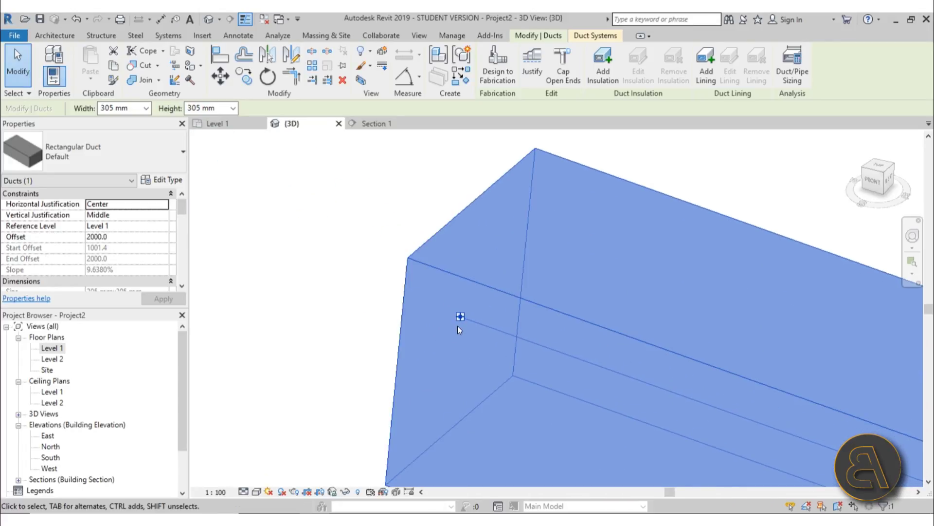
{"action": "scroll", "coordinate": [460, 320], "scroll_direction": "down", "scroll_amount": 3}
{"action": "middle_click_drag", "start_coordinate": [462, 315], "coordinate": [632, 370], "text": "shift"}
{"action": "scroll", "coordinate": [642, 390], "scroll_direction": "up", "scroll_amount": 5}
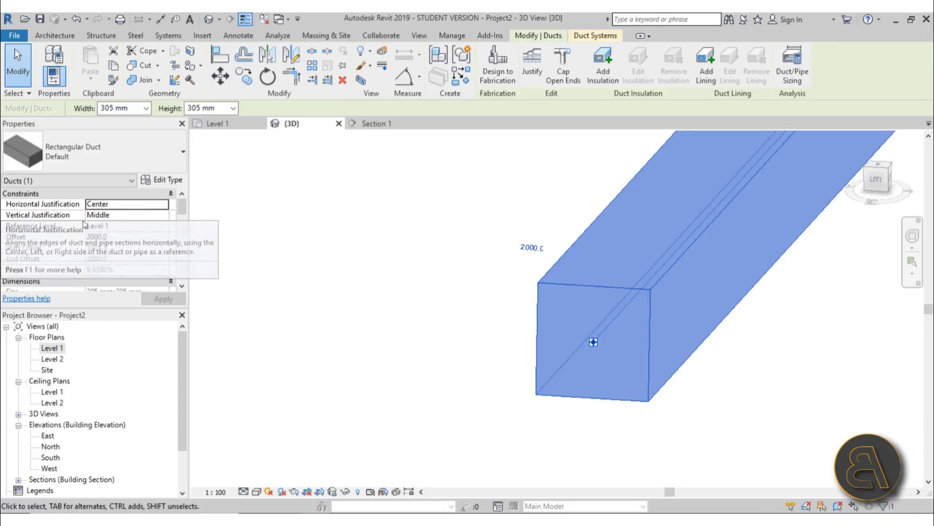
- Try Left horizontal and Bottom vertical justification on the sloped duct, restoring Center and Middle
{"action": "left_click", "coordinate": [165, 205]}
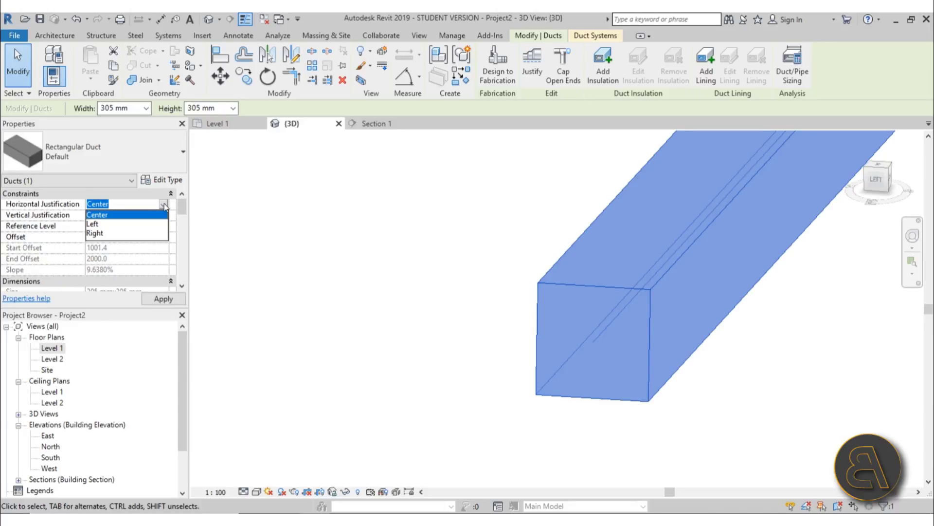
{"action": "left_click", "coordinate": [93, 225]}
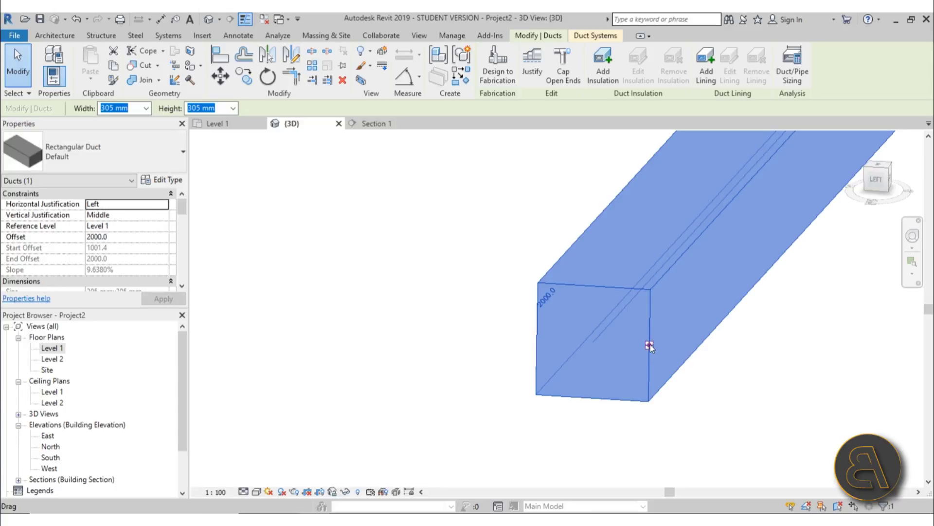
{"action": "left_click", "coordinate": [151, 205]}
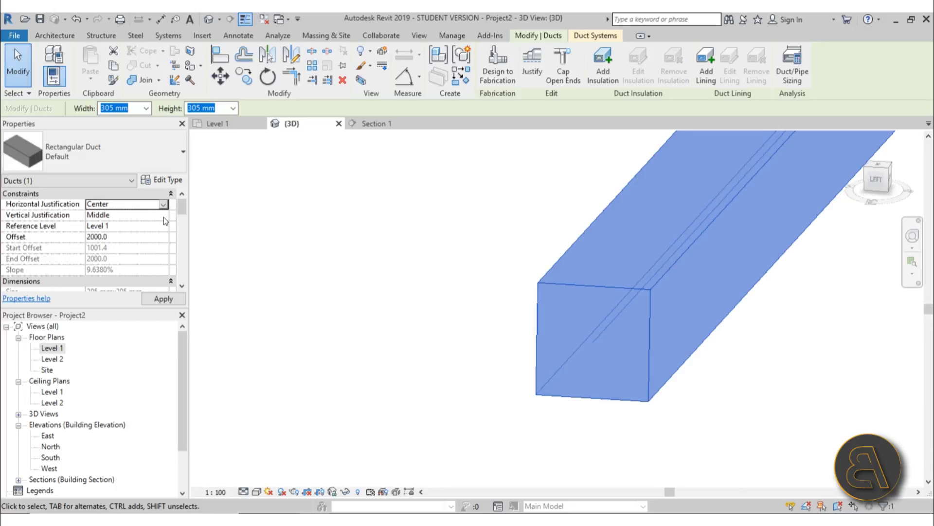
{"action": "left_click", "coordinate": [106, 235]}
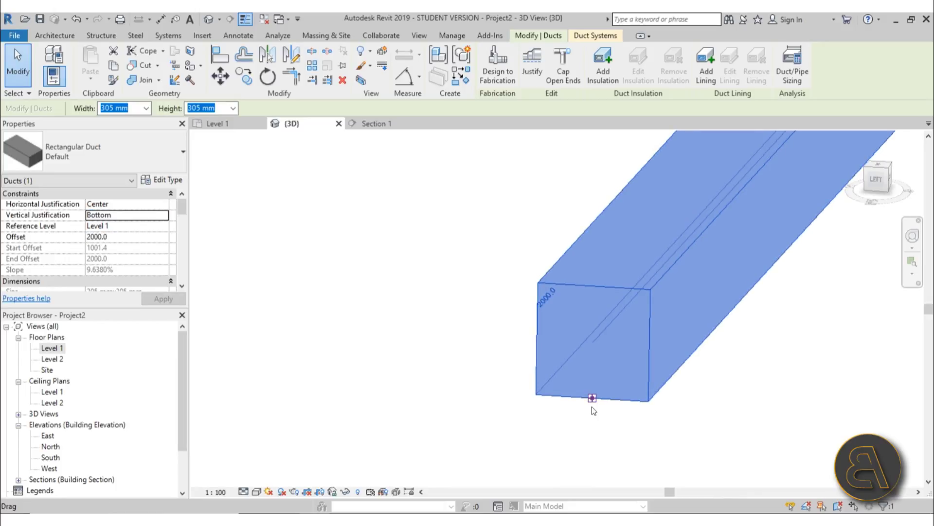
{"action": "left_click", "coordinate": [163, 214]}
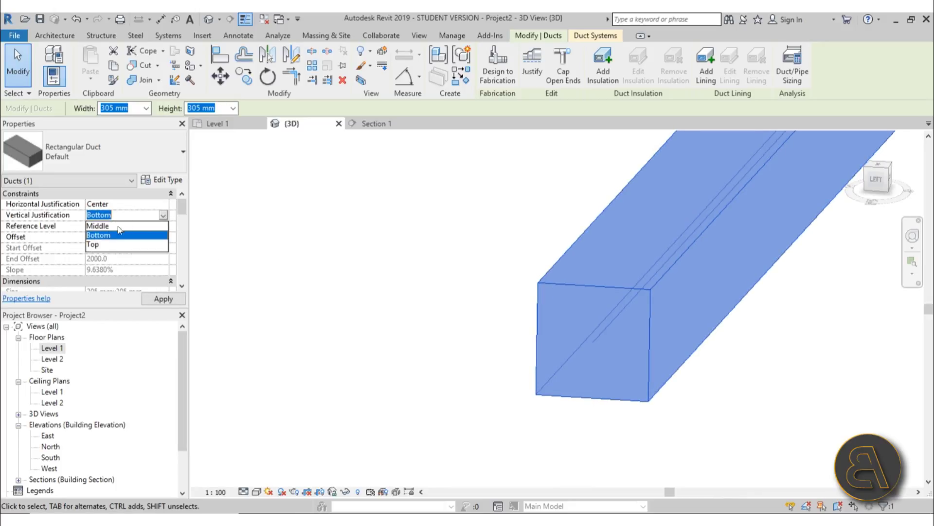
{"action": "left_click", "coordinate": [102, 225]}
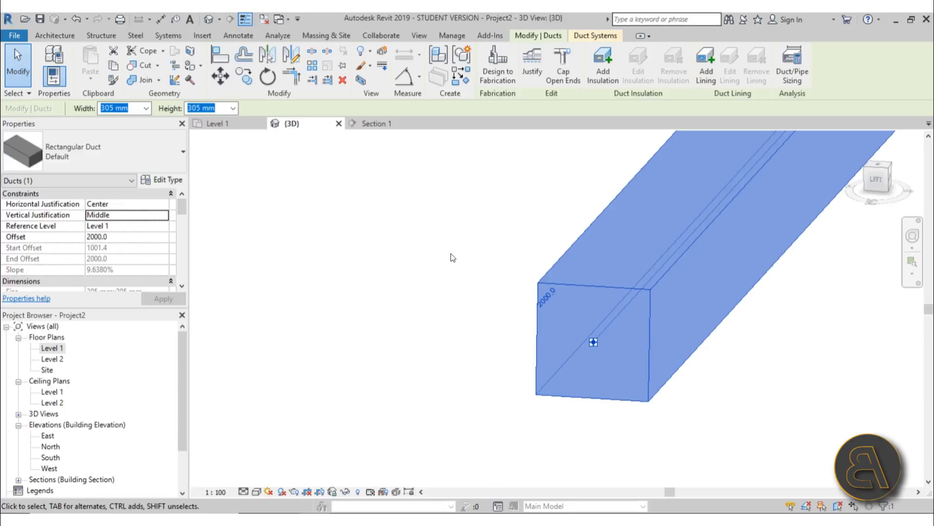
{"action": "scroll", "coordinate": [599, 321], "scroll_direction": "down", "scroll_amount": 4}
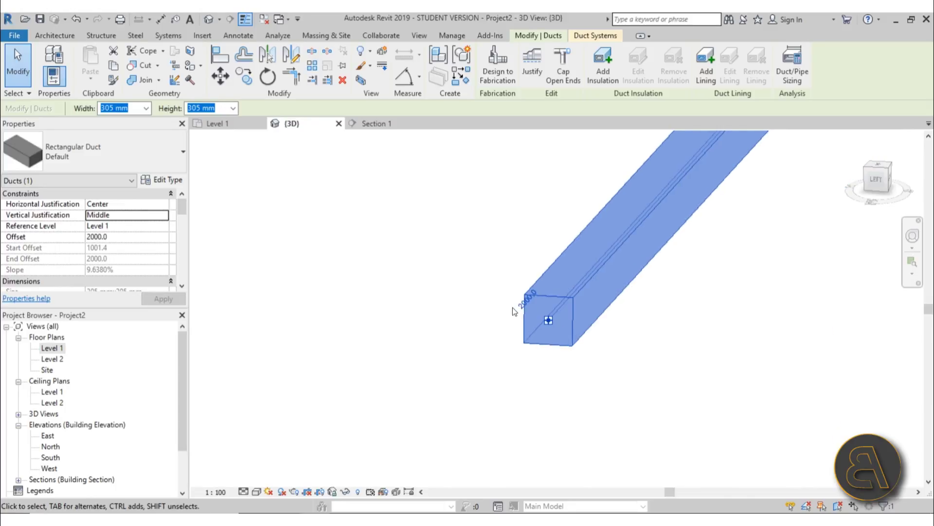
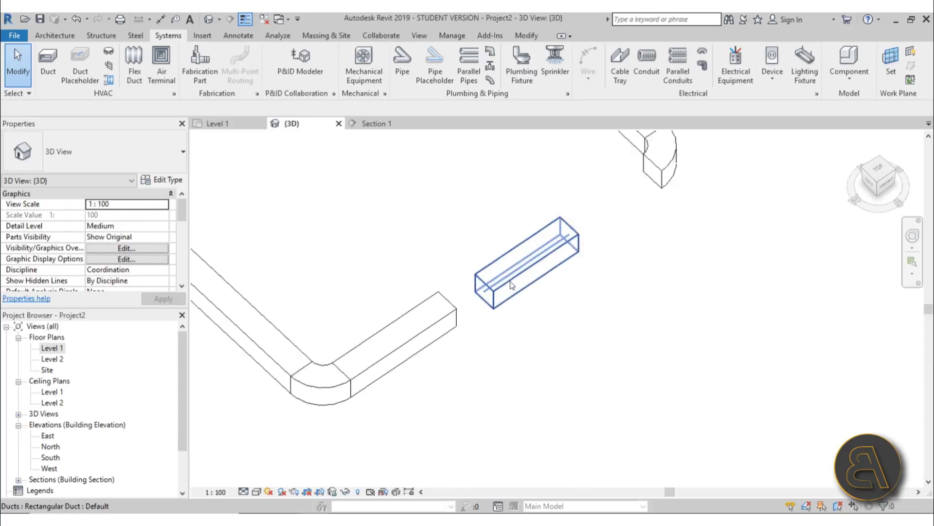
- Align the detached short duct's side and top faces with those of the neighbouring duct at the elbow
{"action": "scroll", "coordinate": [509, 346], "scroll_direction": "up", "scroll_amount": 3}
{"action": "key", "text": "a"}
{"action": "key", "text": "l"}
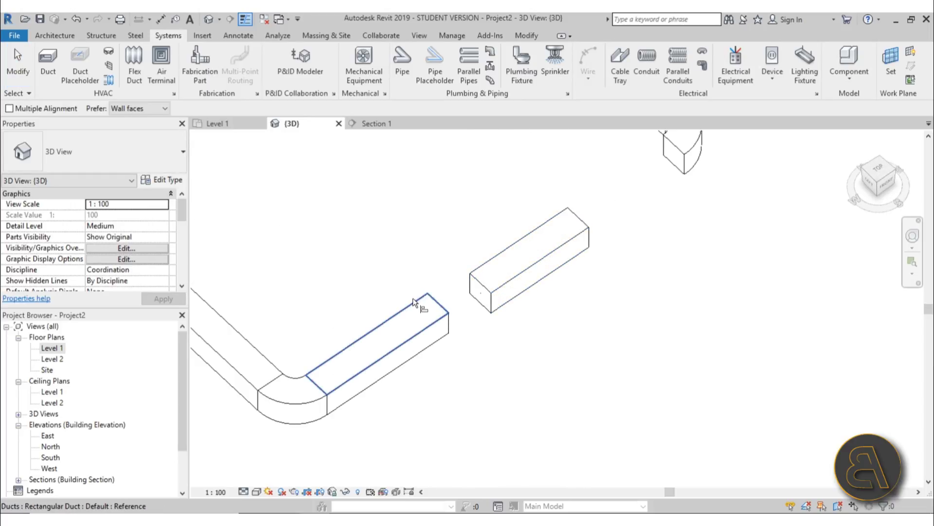
{"action": "middle_click_drag", "start_coordinate": [407, 302], "coordinate": [551, 313], "text": "shift"}
{"action": "left_click", "coordinate": [571, 312]}
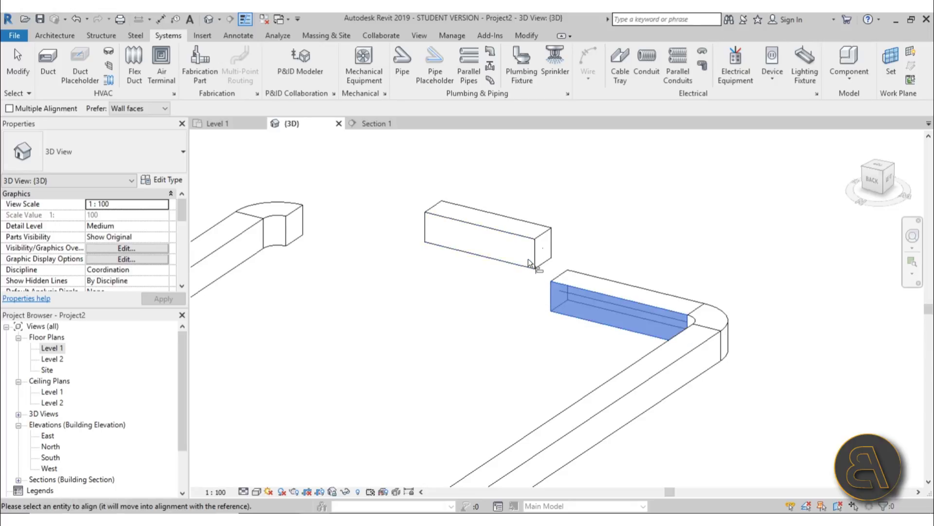
{"action": "left_click", "coordinate": [532, 257]}
{"action": "middle_click_drag", "start_coordinate": [532, 257], "coordinate": [571, 277], "text": "shift"}
{"action": "left_click", "coordinate": [571, 277]}
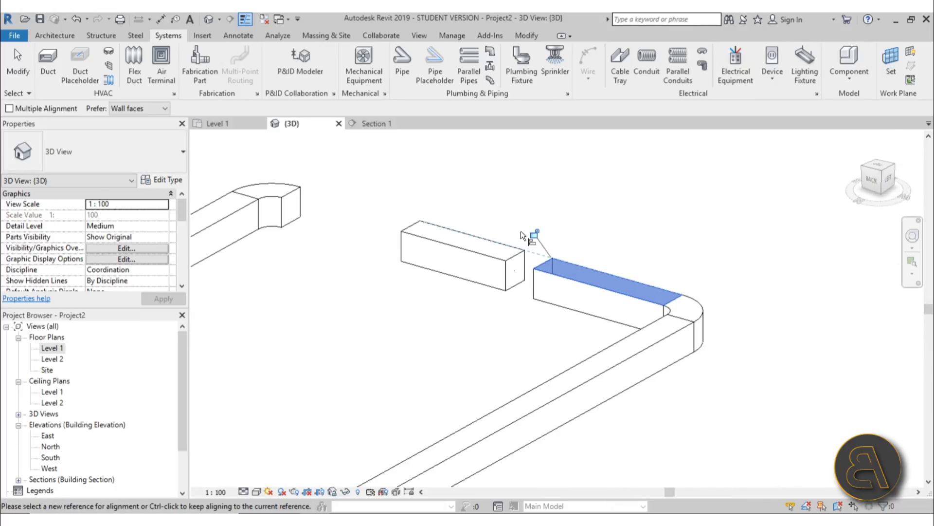
{"action": "middle_click_drag", "start_coordinate": [520, 231], "coordinate": [596, 256], "text": "shift"}
{"action": "key", "text": "Escape"}
{"action": "key", "text": "Escape"}
- Widen the detached short duct to 500 mm and increase that width to 600 mm
{"action": "middle_click_drag", "start_coordinate": [676, 287], "coordinate": [397, 292], "text": "shift"}
{"action": "scroll", "coordinate": [552, 264], "scroll_direction": "up", "scroll_amount": 4}
{"action": "left_click", "coordinate": [626, 249]}
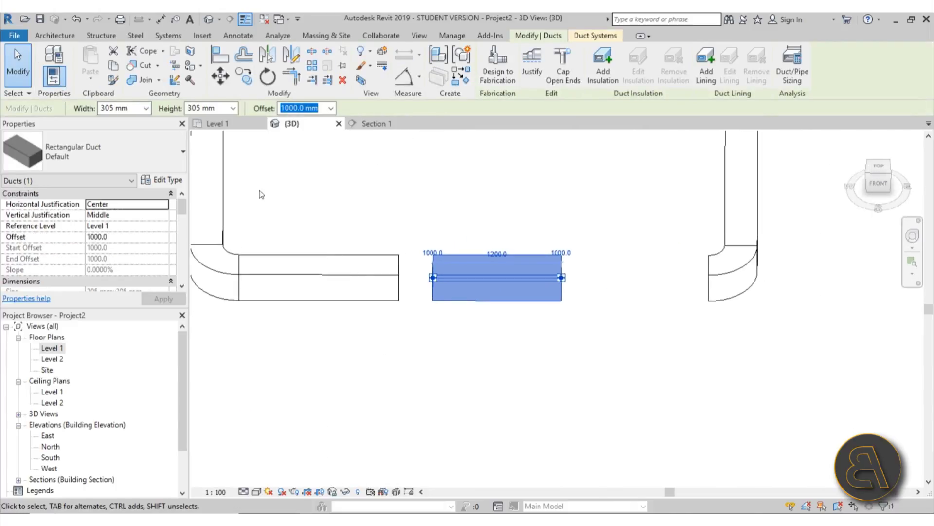
{"action": "left_click", "coordinate": [109, 108]}
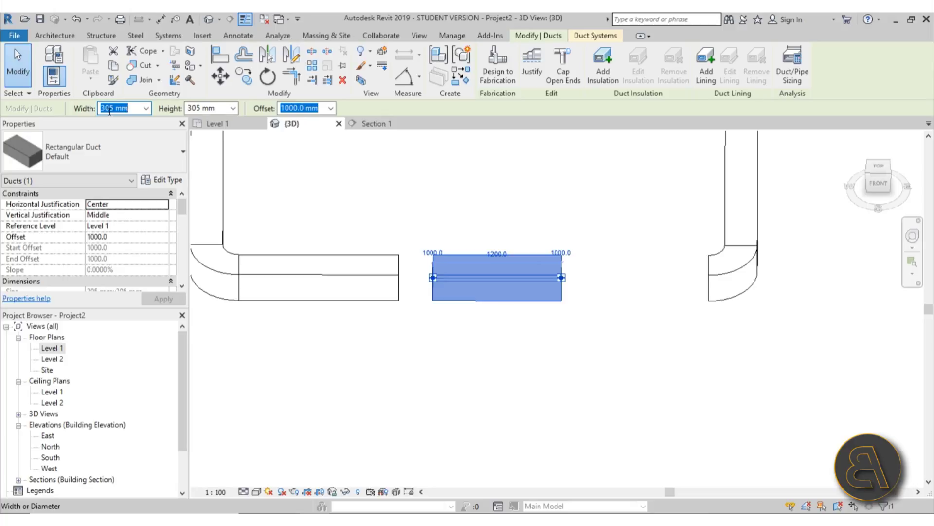
{"action": "type", "text": "500"}
{"action": "key", "text": "Return"}
{"action": "middle_click_drag", "start_coordinate": [596, 237], "coordinate": [672, 165], "text": "shift"}
{"action": "left_click", "coordinate": [118, 108]}
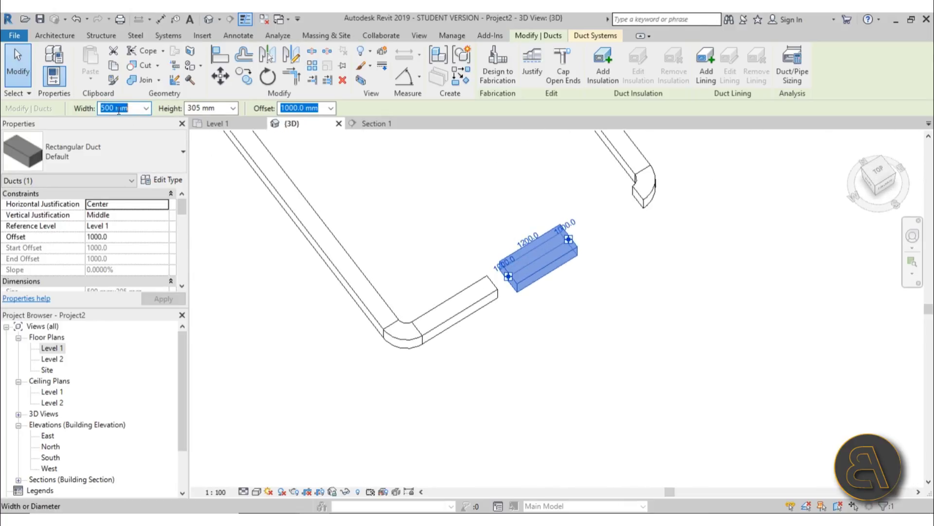
{"action": "type", "text": "600"}
{"action": "key", "text": "Return"}
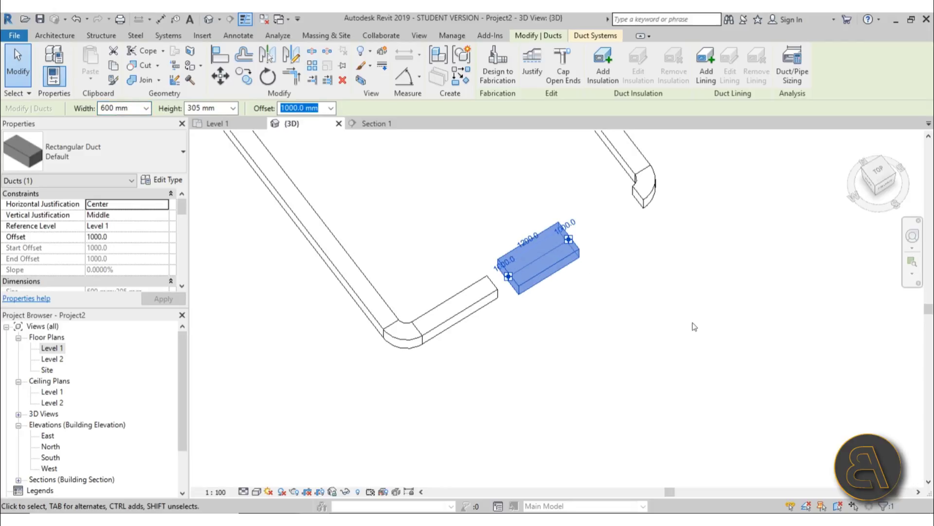
{"action": "key", "text": "Escape"}
- In the Level 1 plan, draw a similar 305 mm duct about 1083 mm long from beside the wide duct to the opposite elbow's open end
{"action": "middle_click_drag", "start_coordinate": [693, 267], "coordinate": [599, 272], "text": "shift"}
{"action": "double_click", "coordinate": [53, 348]}
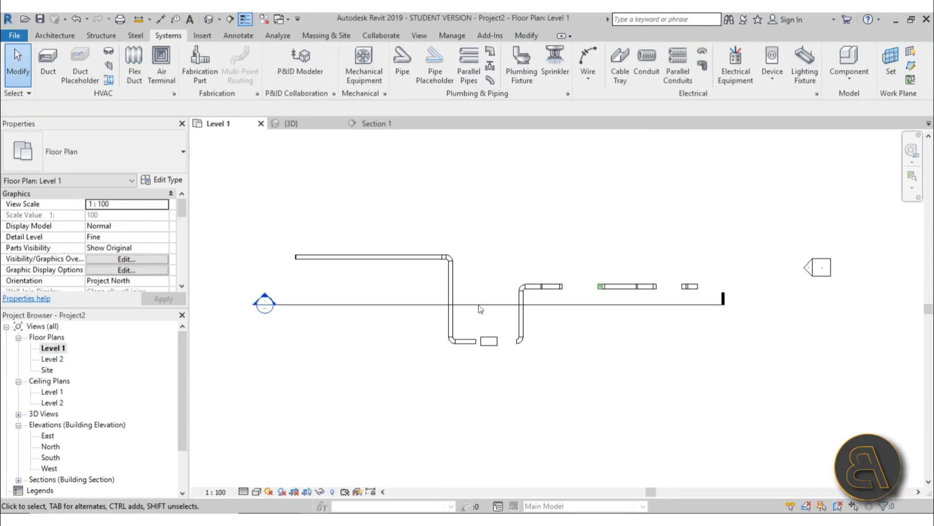
{"action": "scroll", "coordinate": [486, 329], "scroll_direction": "up", "scroll_amount": 5}
{"action": "left_click", "coordinate": [449, 367]}
{"action": "scroll", "coordinate": [456, 389], "scroll_direction": "up", "scroll_amount": 3}
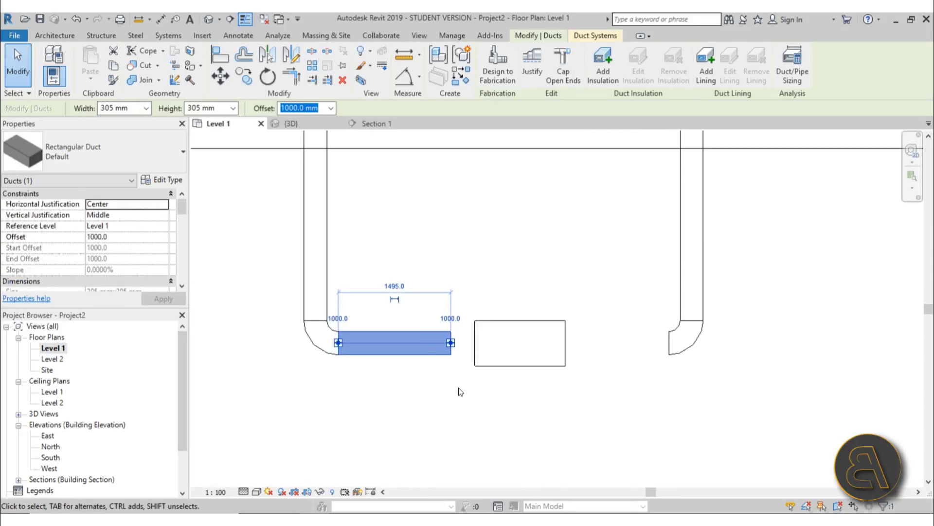
{"action": "key", "text": "c"}
{"action": "key", "text": "s"}
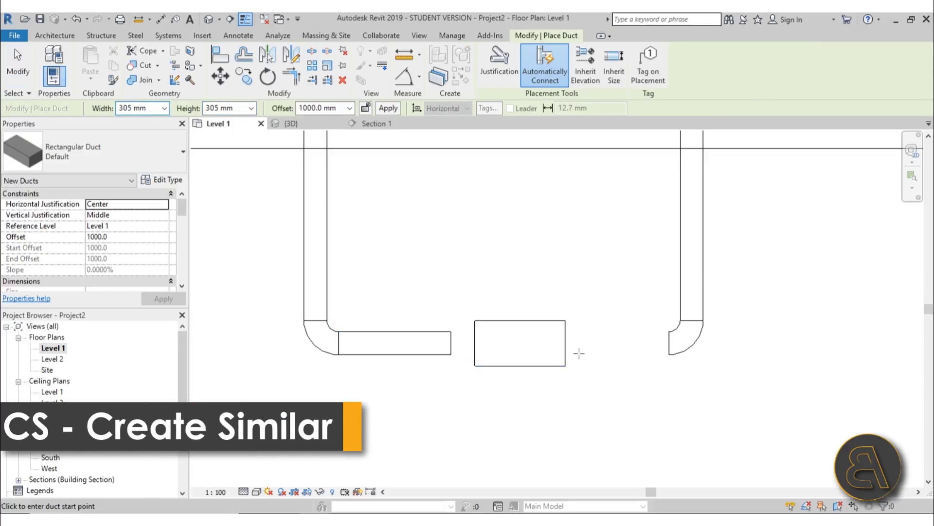
{"action": "left_click", "coordinate": [587, 342]}
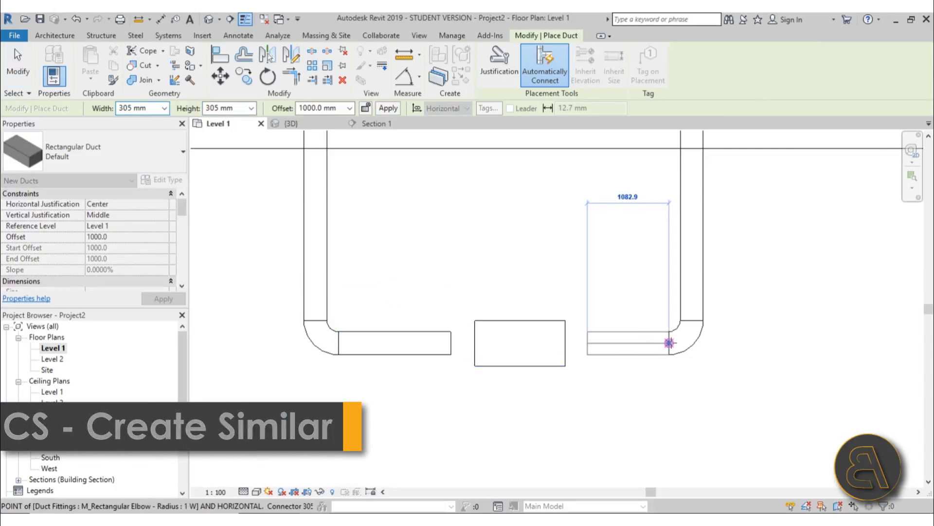
{"action": "left_click", "coordinate": [671, 343]}
{"action": "key", "text": "Escape"}
{"action": "key", "text": "Escape"}
- Extend the open ends of both narrow ducts to the wide duct's two ends to connect them
{"action": "left_click", "coordinate": [589, 344]}
{"action": "left_click_drag", "start_coordinate": [589, 343], "coordinate": [492, 376]}
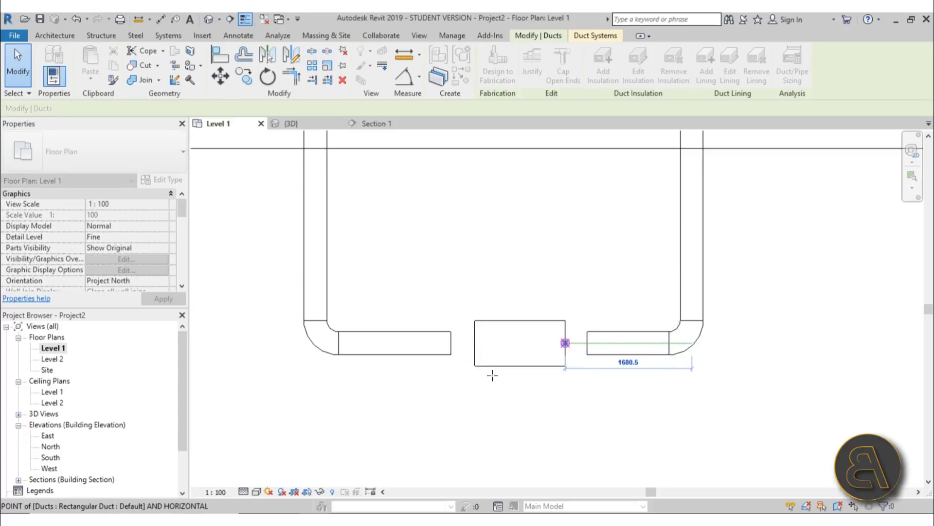
{"action": "left_click", "coordinate": [446, 343]}
{"action": "left_click_drag", "start_coordinate": [450, 343], "coordinate": [474, 343]}
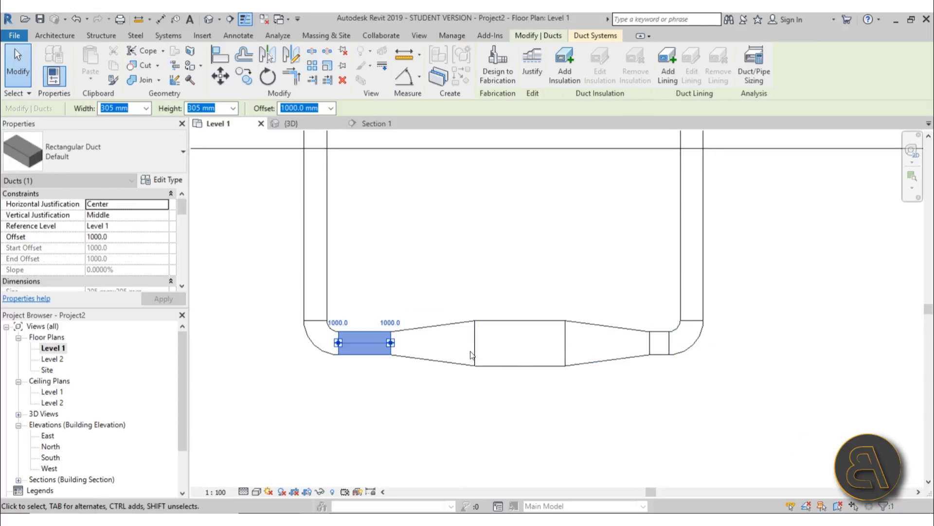
{"action": "key", "text": "Escape"}
- Inspect the 15 Degree transition fitting in plan and examine the connected wide duct and its transitions in 3D
{"action": "left_click", "coordinate": [456, 362]}
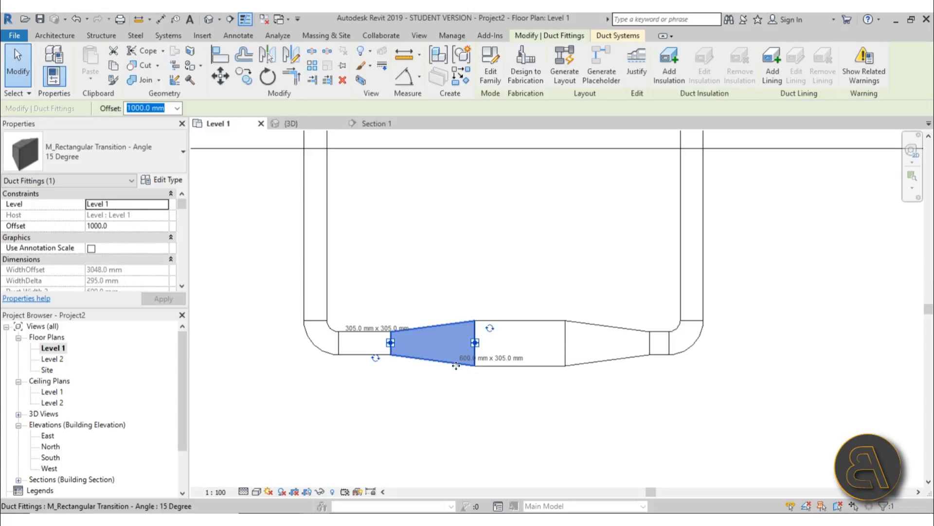
{"action": "scroll", "coordinate": [434, 343], "scroll_direction": "up", "scroll_amount": 4}
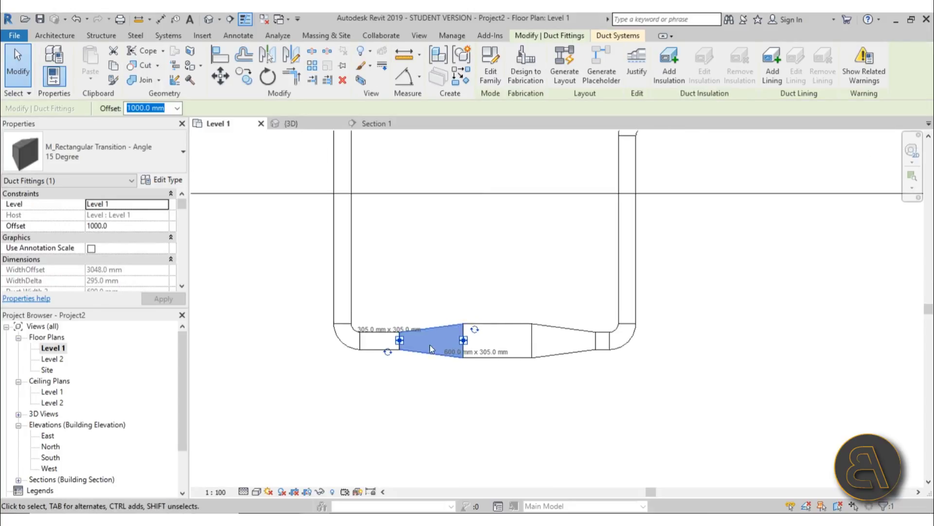
{"action": "key", "text": "Escape"}
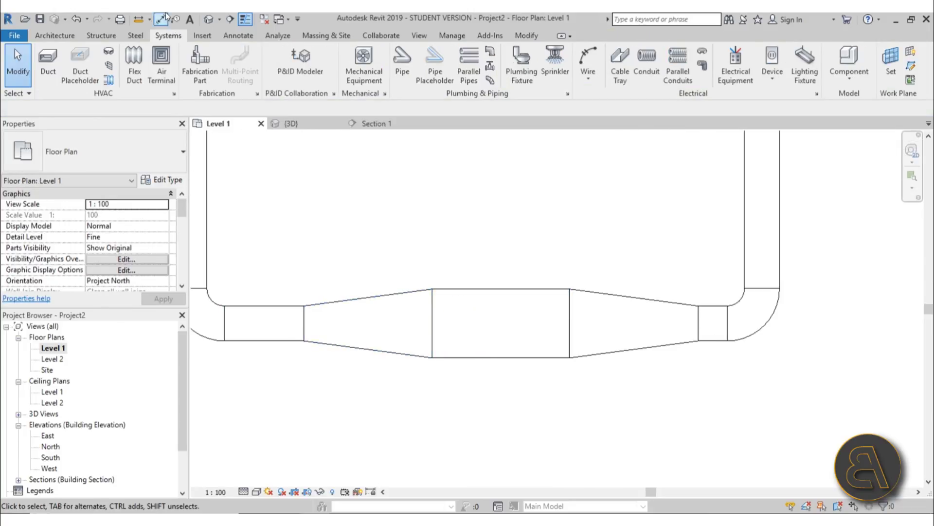
{"action": "left_click", "coordinate": [209, 19]}
{"action": "middle_click_drag", "start_coordinate": [541, 273], "coordinate": [568, 308], "text": "shift"}
{"action": "scroll", "coordinate": [545, 268], "scroll_direction": "up", "scroll_amount": 4}
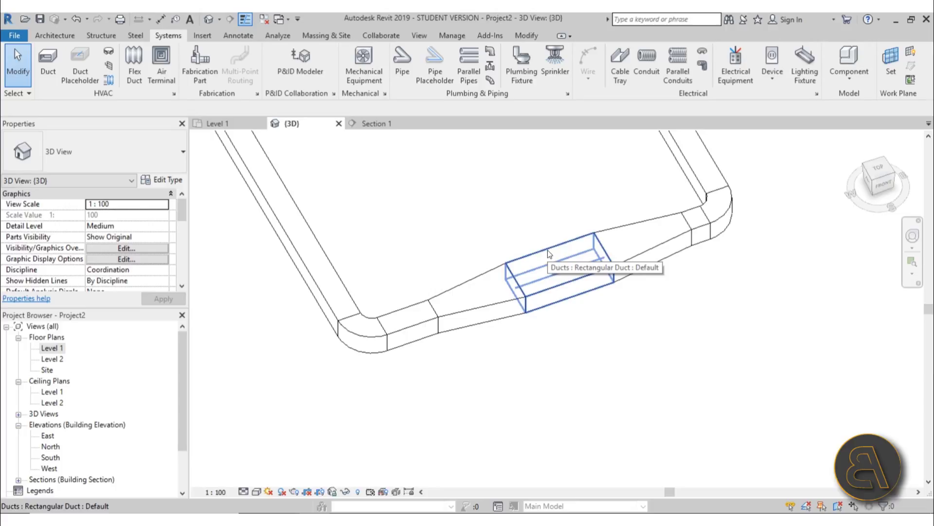
{"action": "scroll", "coordinate": [547, 250], "scroll_direction": "down", "scroll_amount": 3}
{"action": "middle_click_drag", "start_coordinate": [548, 250], "coordinate": [543, 348], "text": "shift"}
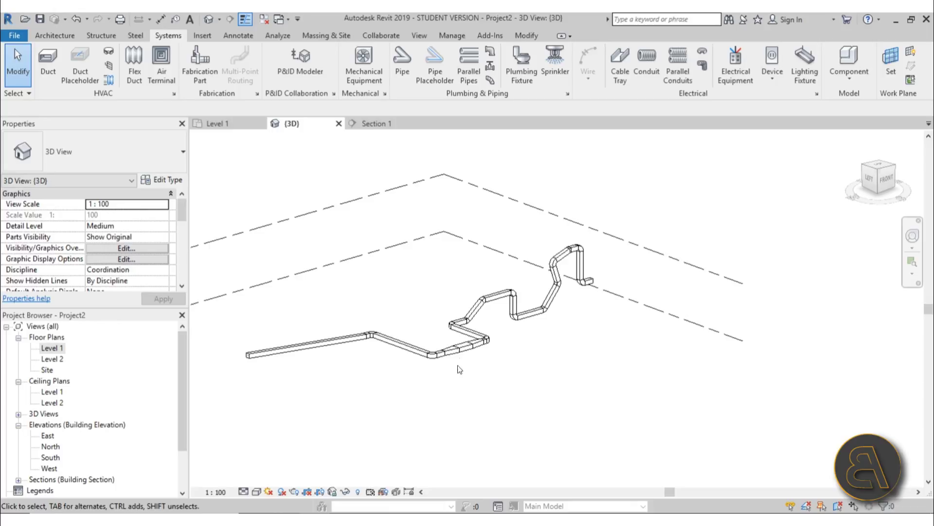
{"action": "scroll", "coordinate": [463, 348], "scroll_direction": "up", "scroll_amount": 3}
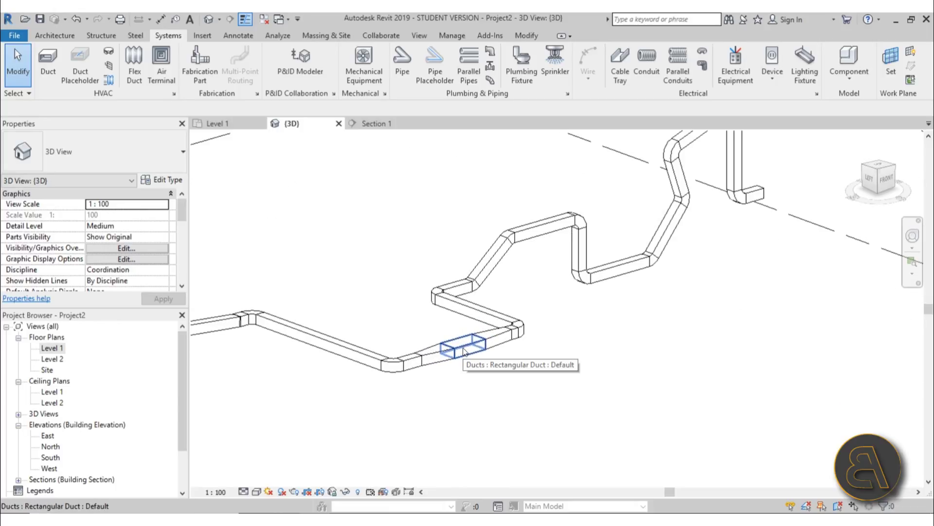